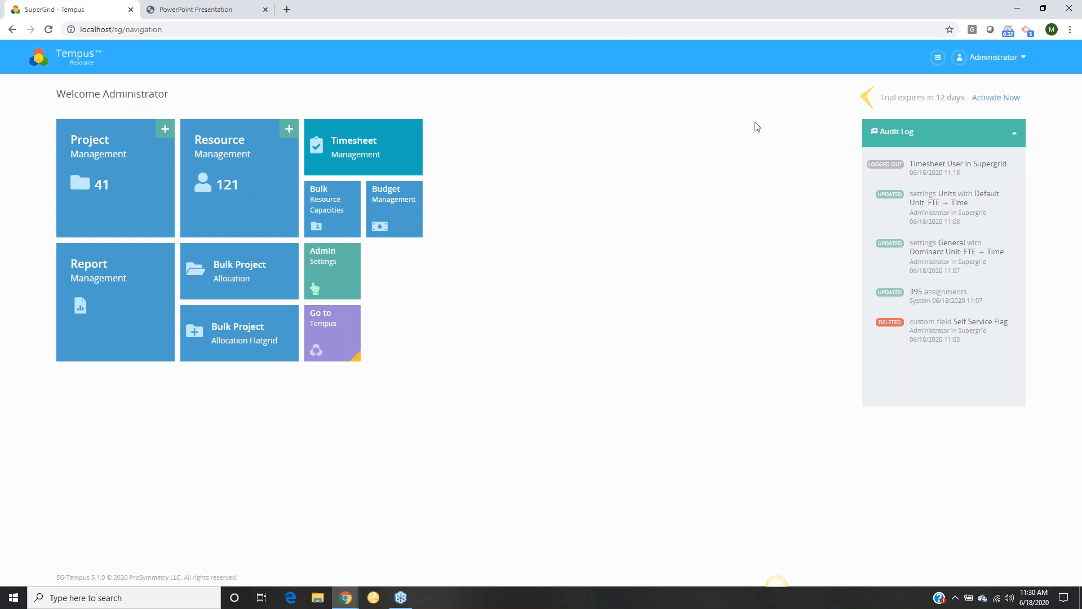
Open the timesheet configuration from the admin settings and check the available week start days.
click(910, 36)
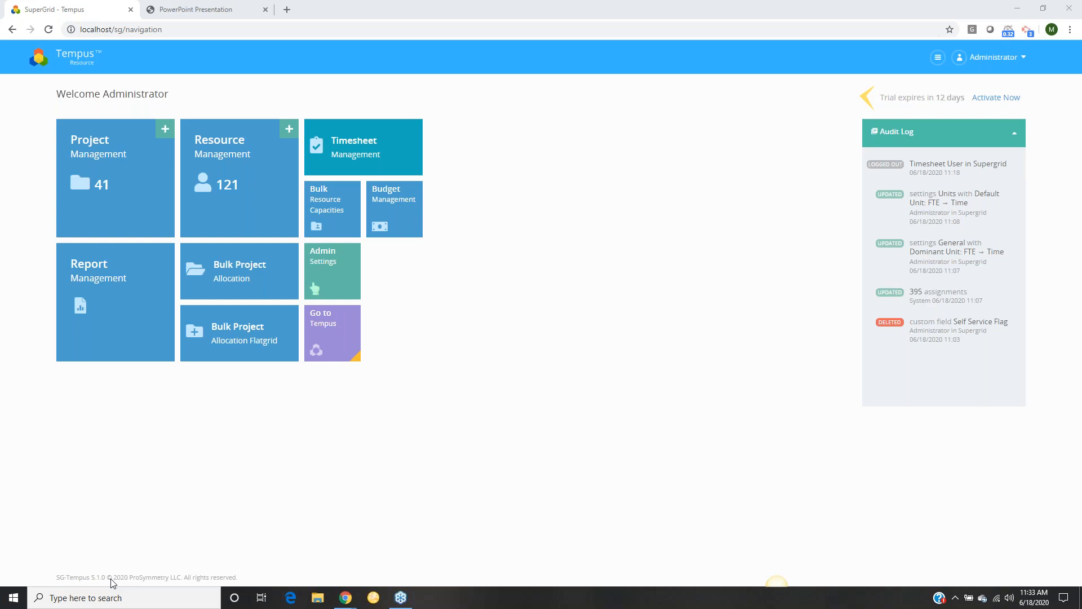
click(338, 285)
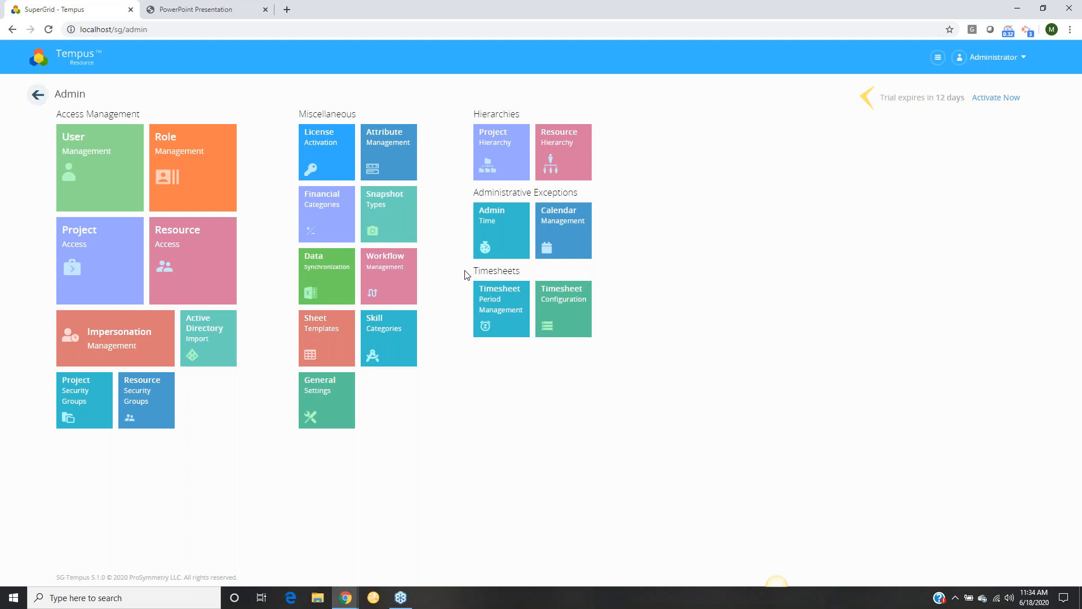
click(561, 309)
click(571, 330)
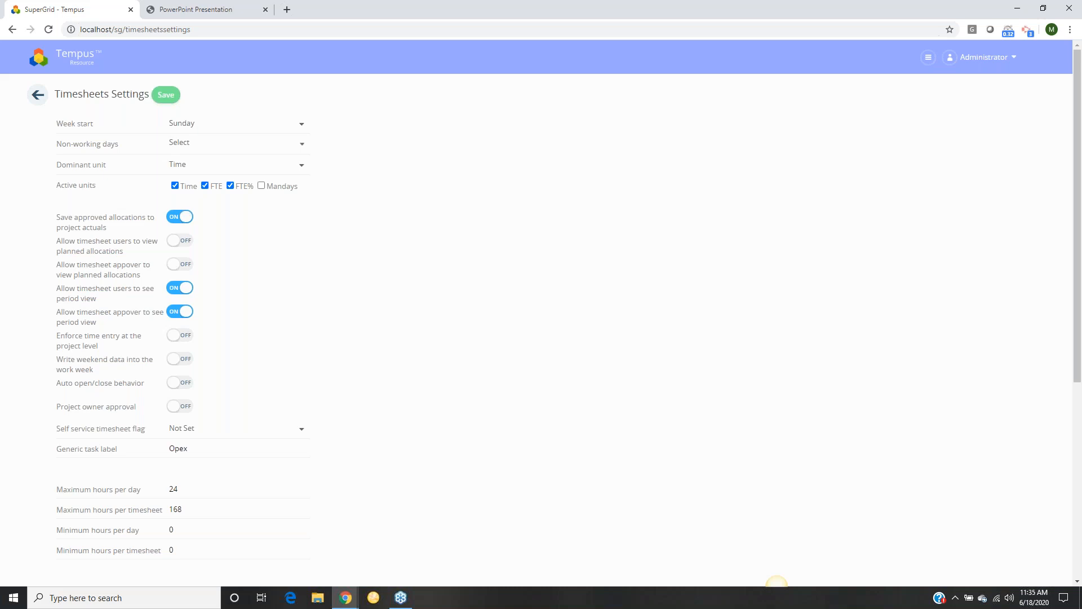
click(238, 129)
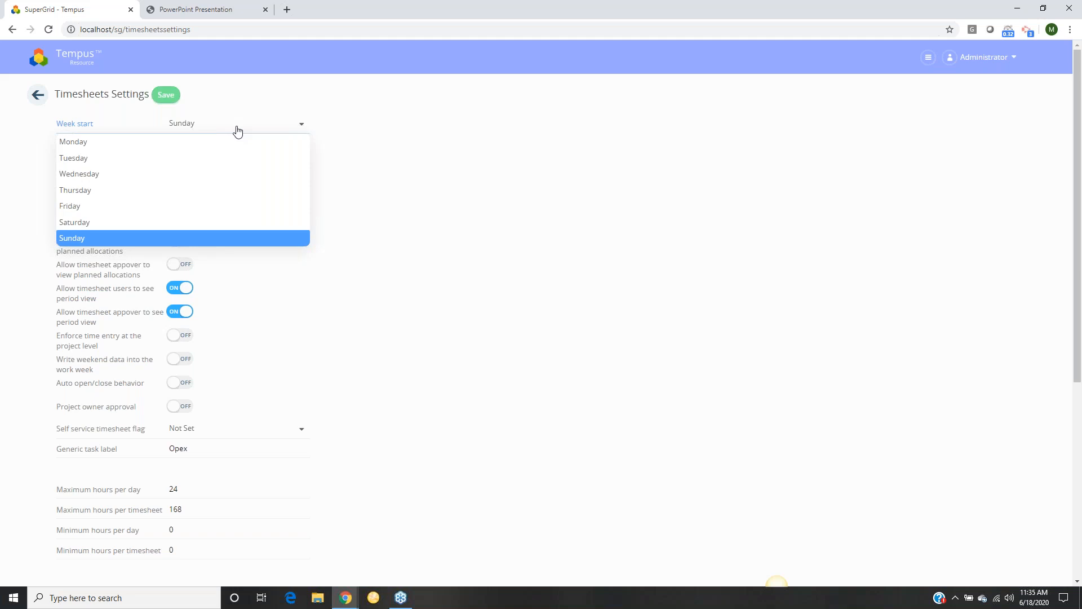
click(417, 133)
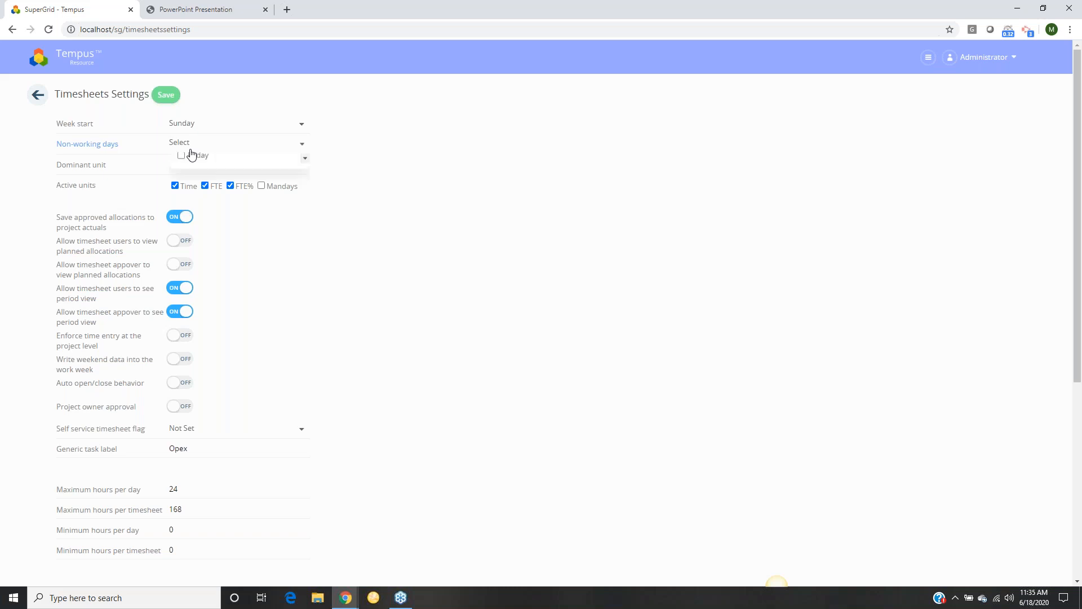
Set Saturday and Sunday as the non-working days in the timesheet settings.
click(192, 155)
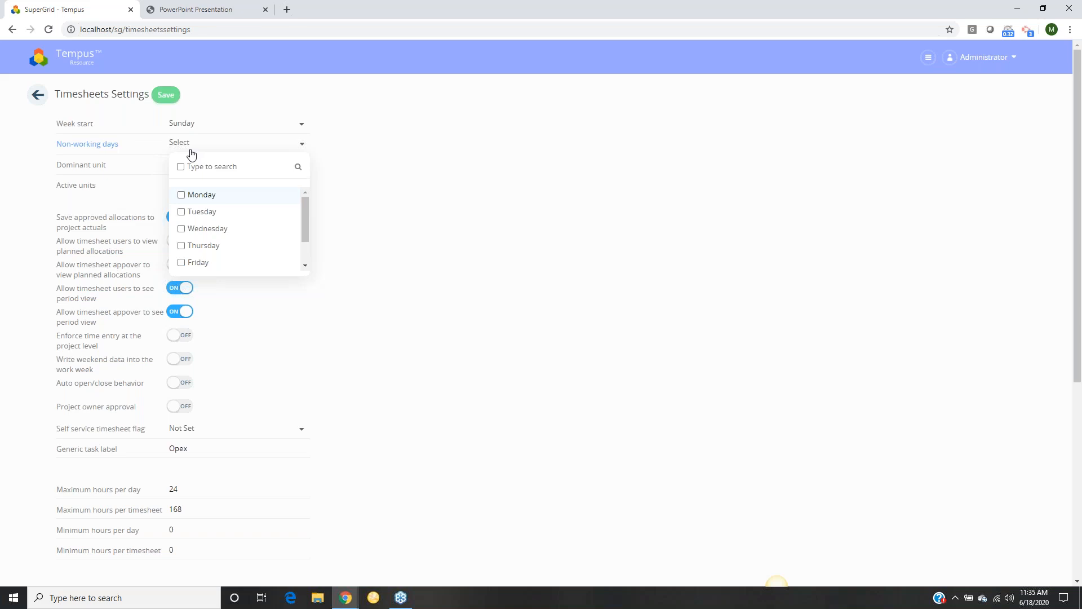
scroll(212, 229, down, 2)
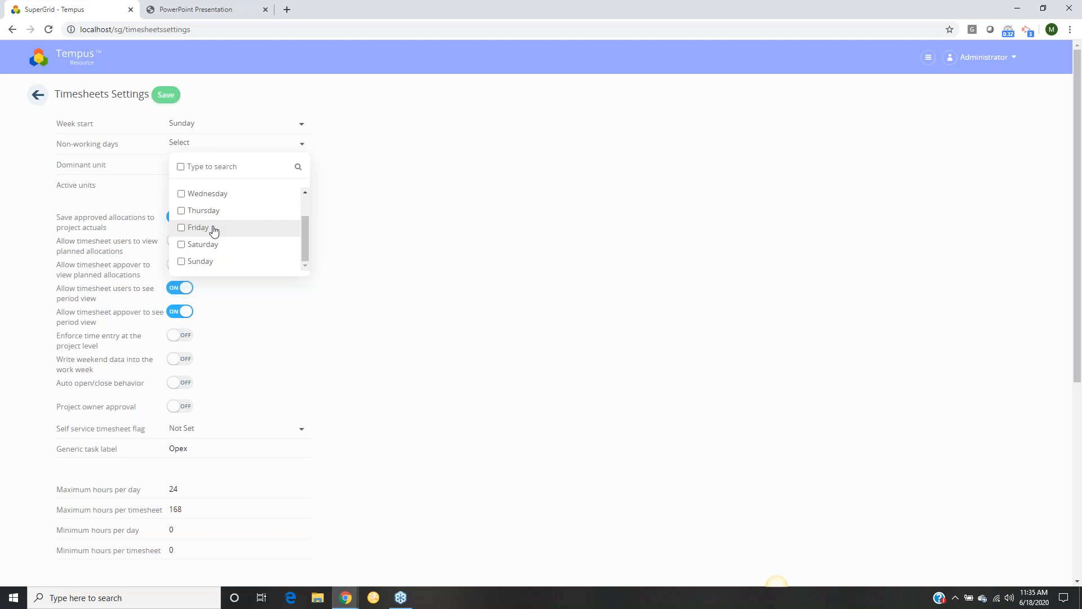
click(201, 247)
click(207, 262)
click(397, 268)
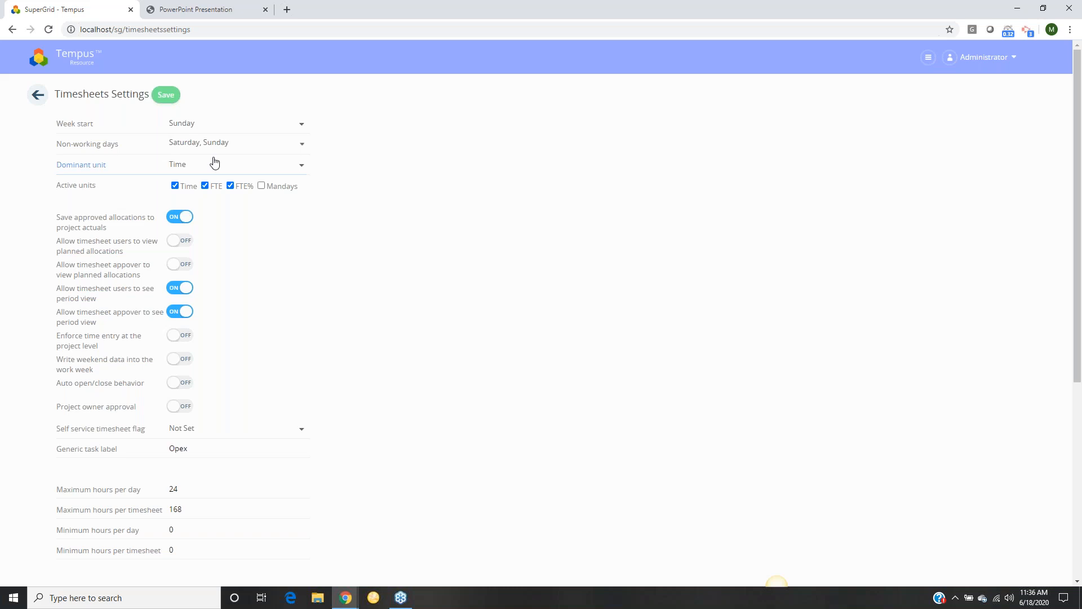
Check the dominant unit options, and try switching the FTE and FTE% active units off and back on.
click(193, 165)
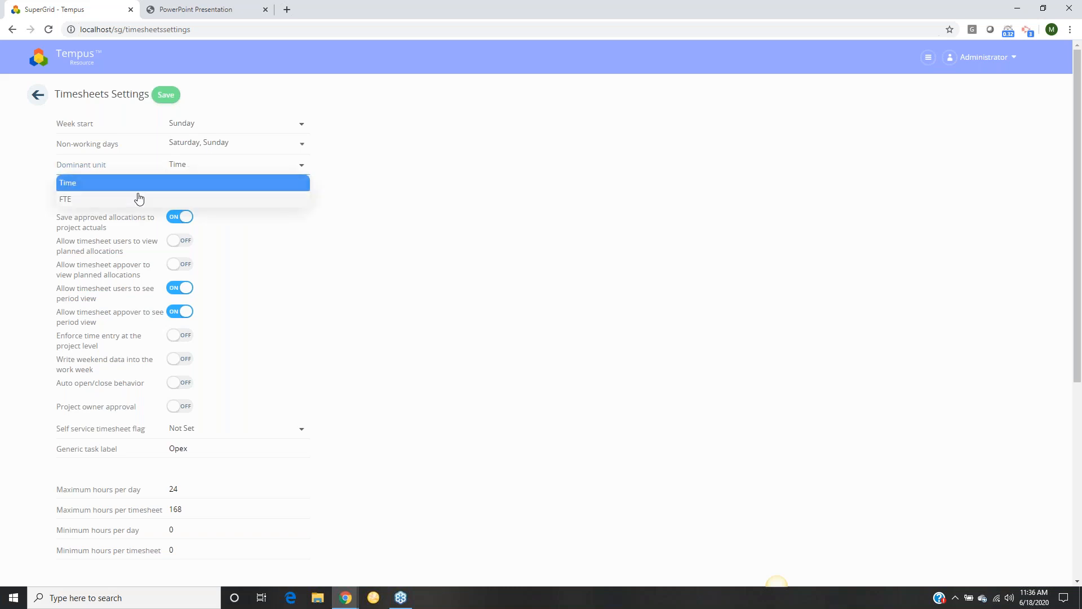
click(360, 199)
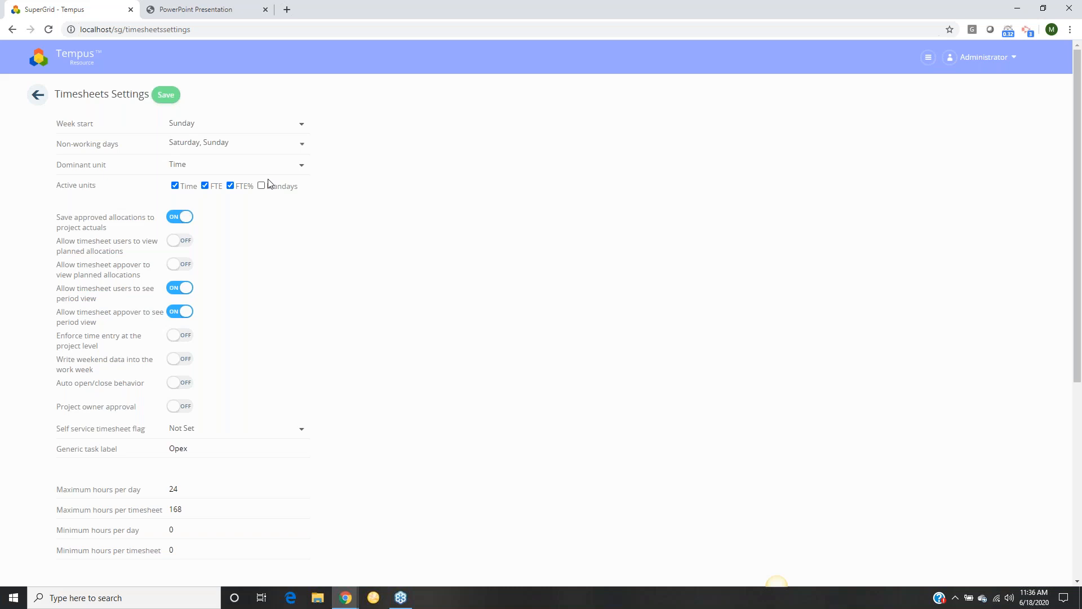
click(206, 192)
click(234, 191)
click(235, 190)
click(214, 192)
Allow timesheet users and approvers to view planned allocations, and enable writing weekend data into the work week.
click(181, 242)
click(180, 264)
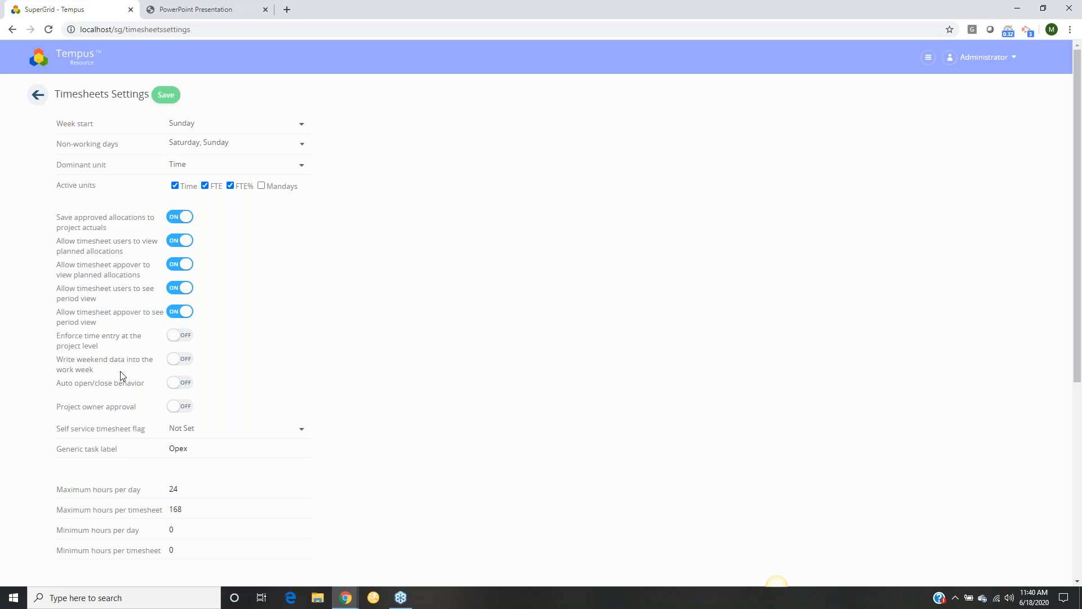
click(180, 361)
Try the auto open/close behavior, checking the day options for period opening and closing, and switch it off again.
scroll(261, 370, down, 1)
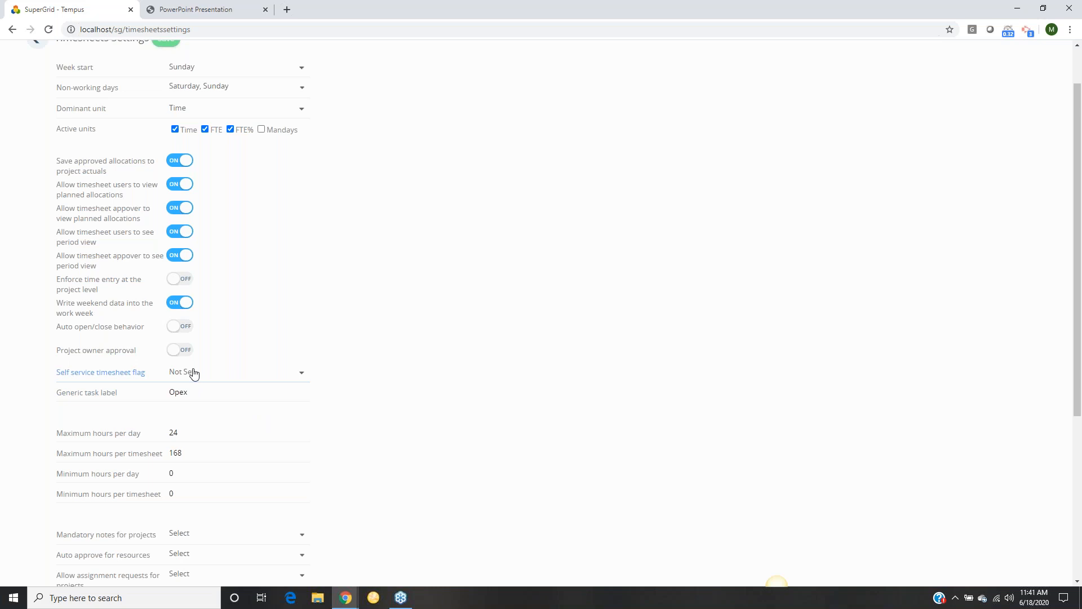
click(185, 328)
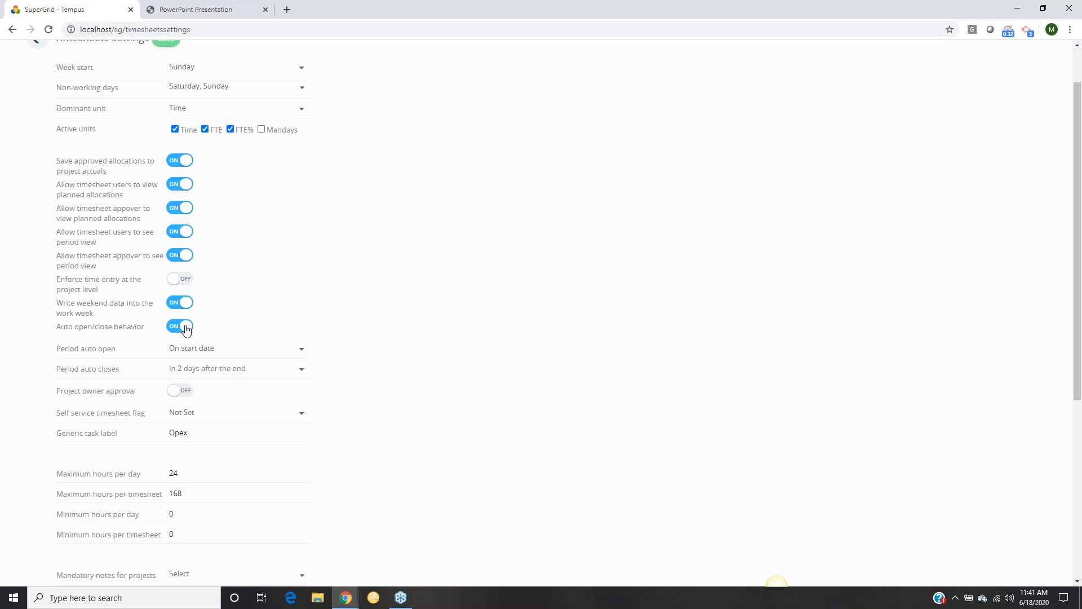
click(195, 348)
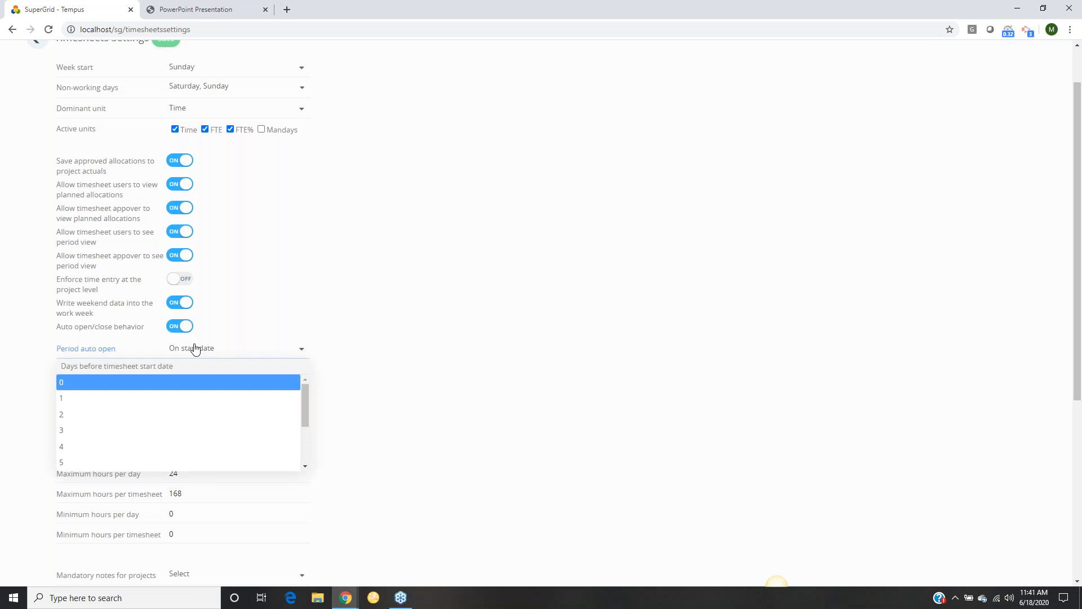
scroll(161, 411, down, 1)
scroll(161, 411, down, 1)
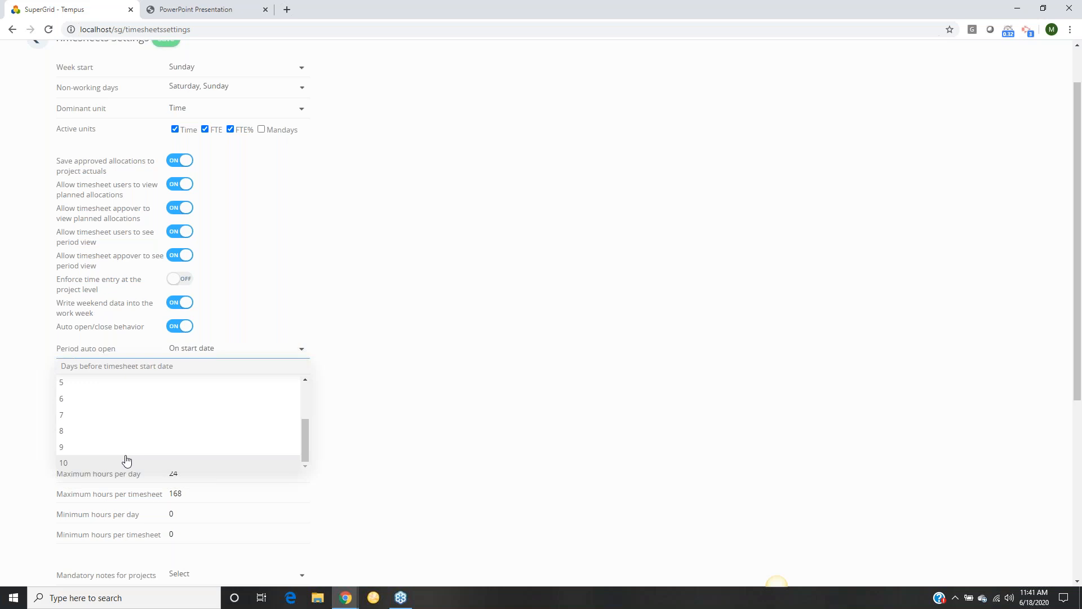
click(476, 441)
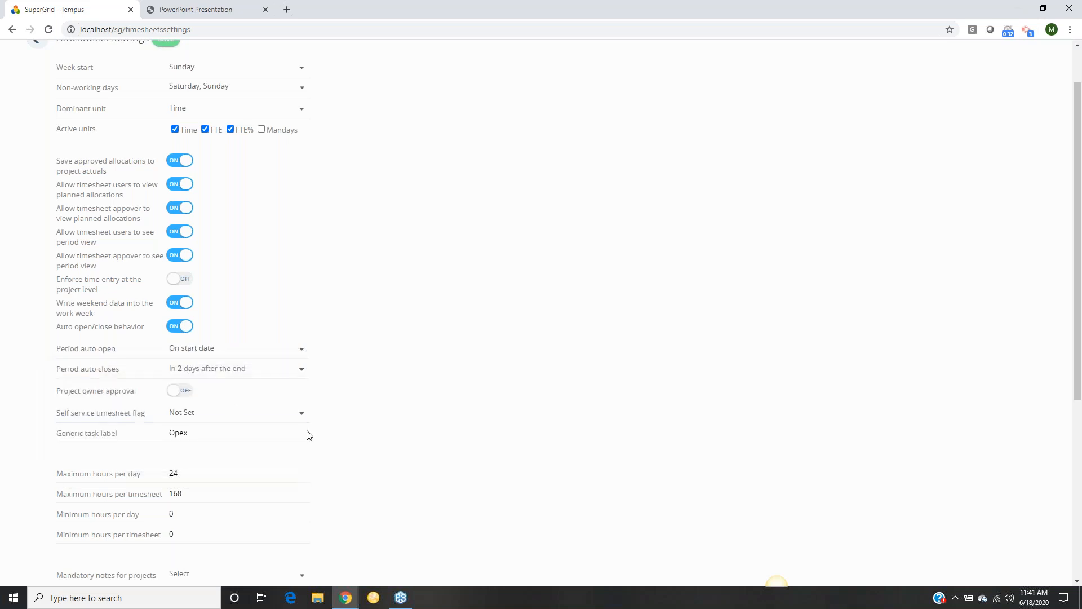
click(212, 377)
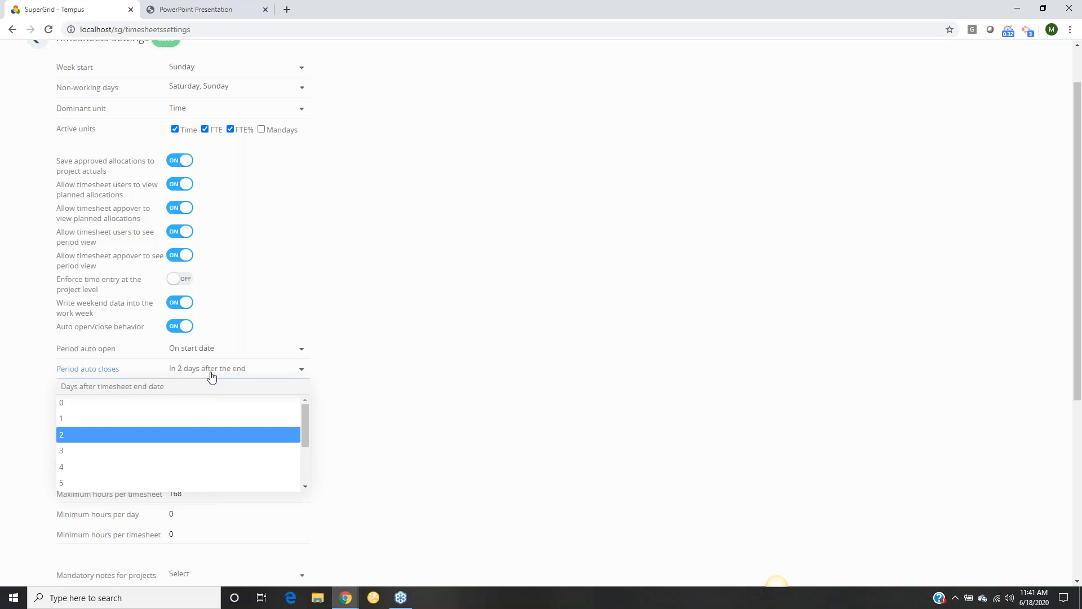
click(371, 410)
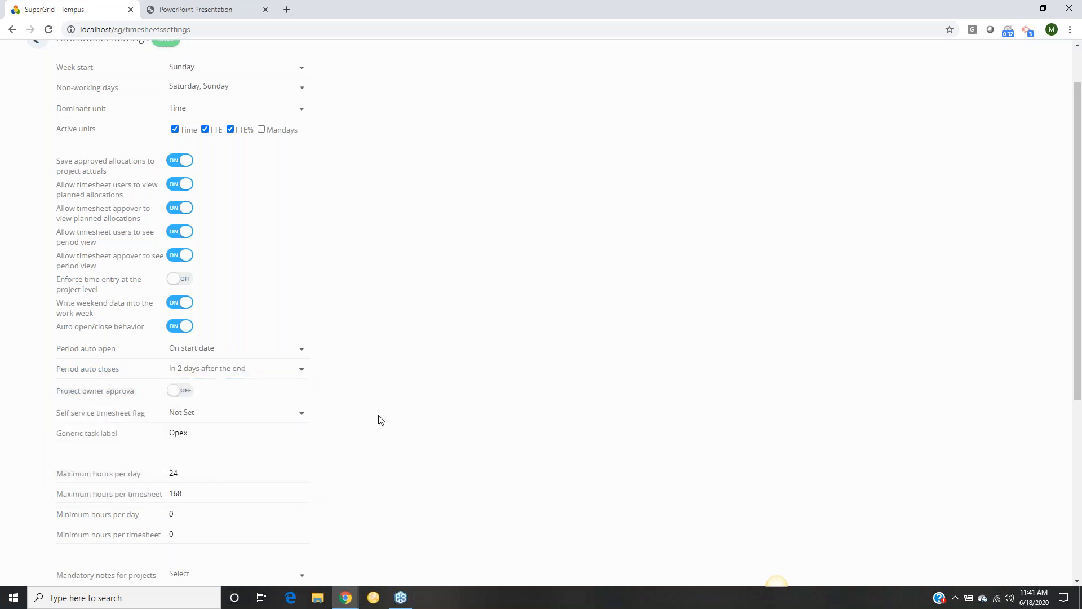
click(184, 327)
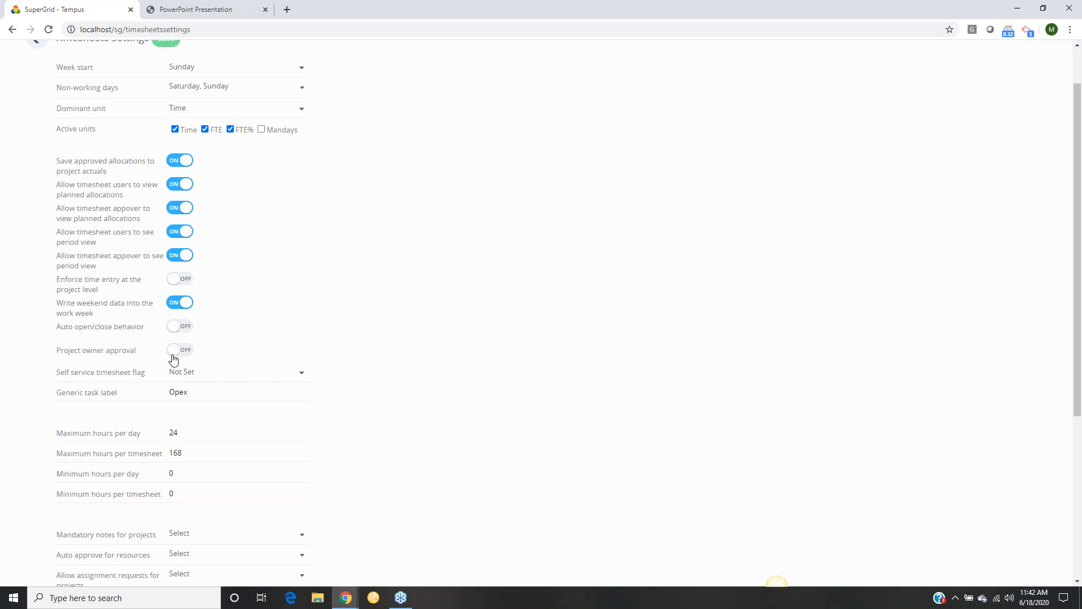
Check the self service timesheet flag choices and clear the generic task label.
click(194, 377)
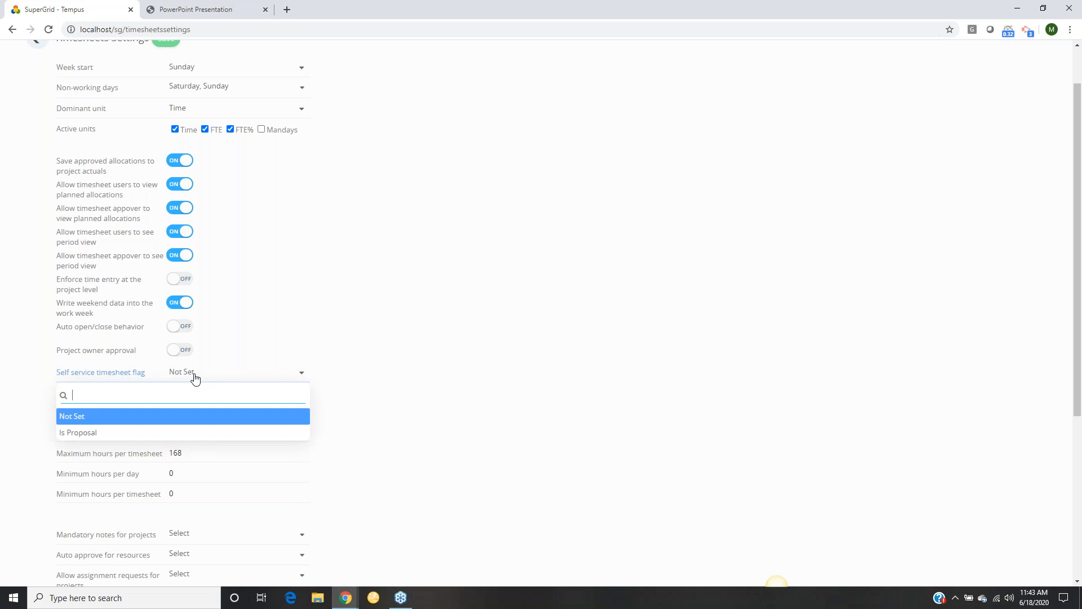
click(399, 391)
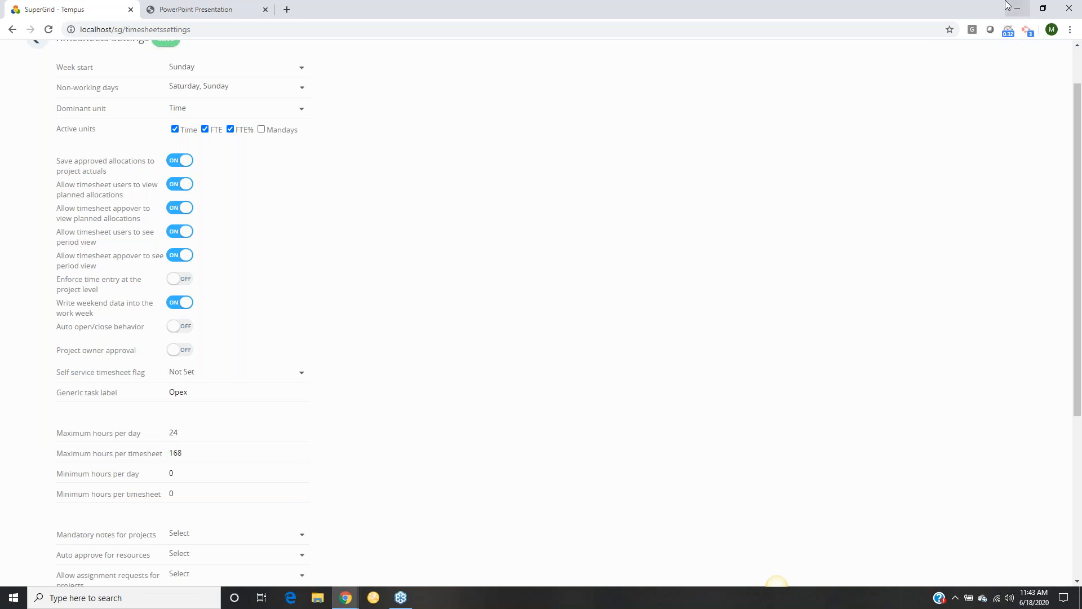
scroll(512, 325, down, 2)
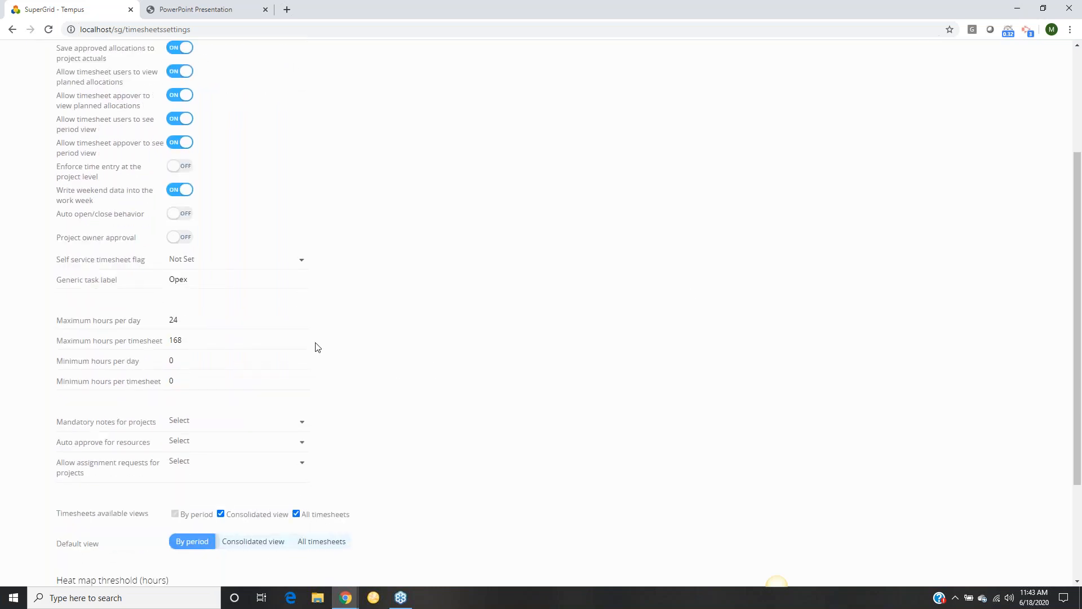
click(246, 282)
drag(189, 279, 164, 277)
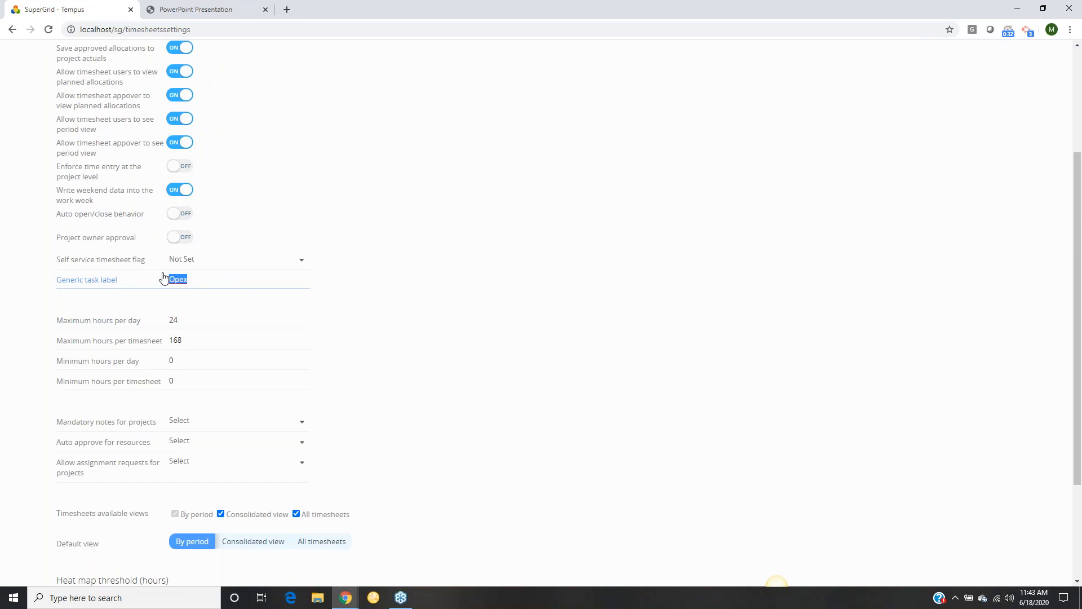
key(BackSpace)
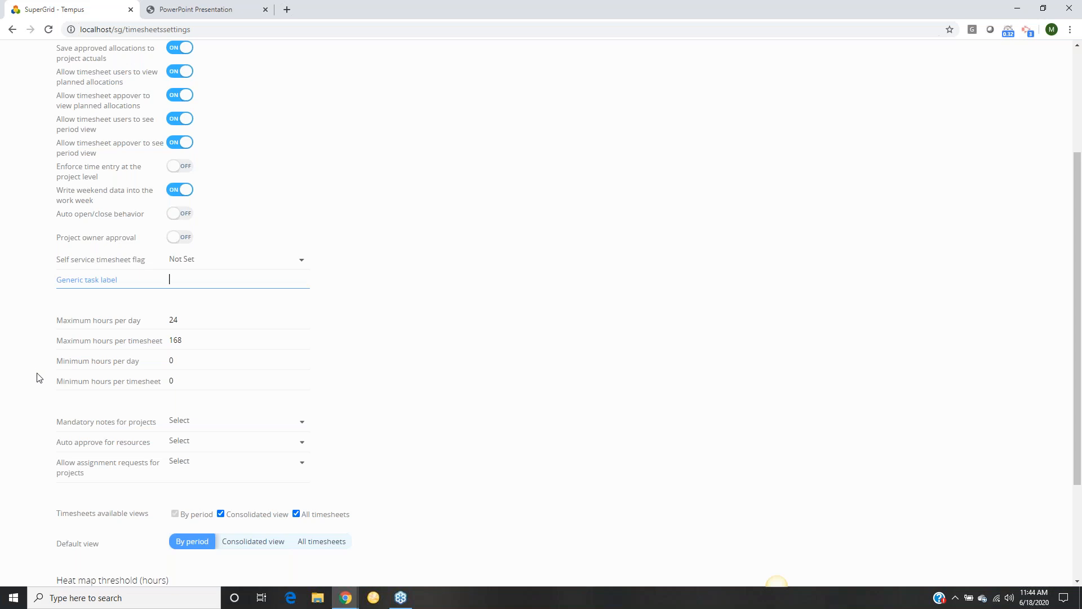
Look through the projects that can be given mandatory notes without selecting any.
scroll(255, 391, down, 3)
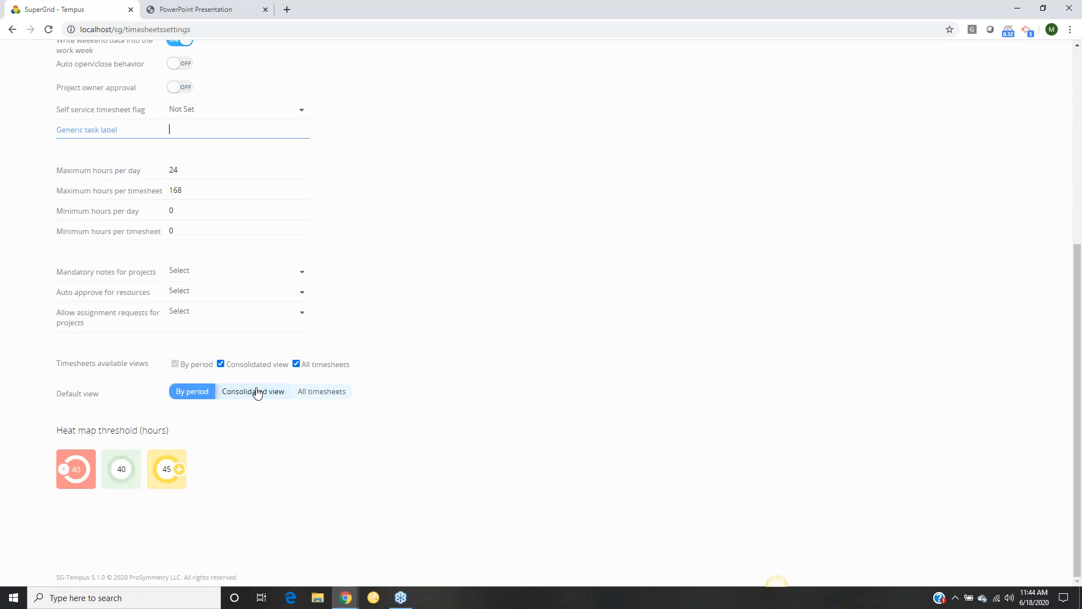
click(191, 272)
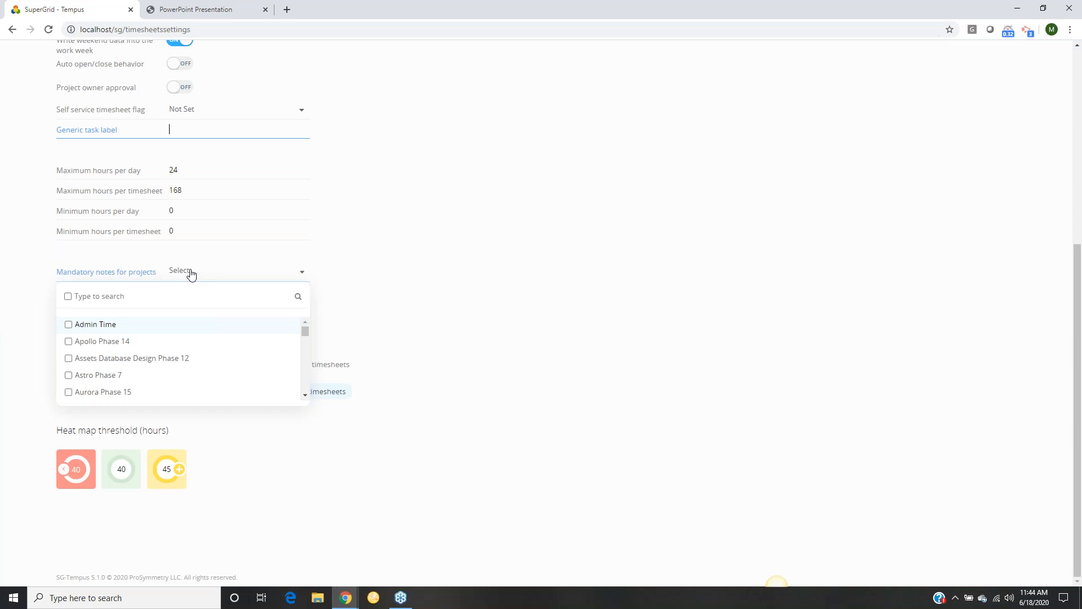
scroll(147, 349, down, 3)
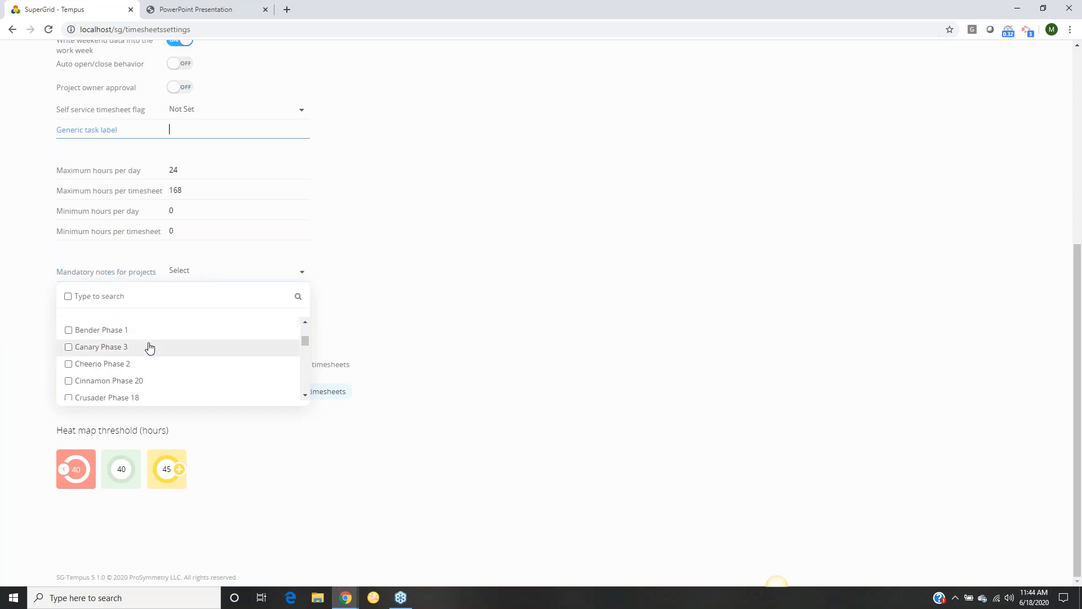
click(454, 348)
Try auto approval for resources TS 1, TS 2 and TS 3, and clear the whole selection again.
click(231, 295)
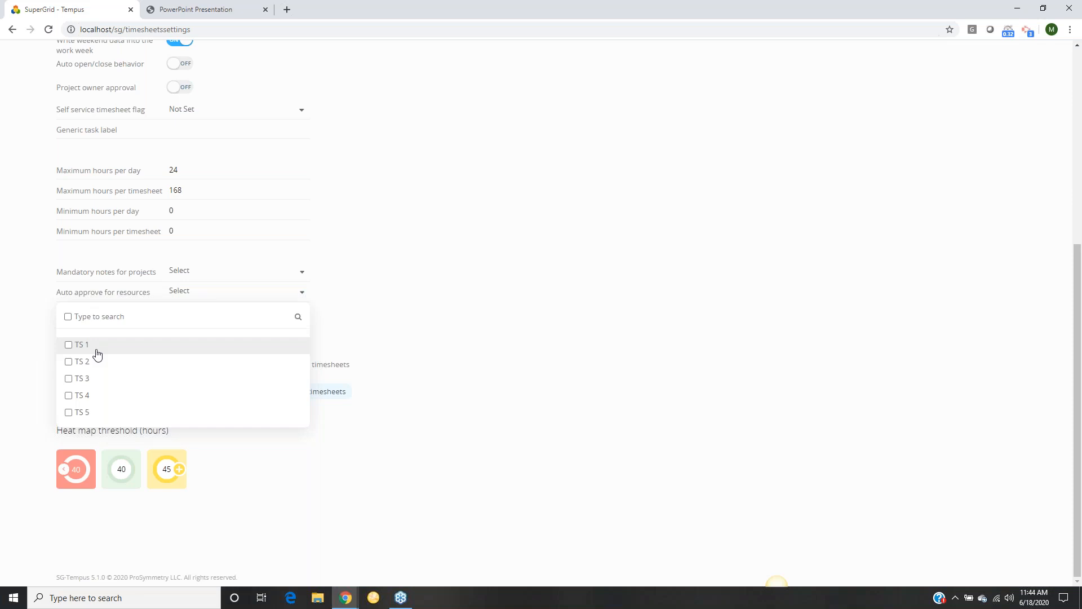
click(67, 347)
click(68, 361)
click(76, 381)
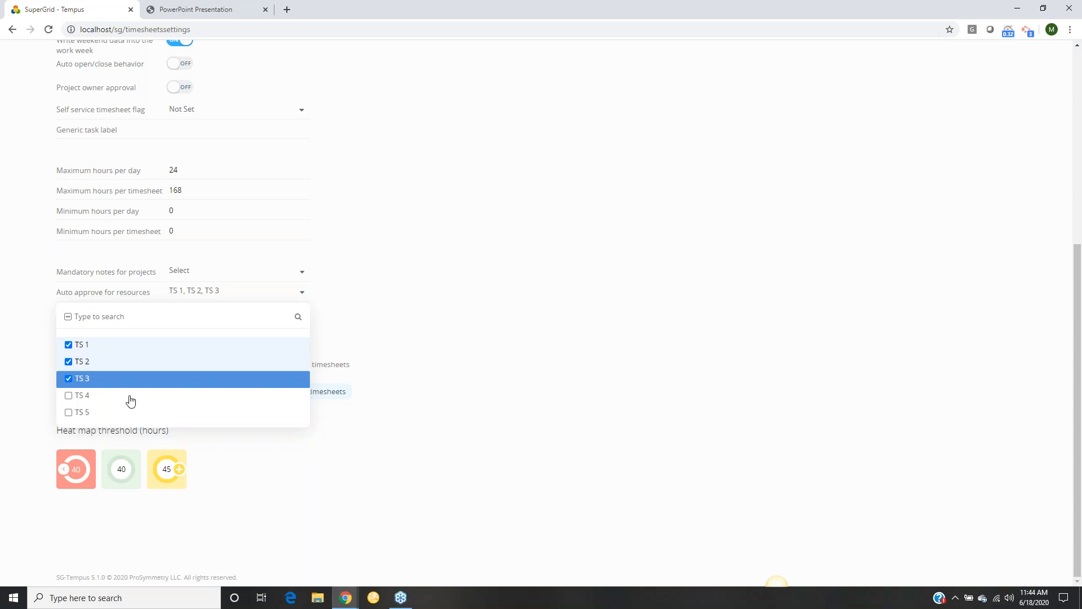
click(68, 317)
click(69, 317)
click(592, 422)
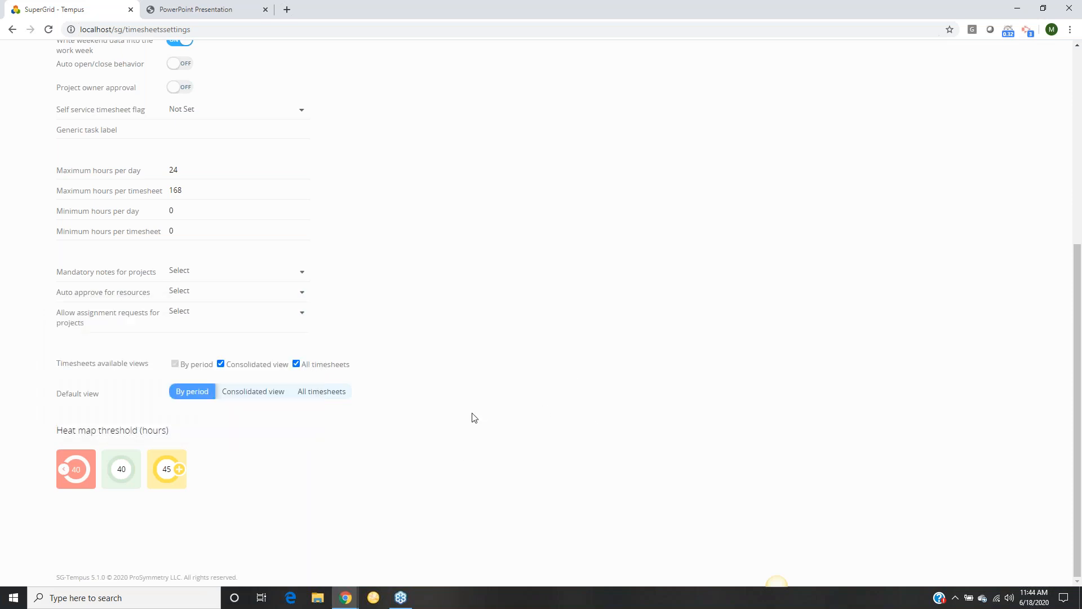
Check the project list for assignment requests, and try switching the Consolidated view and All timesheets views off and back on.
click(224, 313)
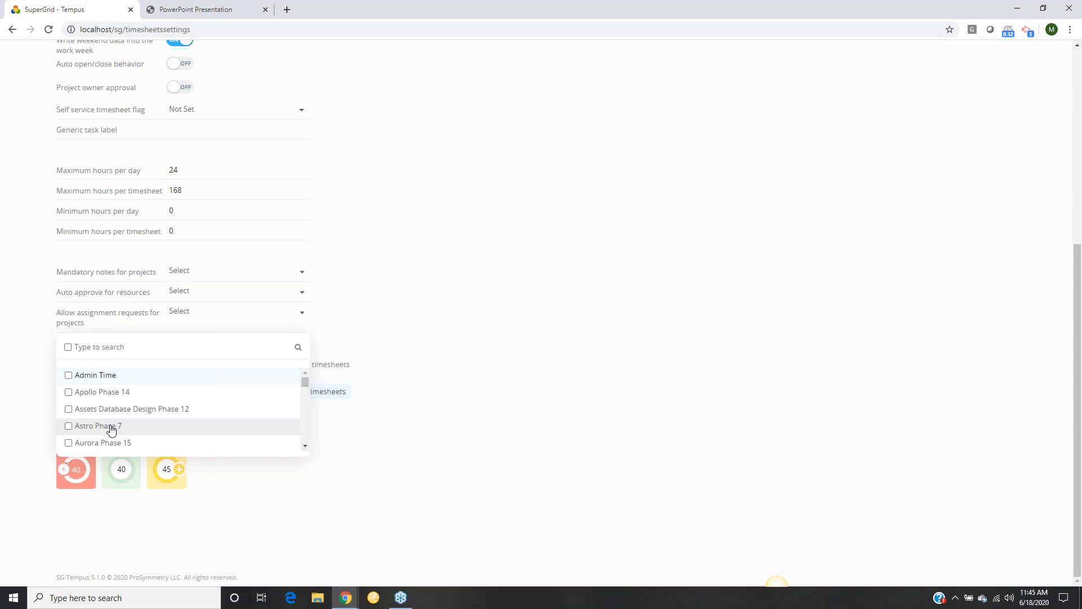
click(452, 363)
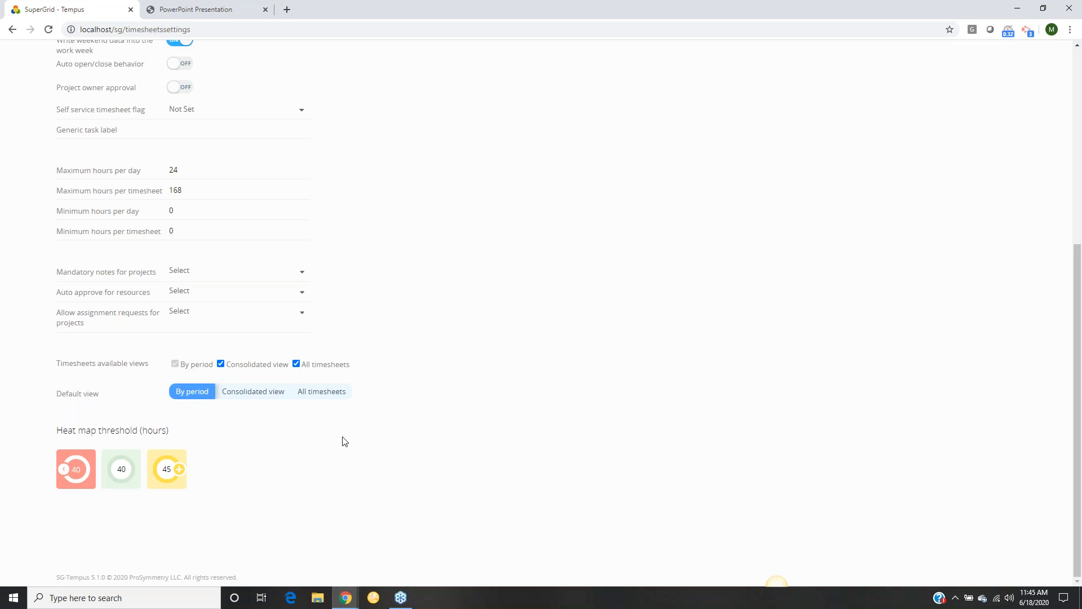
click(228, 367)
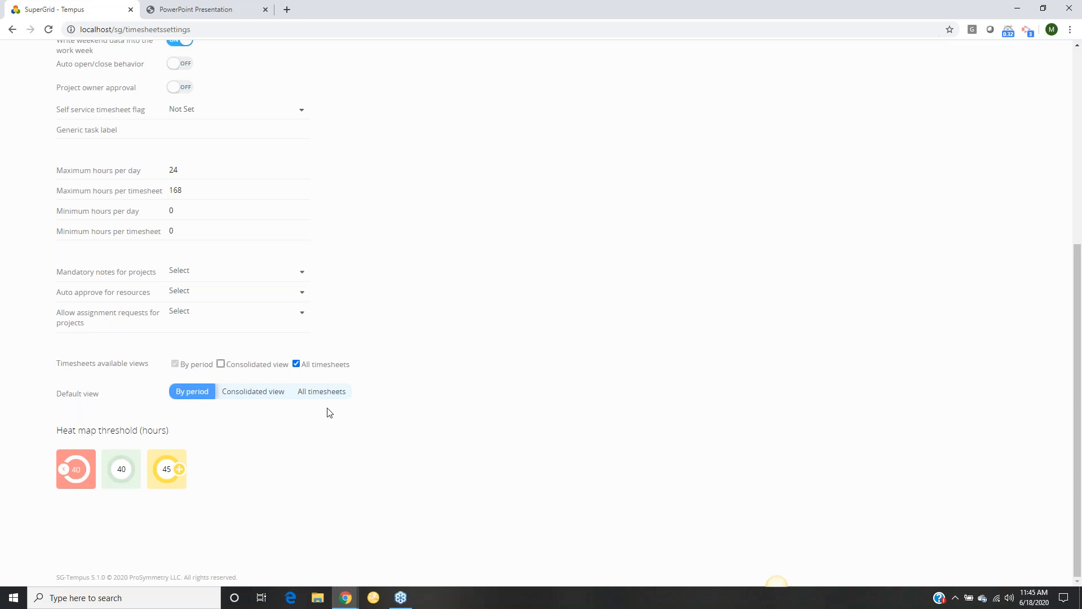
click(296, 366)
click(295, 365)
click(221, 364)
Set the yellow heat map threshold to 60 hours and try to save the timesheet settings.
drag(127, 469, 106, 470)
drag(172, 470, 142, 470)
text(60)
scroll(358, 177, up, 6)
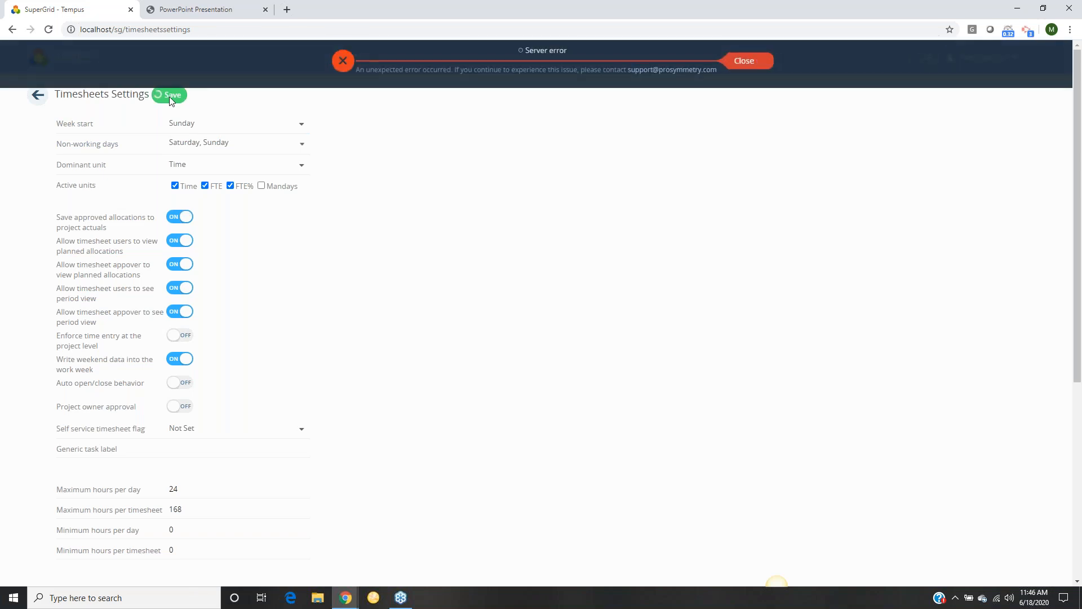
click(742, 59)
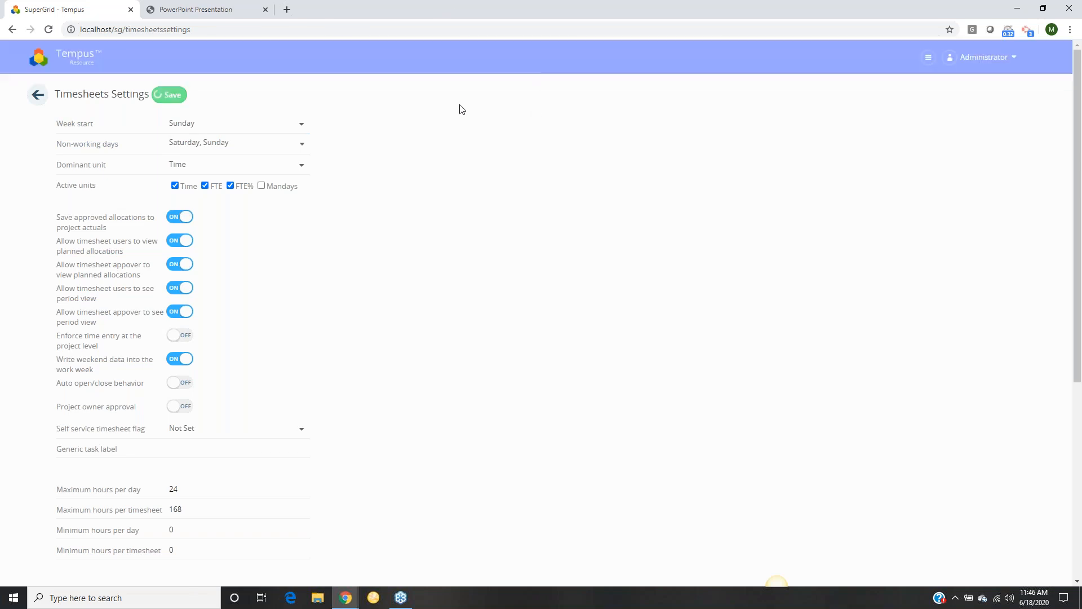
Reload the timesheet settings page, save the settings, review them and return to the admin overview.
click(53, 29)
click(166, 95)
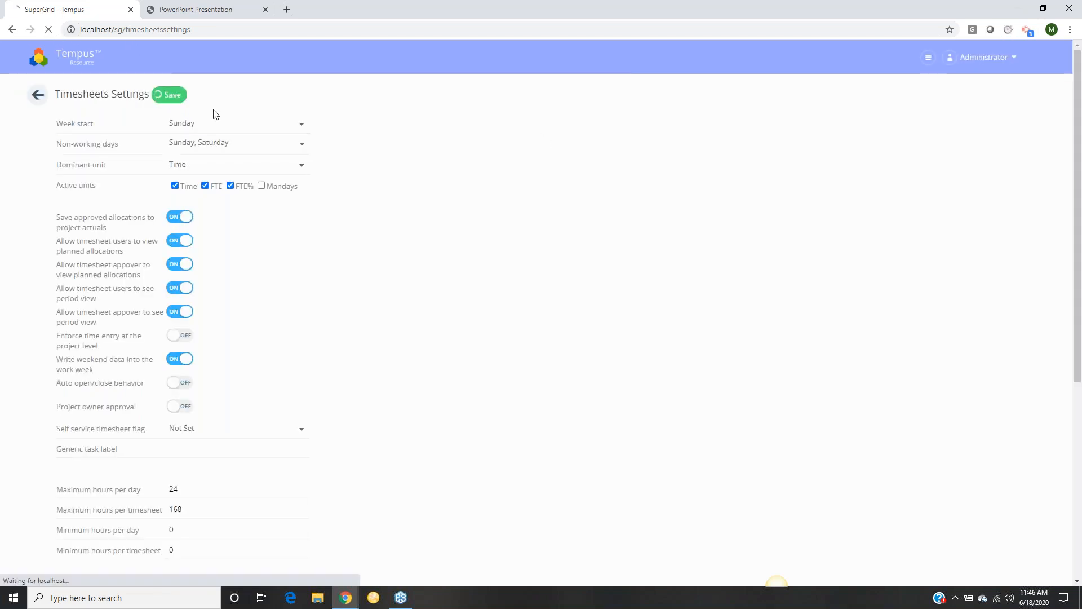
scroll(254, 203, down, 5)
scroll(253, 203, up, 5)
click(38, 96)
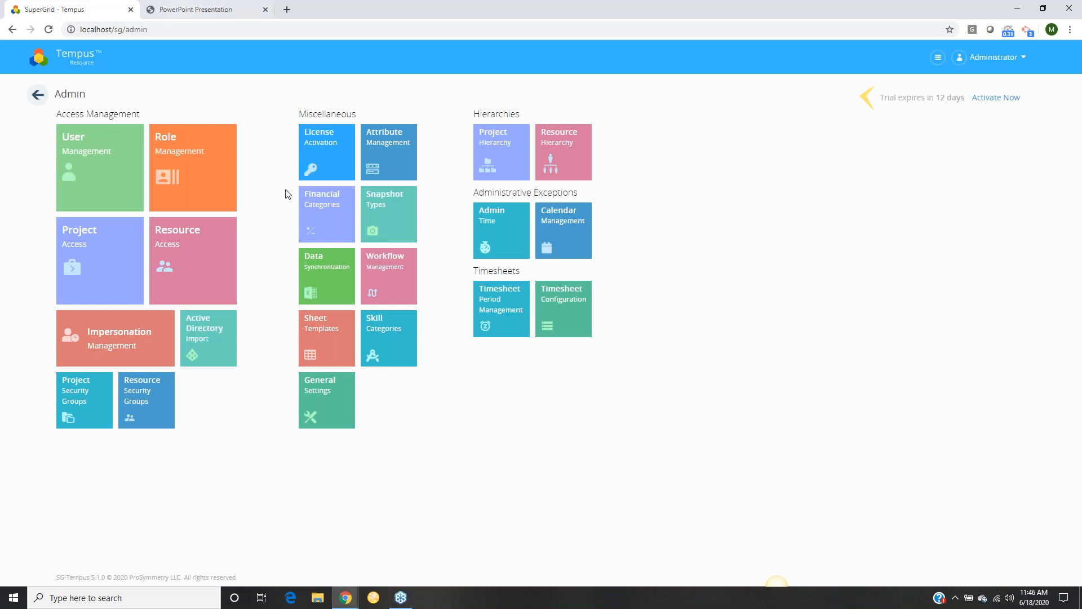
Open timesheet period management and start a new period, trying other June dates before setting the start date to 06/07/2020.
click(510, 331)
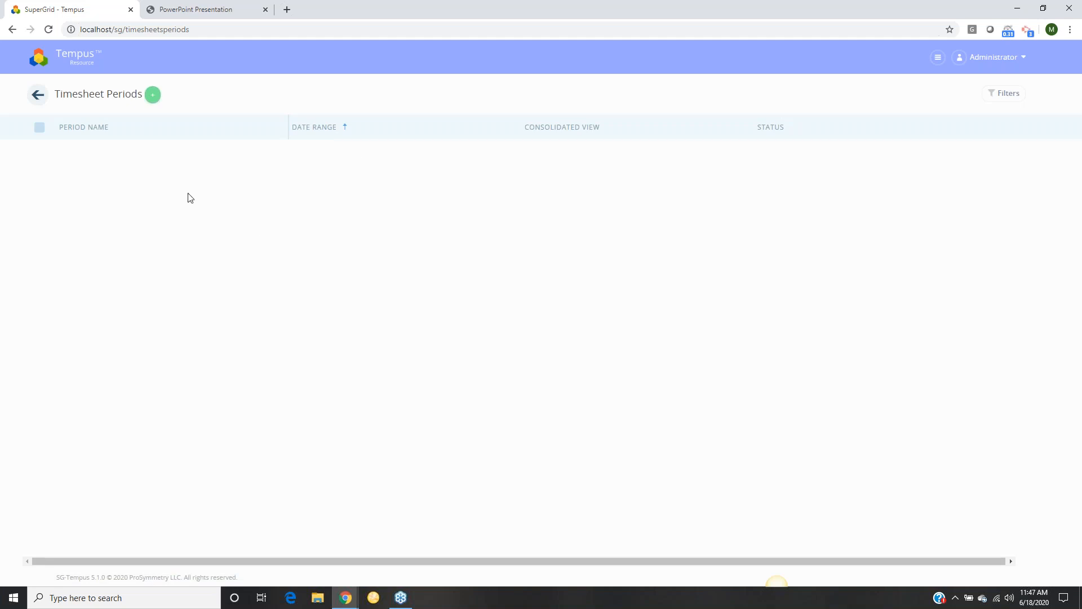
click(153, 95)
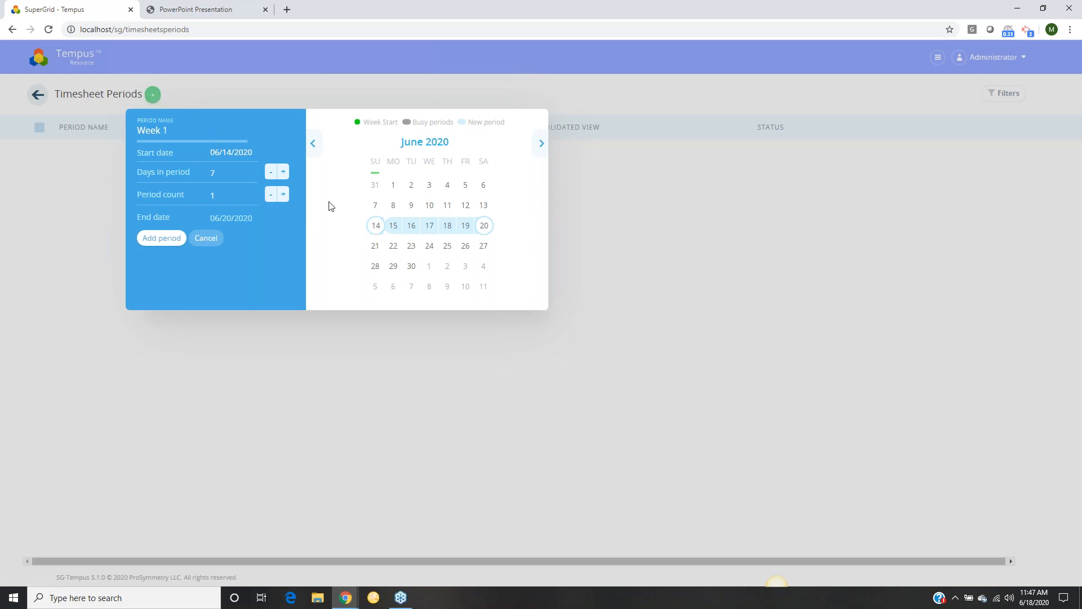
click(419, 191)
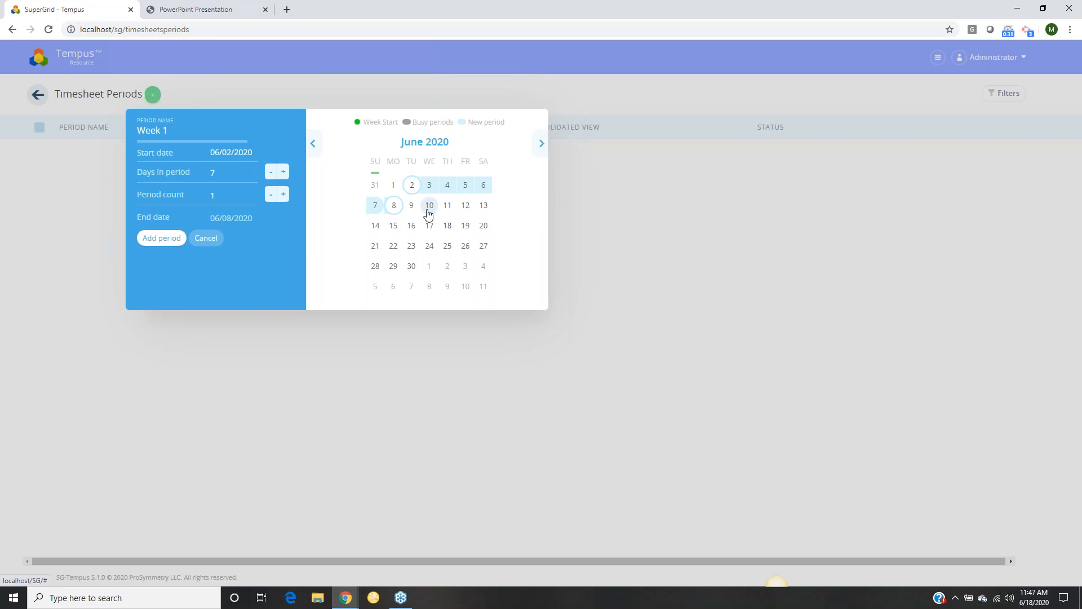
click(413, 206)
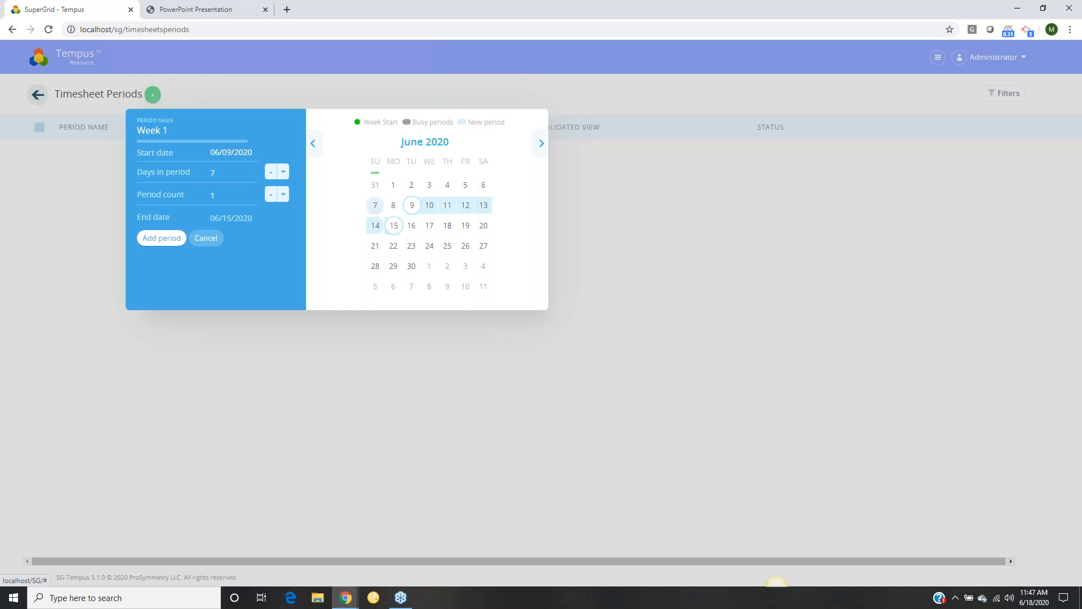
click(376, 206)
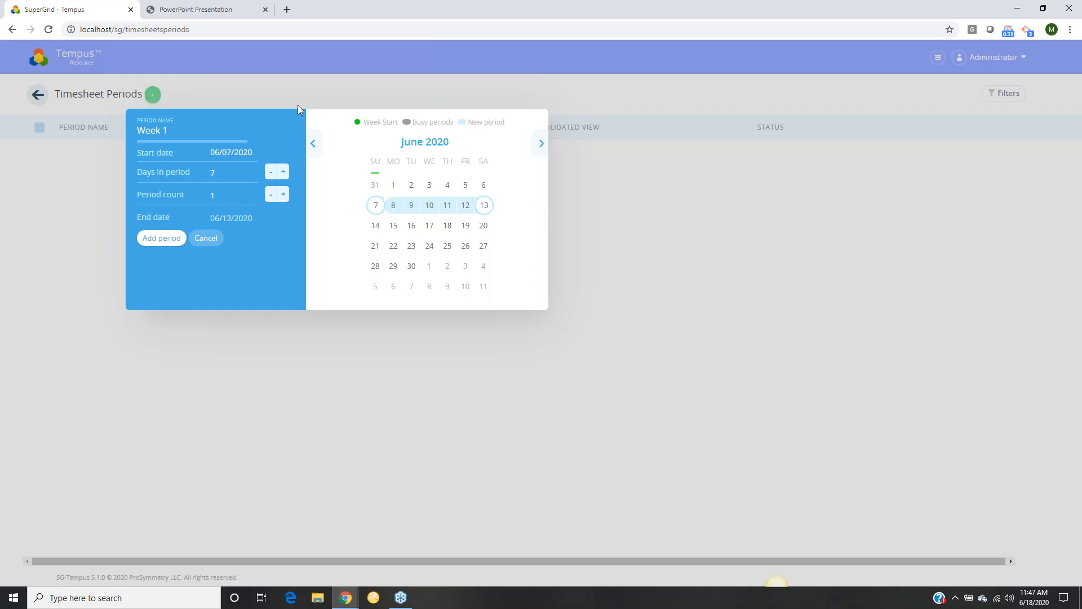
Try a two-week timesheet period by setting the days in period to 14.
click(241, 177)
key(BackSpace)
text(14)
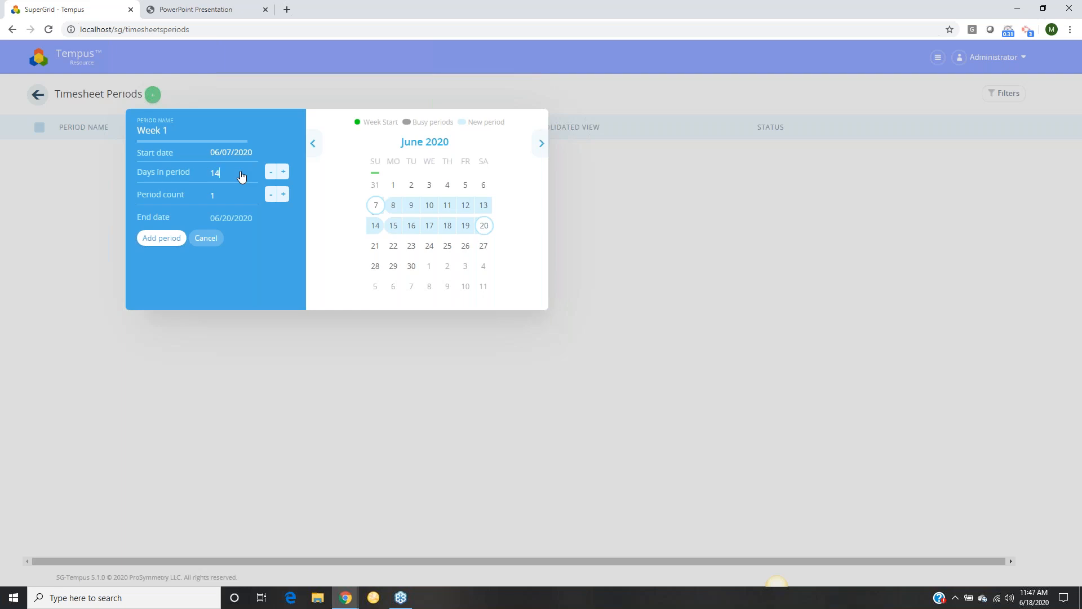
Try a monthly timesheet period starting 06/01/2020 with 30 days in the period.
click(393, 185)
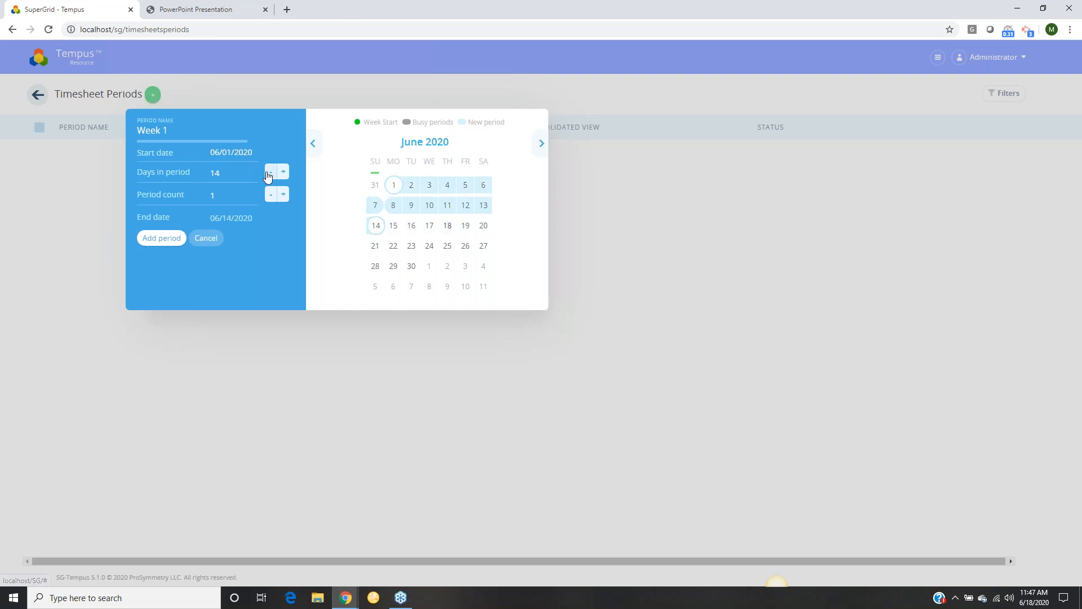
click(285, 172)
click(285, 172)
click(284, 172)
click(284, 172)
click(285, 172)
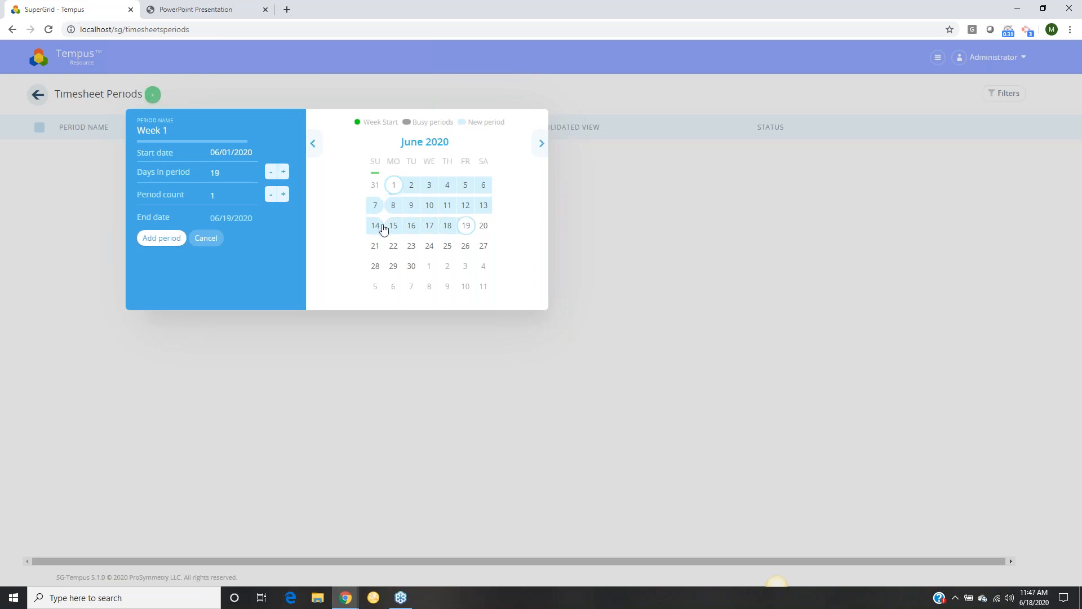
click(284, 173)
click(284, 172)
click(284, 172)
click(284, 173)
click(284, 172)
click(284, 172)
click(284, 173)
click(284, 172)
click(285, 173)
click(284, 172)
click(284, 173)
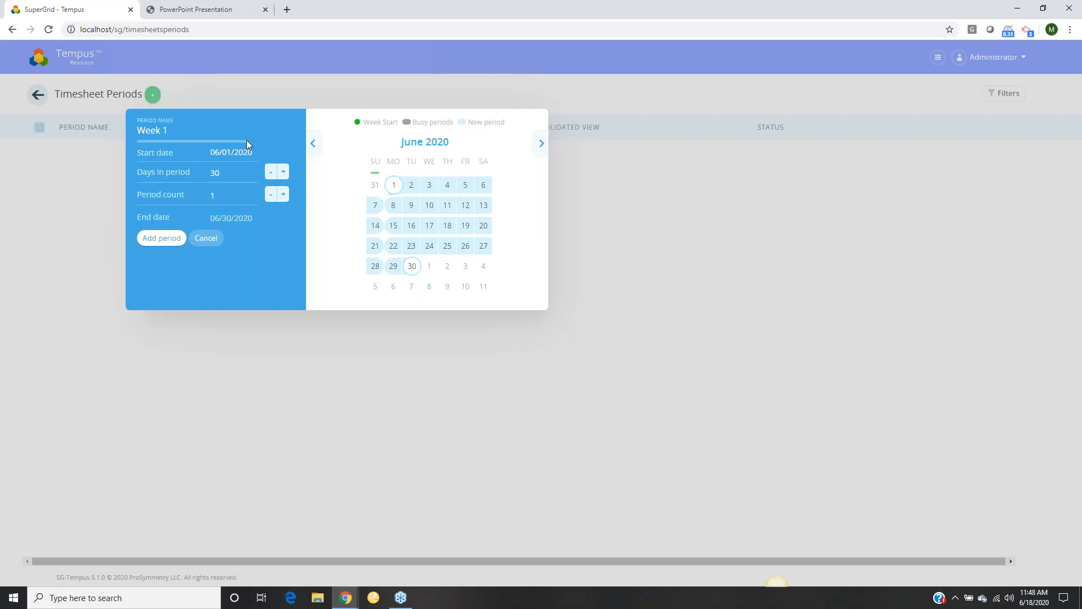
Set the days in period to 7 and the start date to 06/07/2020.
click(238, 173)
key(BackSpace)
key(BackSpace)
text(7)
click(375, 206)
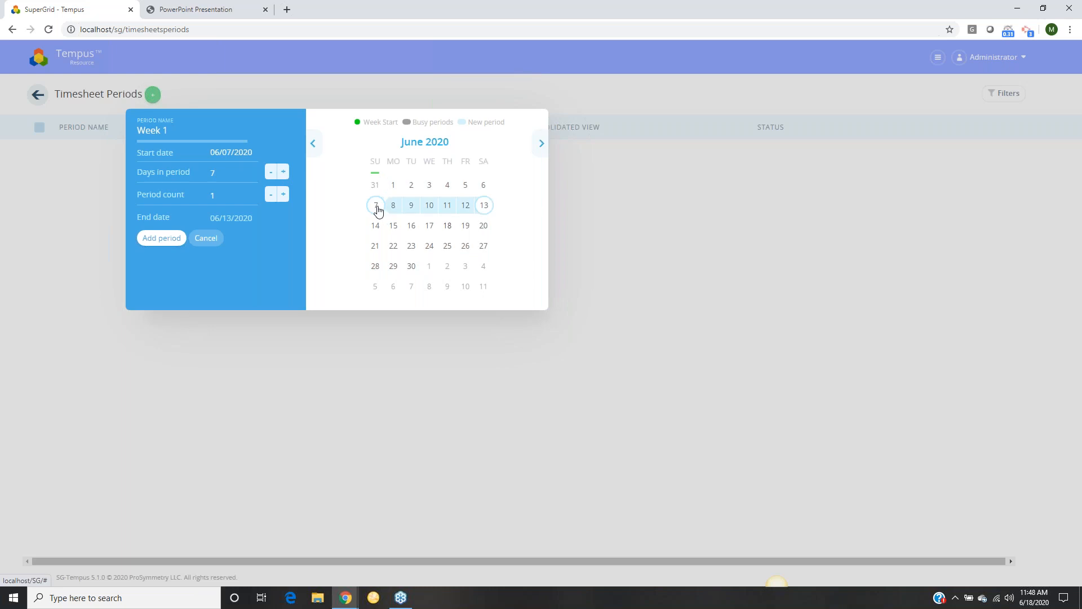
Set the period count to 8 and add the periods, with naming starting at Week 1.
click(283, 195)
click(283, 195)
click(284, 195)
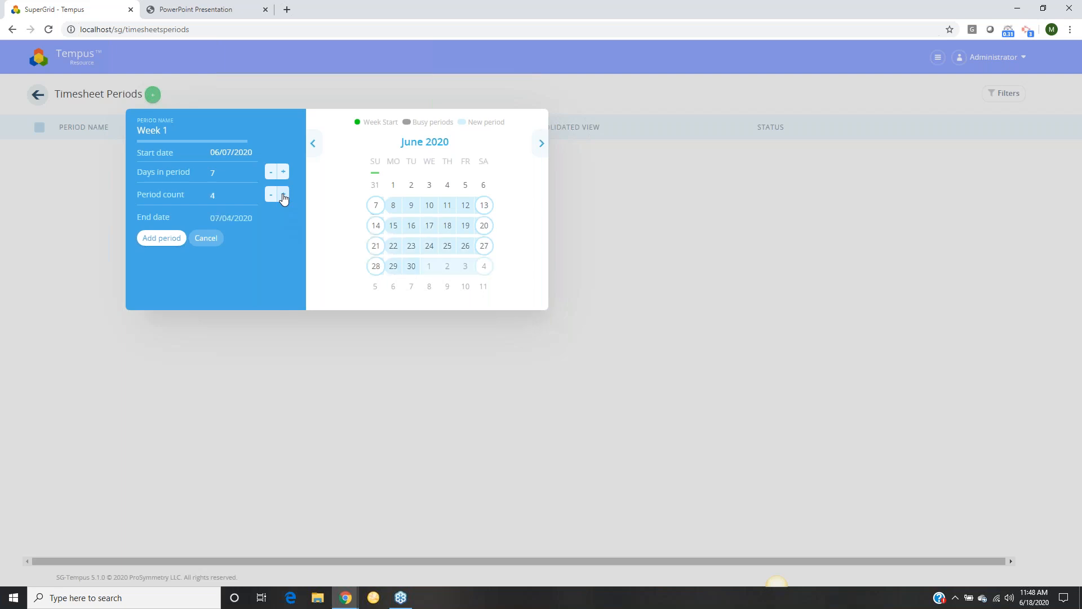
click(284, 195)
click(283, 195)
click(283, 195)
click(283, 195)
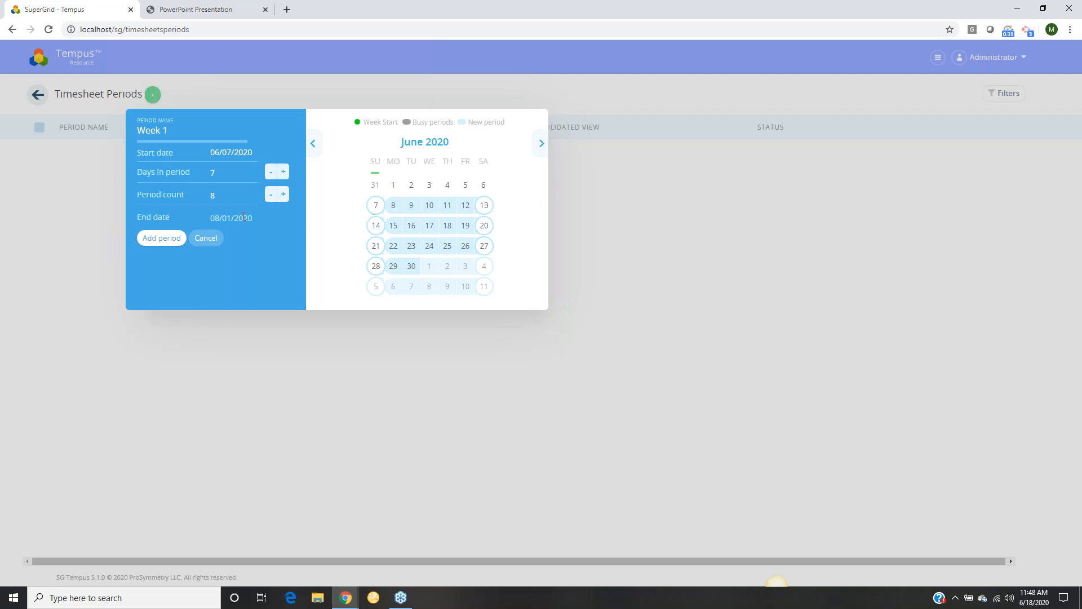
click(135, 131)
click(152, 240)
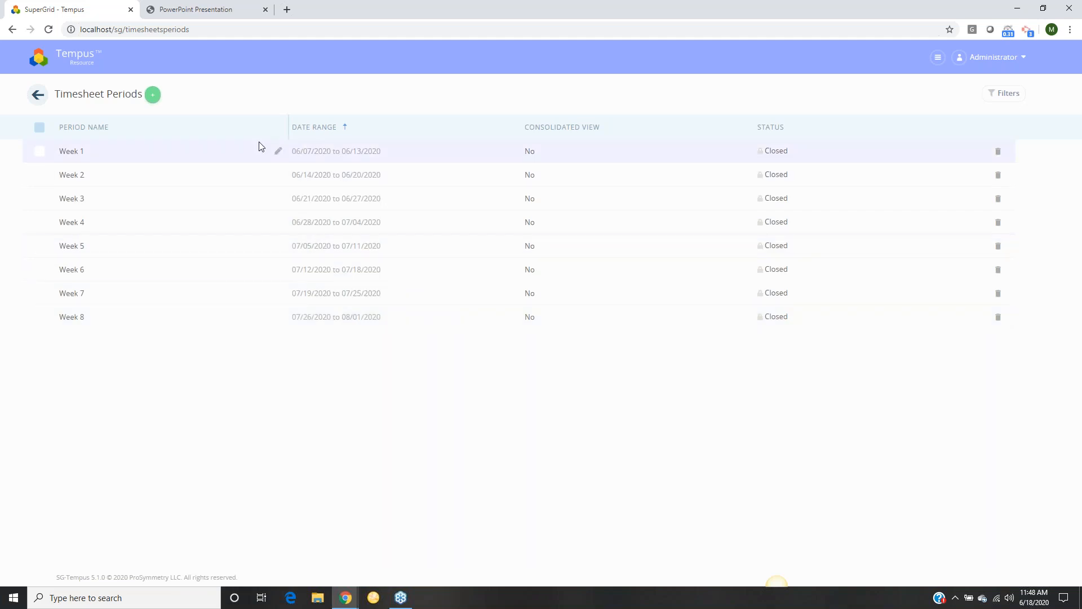
Try leaving the first period's name empty, and enter Week 1 again as its name.
click(277, 151)
key(BackSpace)
key(BackSpace)
key(BackSpace)
key(BackSpace)
key(BackSpace)
key(BackSpace)
click(336, 79)
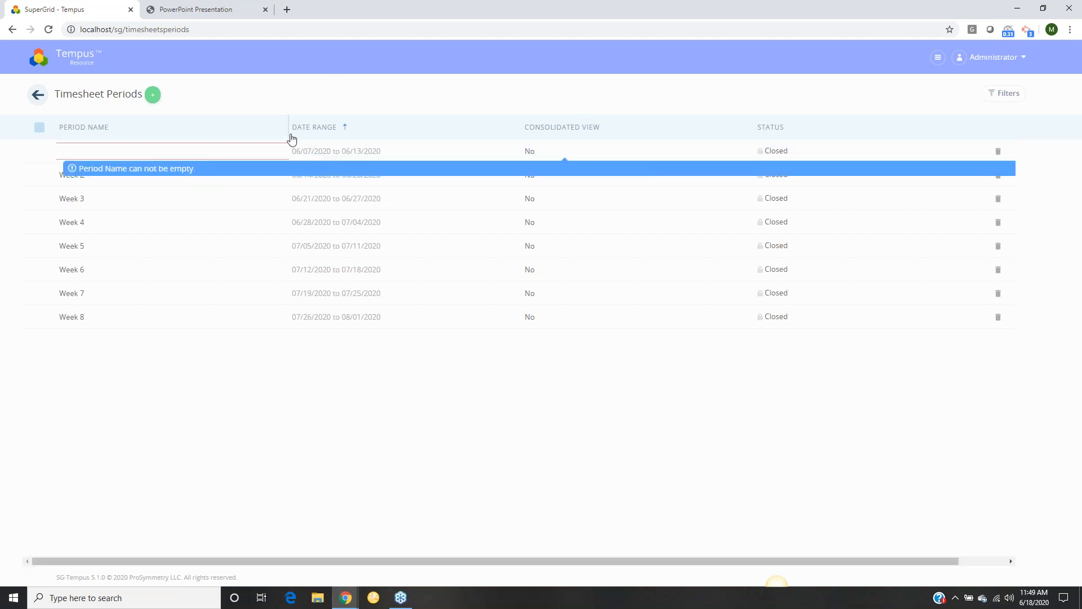
click(150, 149)
text(Week 1)
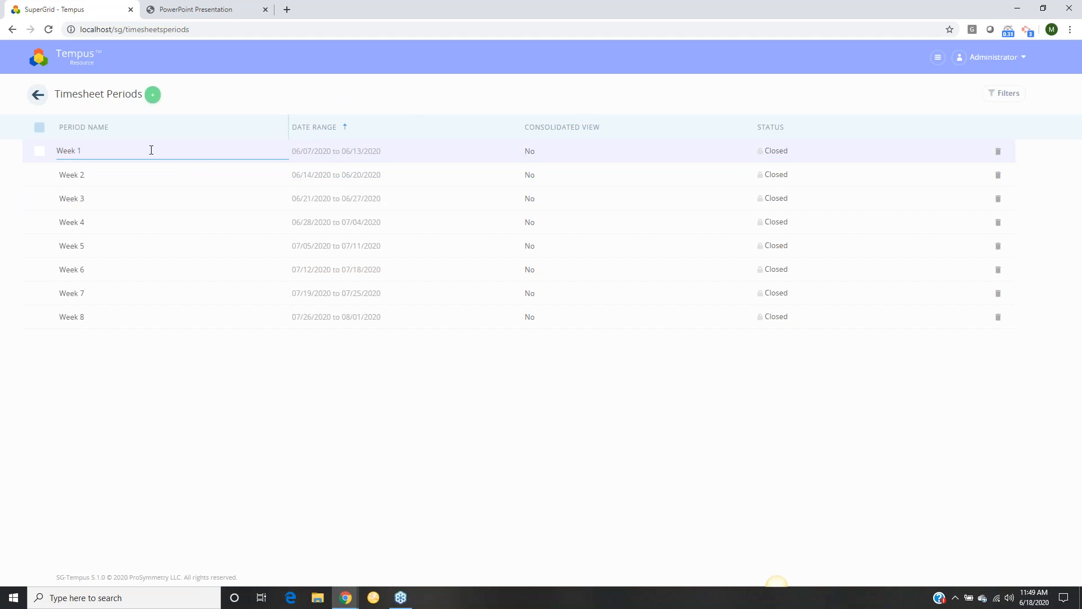
click(220, 89)
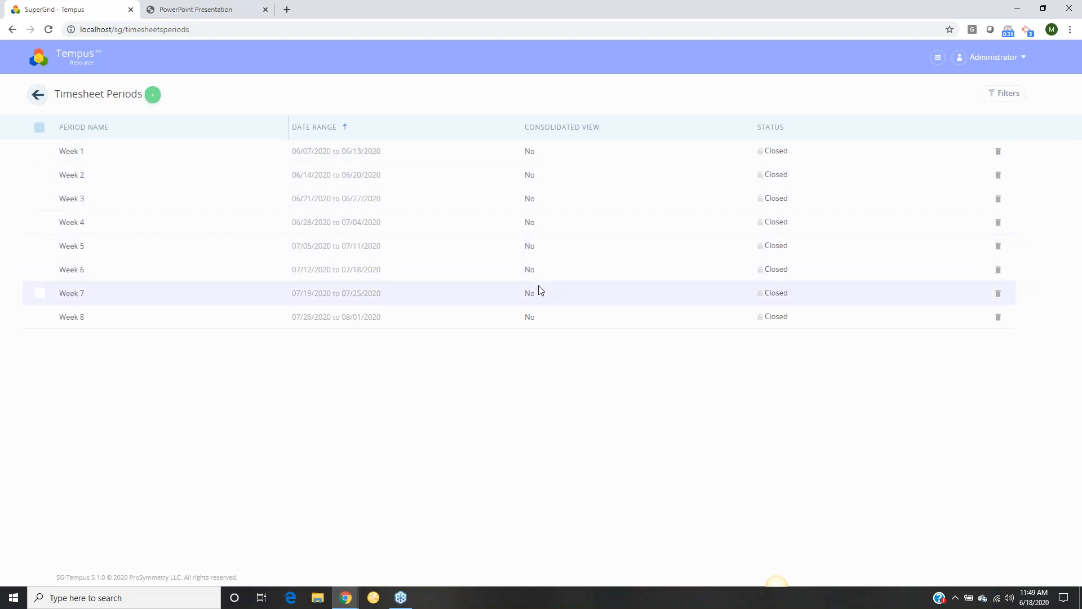
Set the consolidated view to Yes for all eight timesheet periods and save.
click(39, 127)
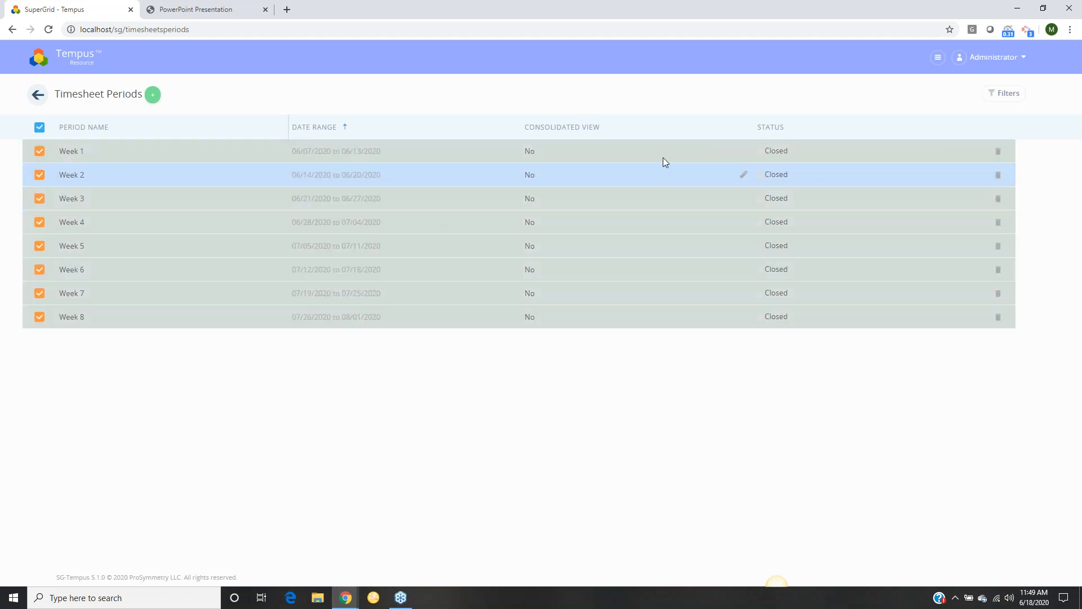
click(743, 151)
click(592, 141)
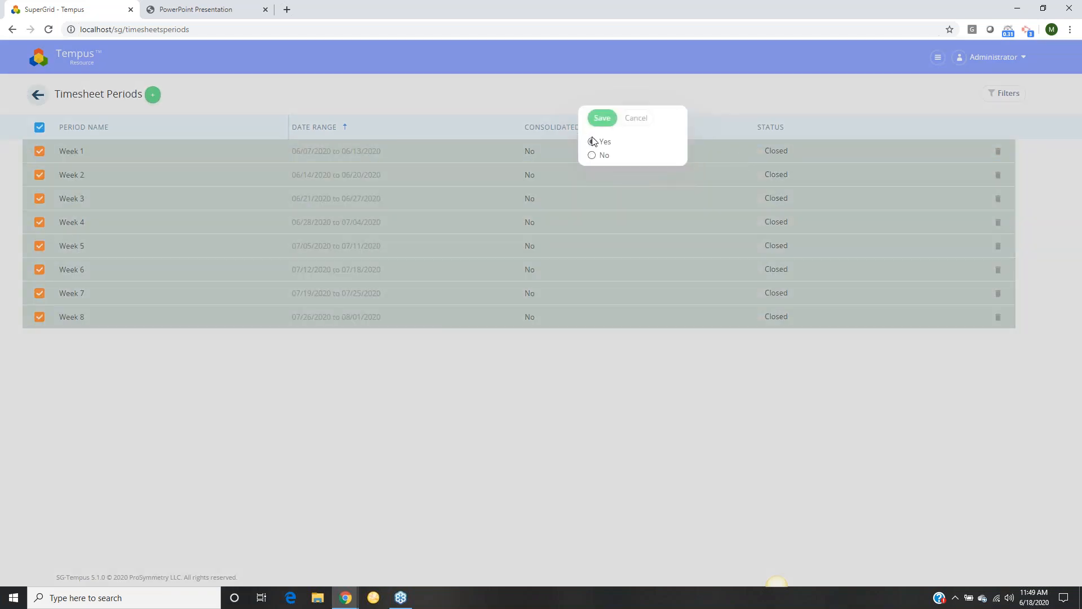
click(602, 118)
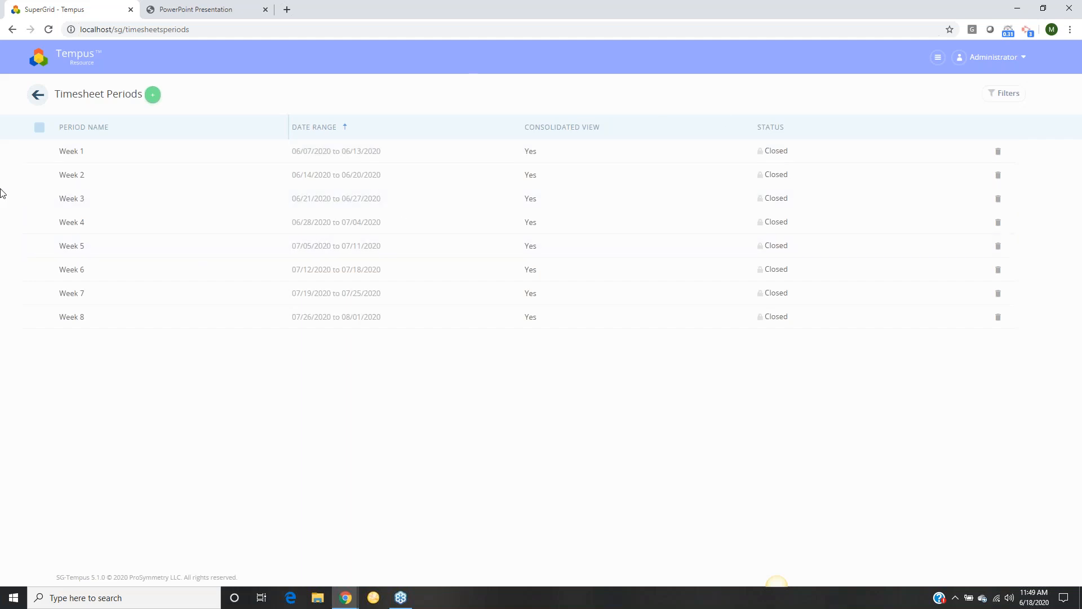
Set the status of all eight timesheet periods to Open and save.
click(40, 127)
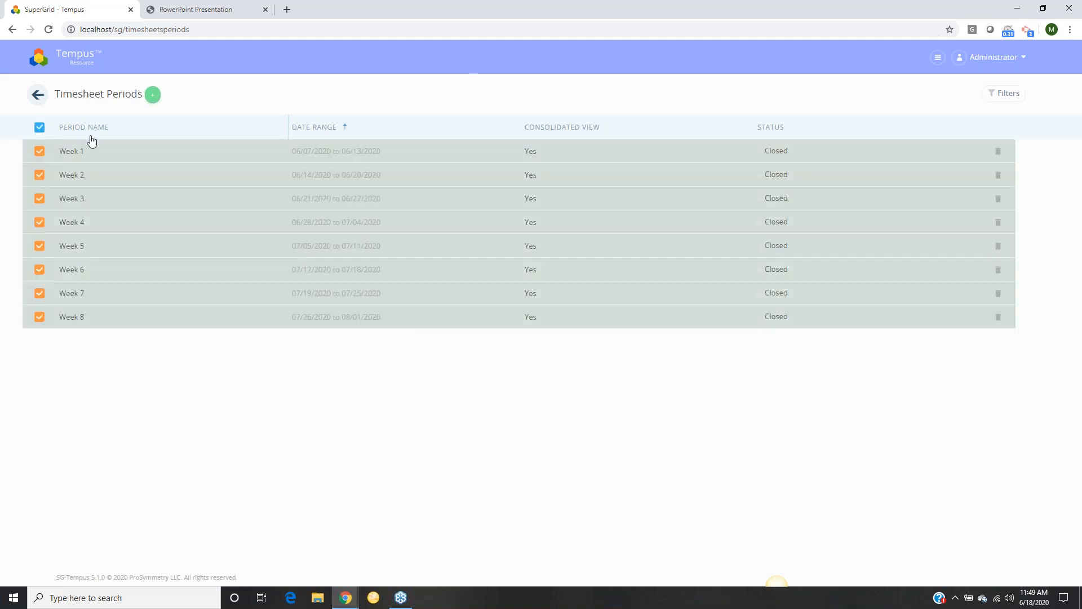
click(978, 154)
click(842, 144)
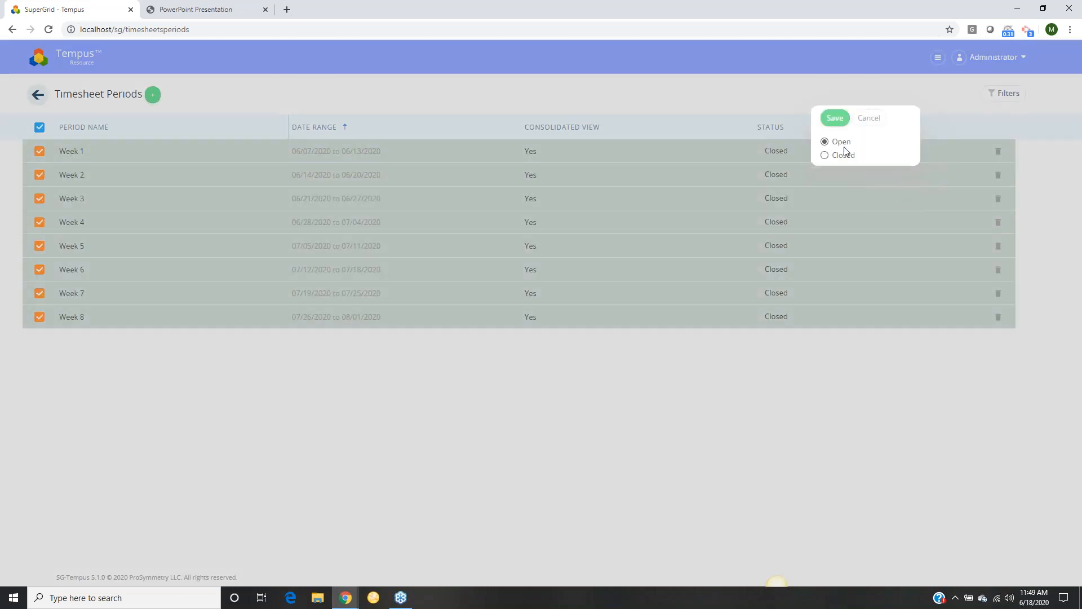
click(832, 117)
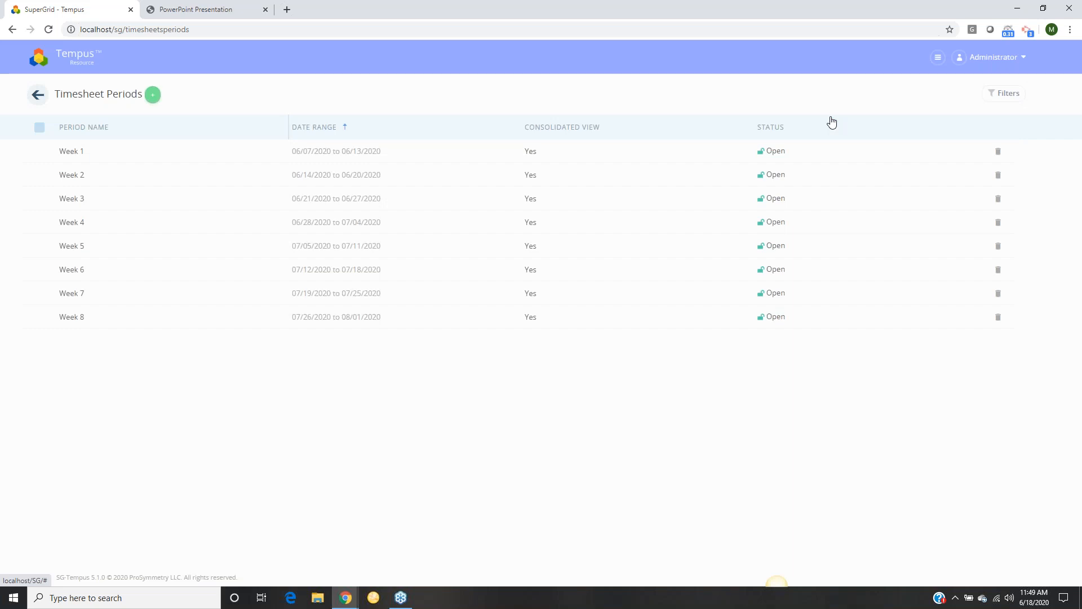
Try closing Week 3 with exclusive access for resource TS 1, and set its status back to Open.
click(974, 200)
click(850, 205)
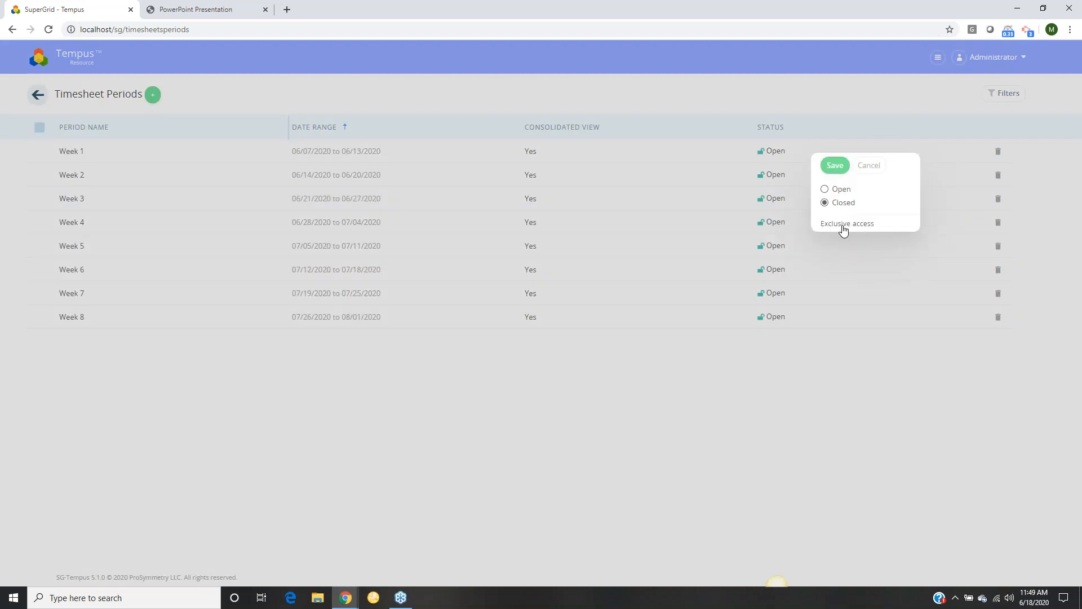
click(844, 228)
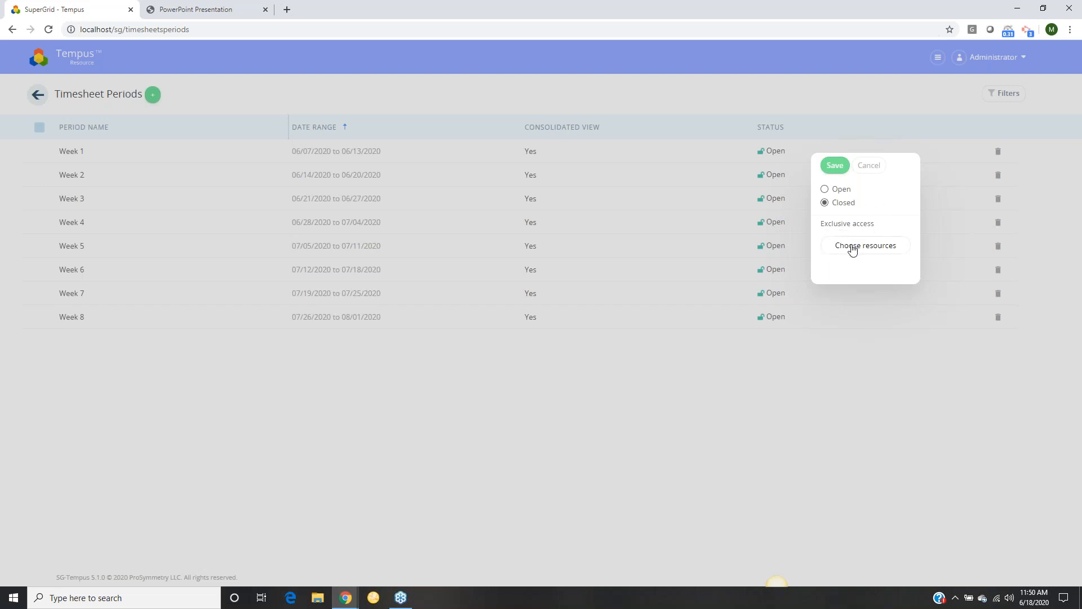
click(852, 250)
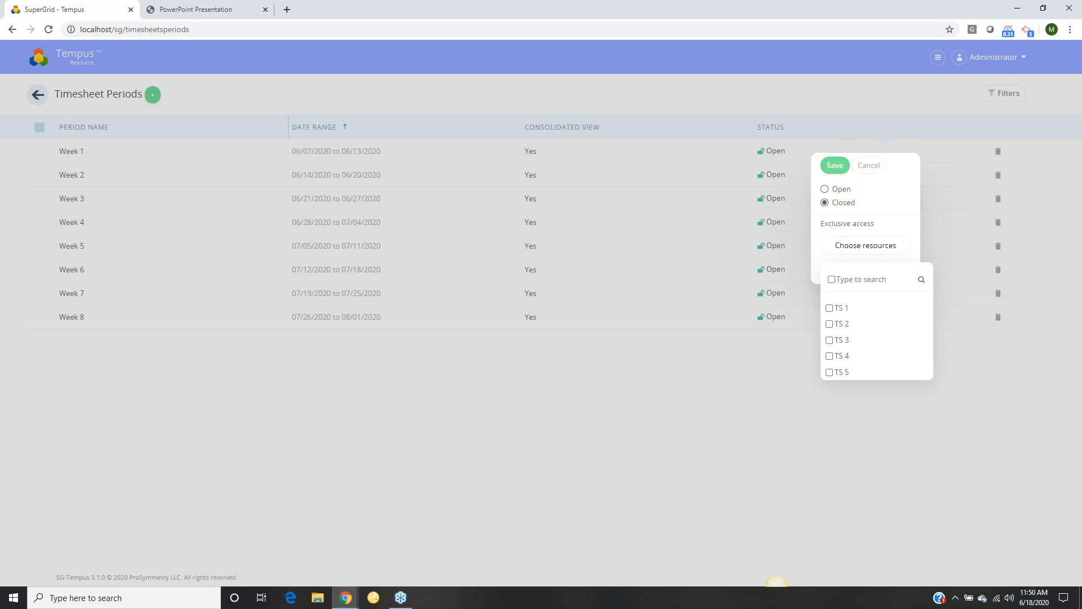
click(829, 309)
click(834, 166)
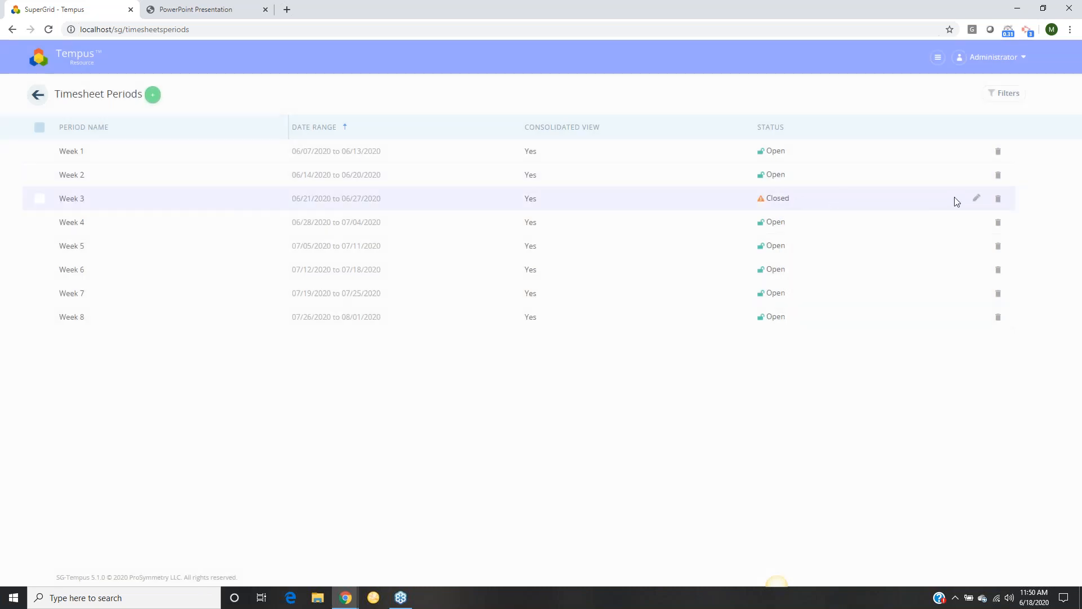
click(976, 198)
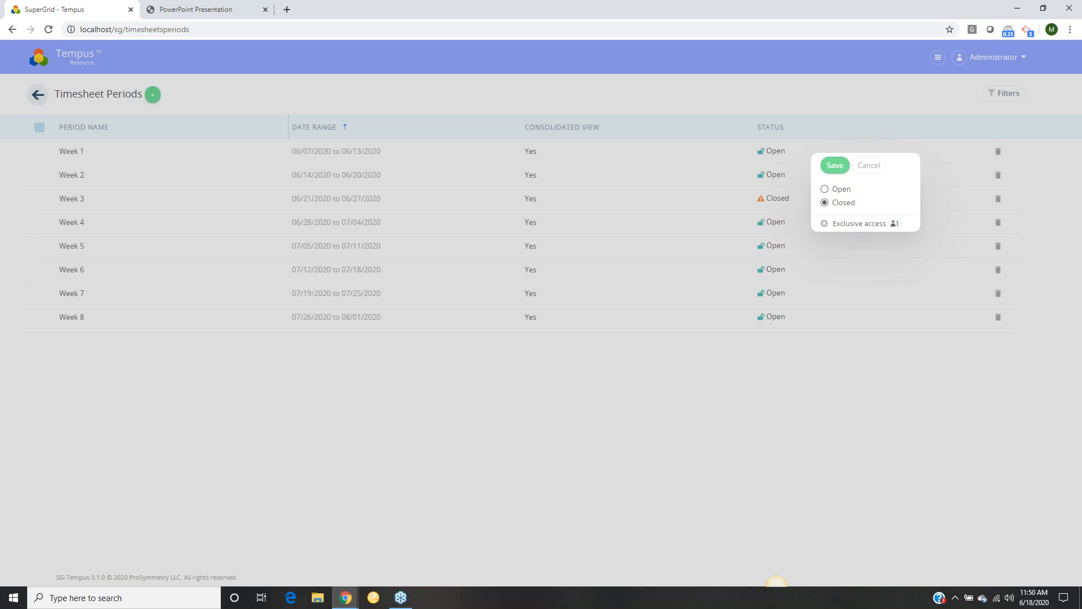
click(828, 190)
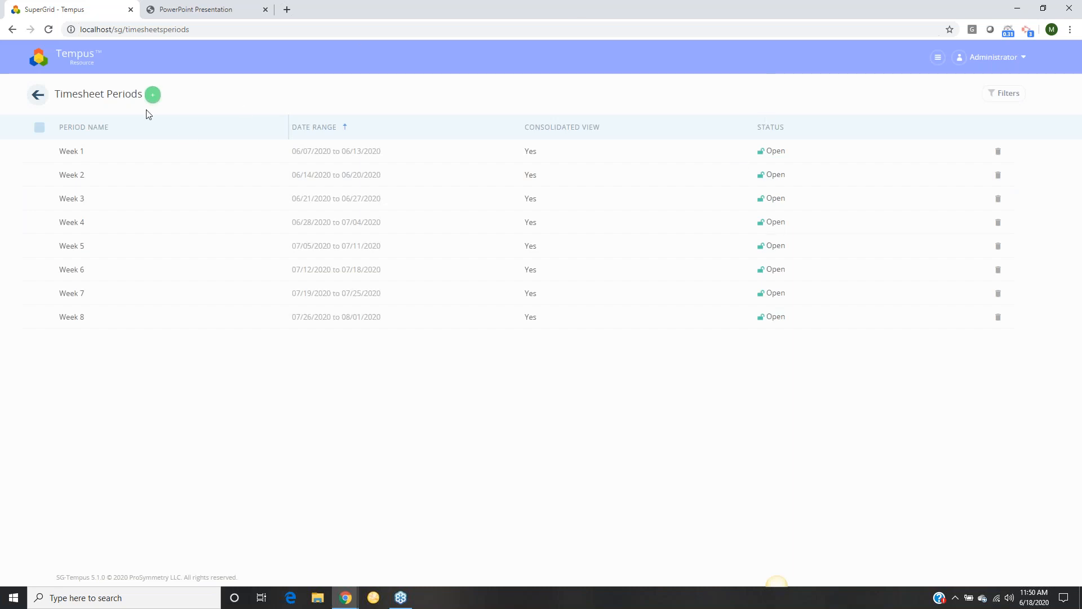
Open the Administrator resource in resource management, save it with Is Timesheet Approver set to Yes, and return to the resource list.
click(69, 51)
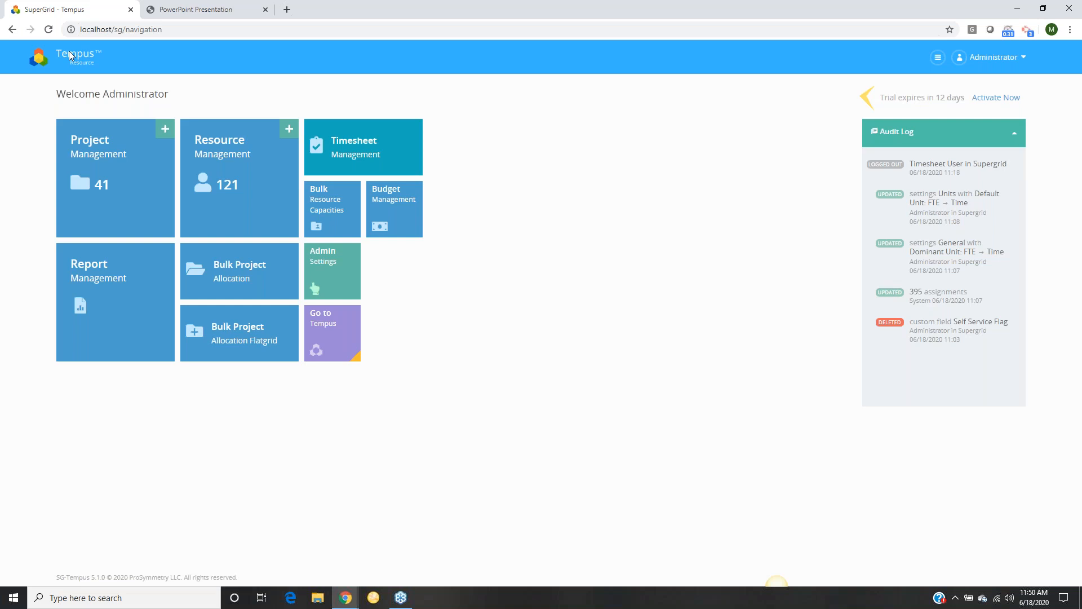
click(250, 187)
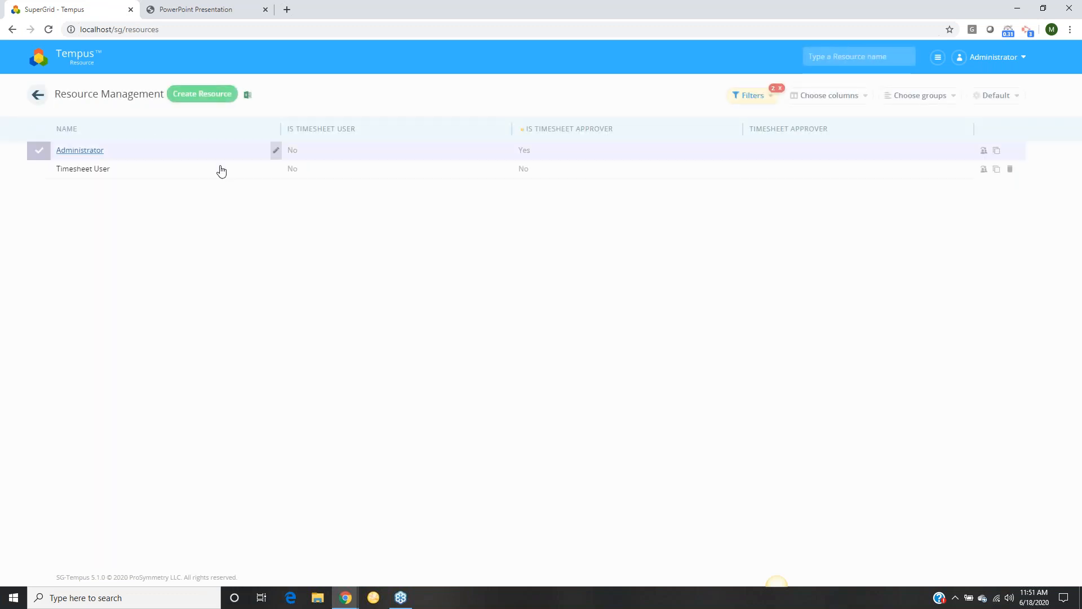
click(79, 150)
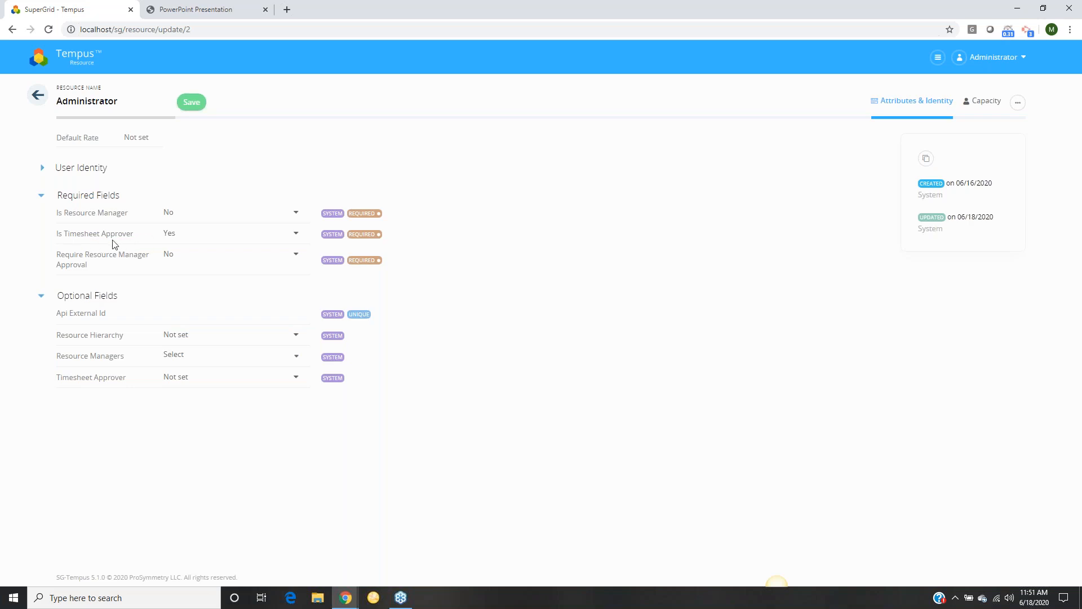
click(186, 254)
click(175, 251)
click(191, 104)
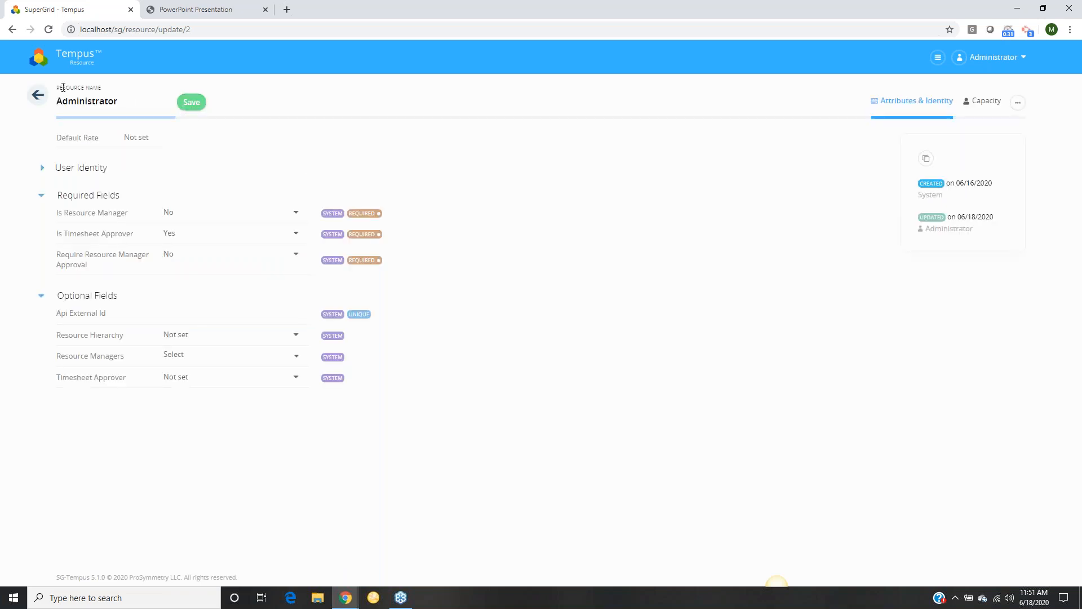
click(37, 95)
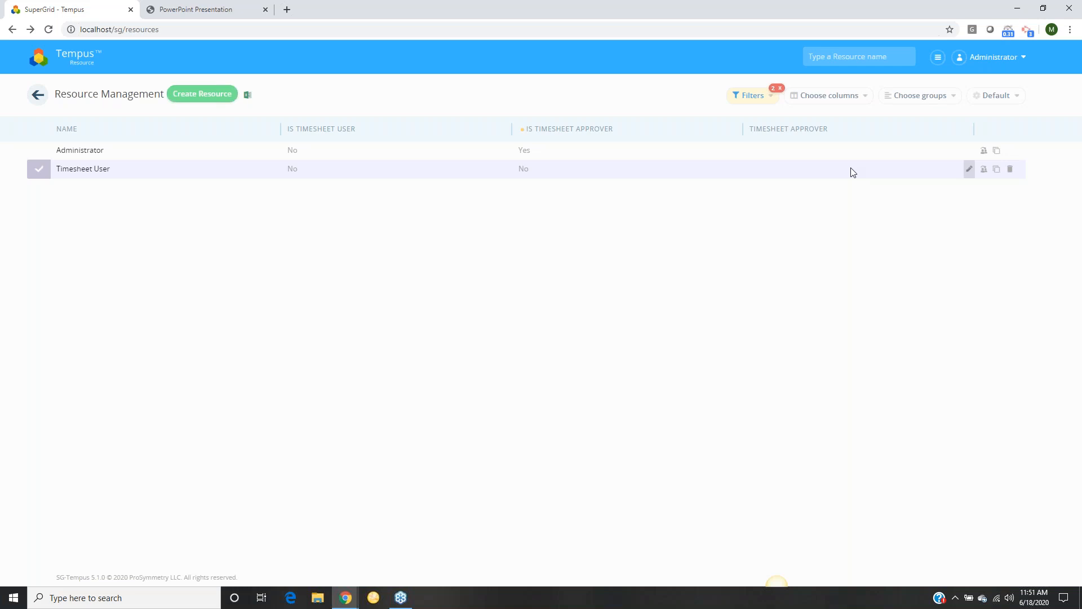
Set the Timesheet User resource's Timesheet Approver to Administrator, turn on Is Timesheet User, save, and return to the resource list.
click(92, 171)
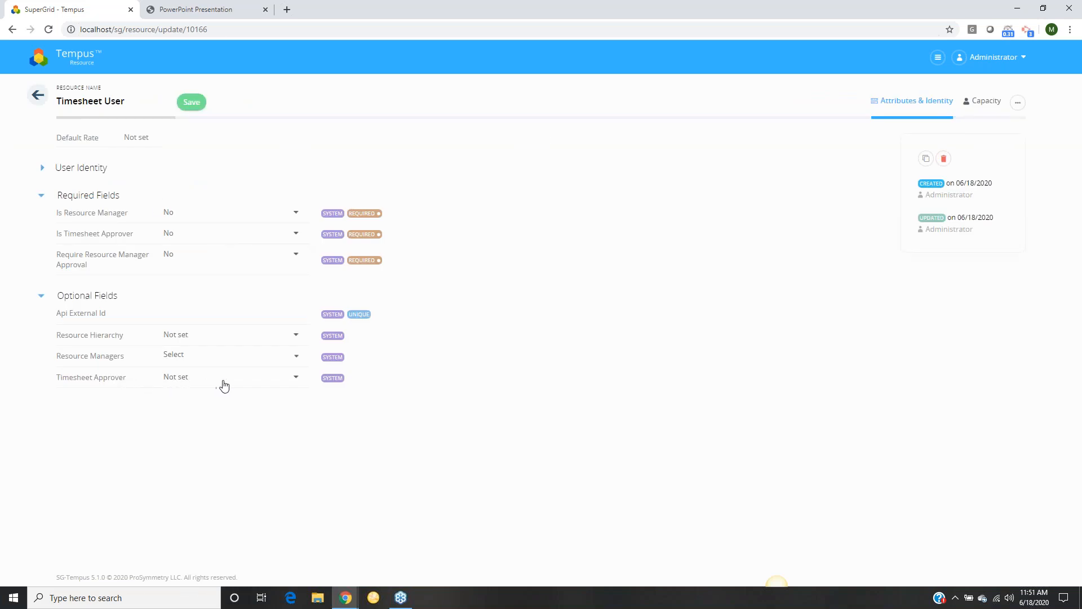
click(223, 382)
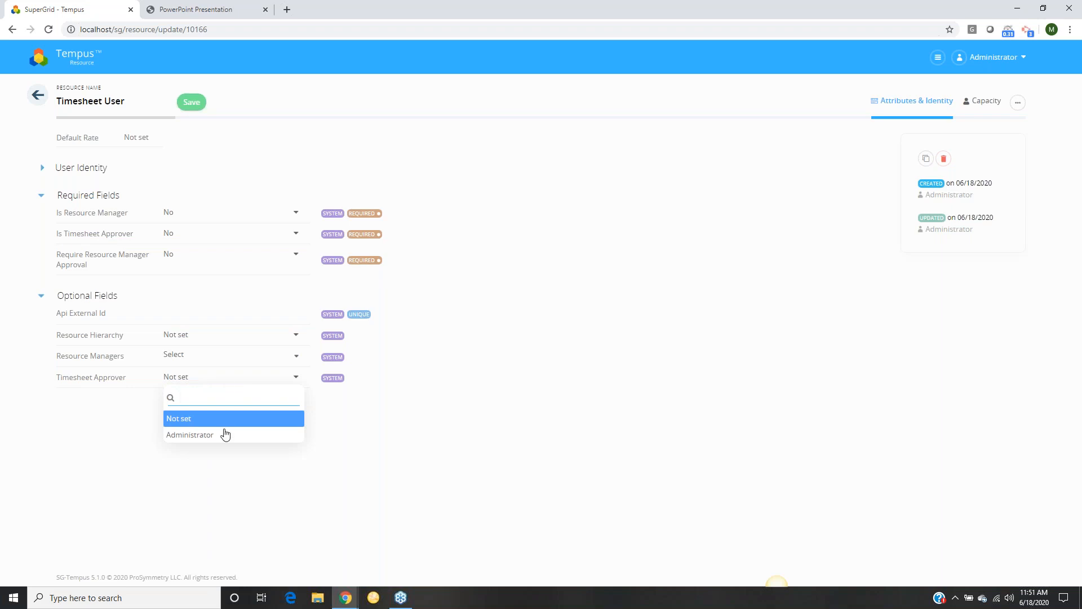
click(210, 437)
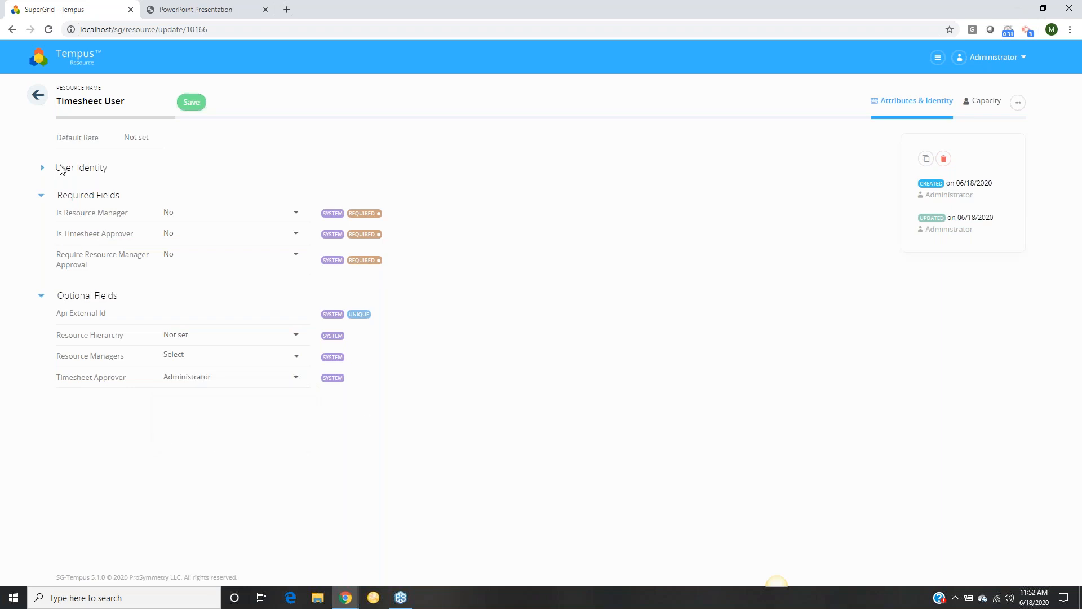
click(62, 169)
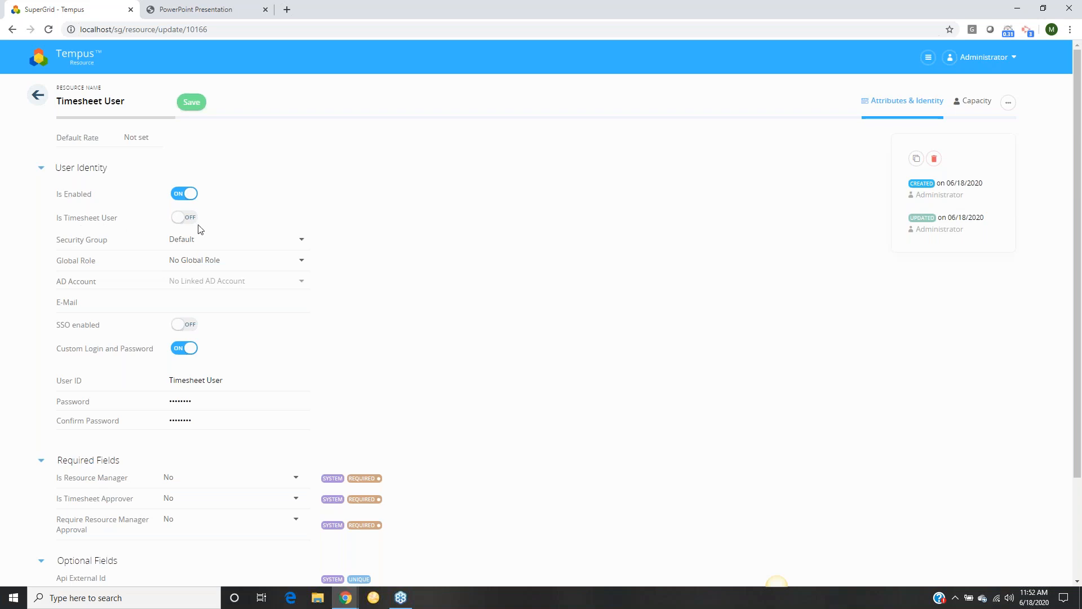
click(183, 217)
click(192, 103)
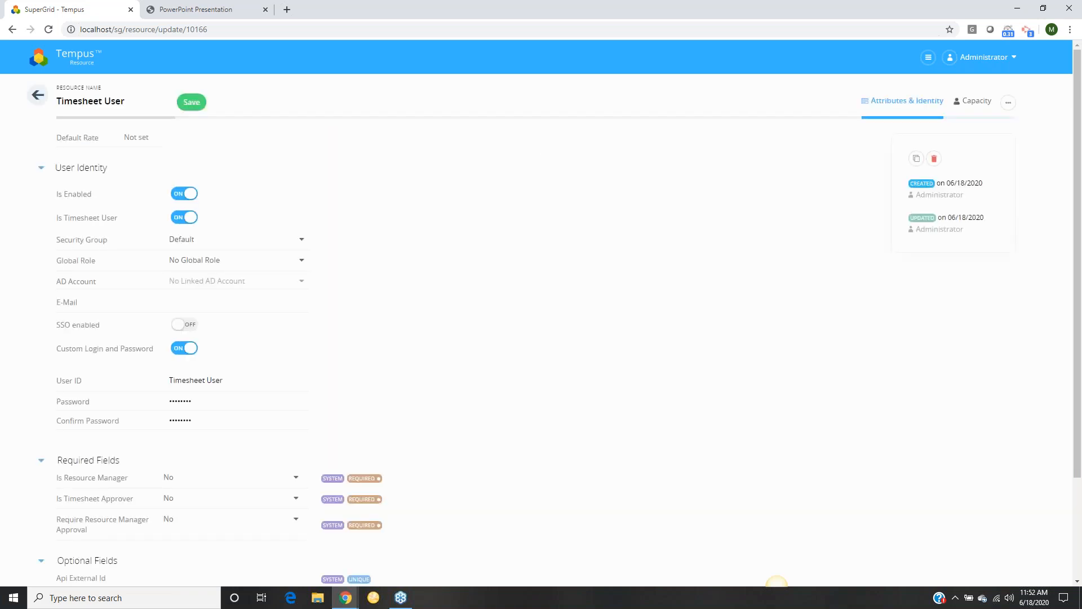
click(38, 95)
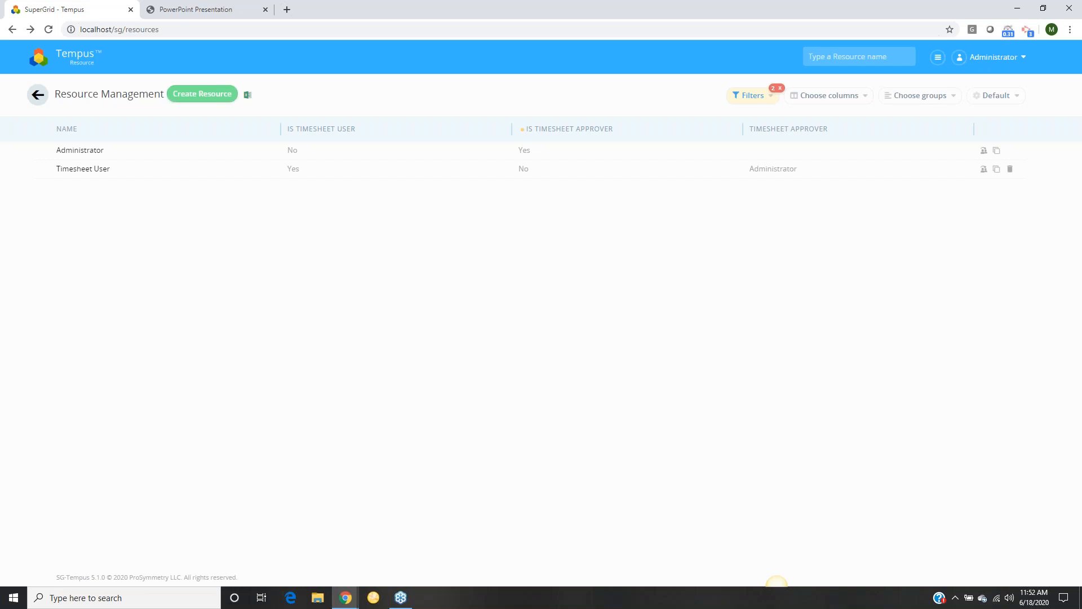
Examine the Timesheet User resource's cross project allocations for June to September 2020 in its capacity view, and return to the resource list.
click(78, 170)
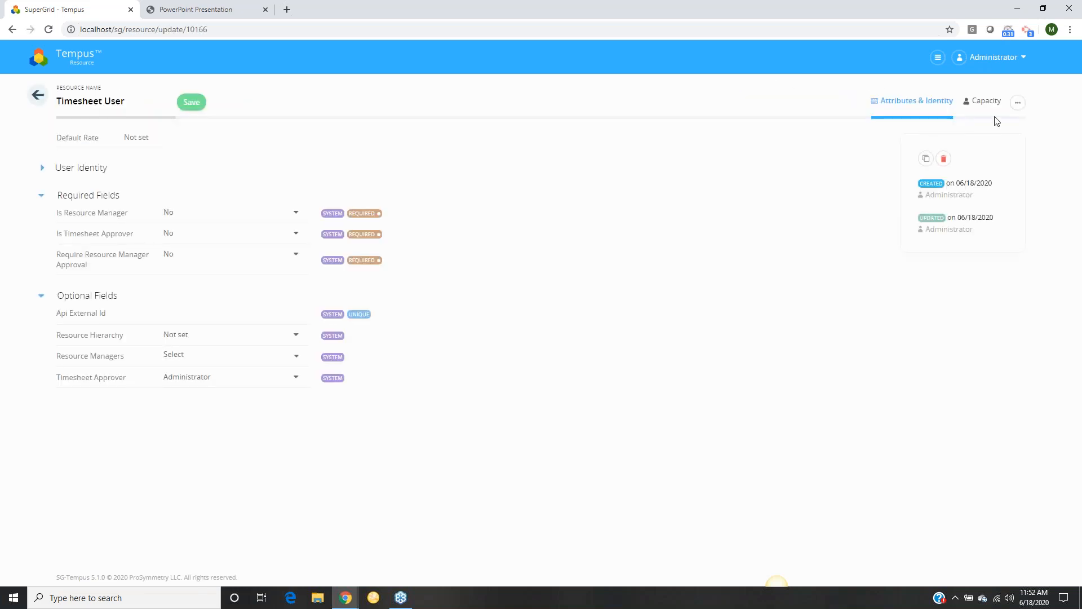
click(984, 101)
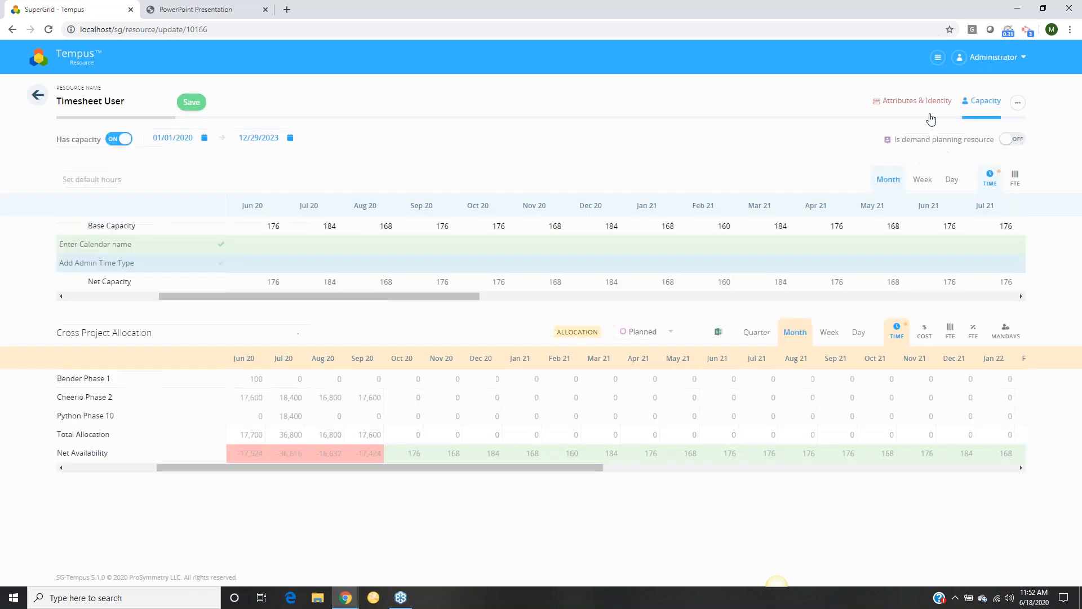
drag(443, 467, 396, 457)
click(361, 401)
click(390, 401)
click(440, 401)
click(465, 403)
click(391, 417)
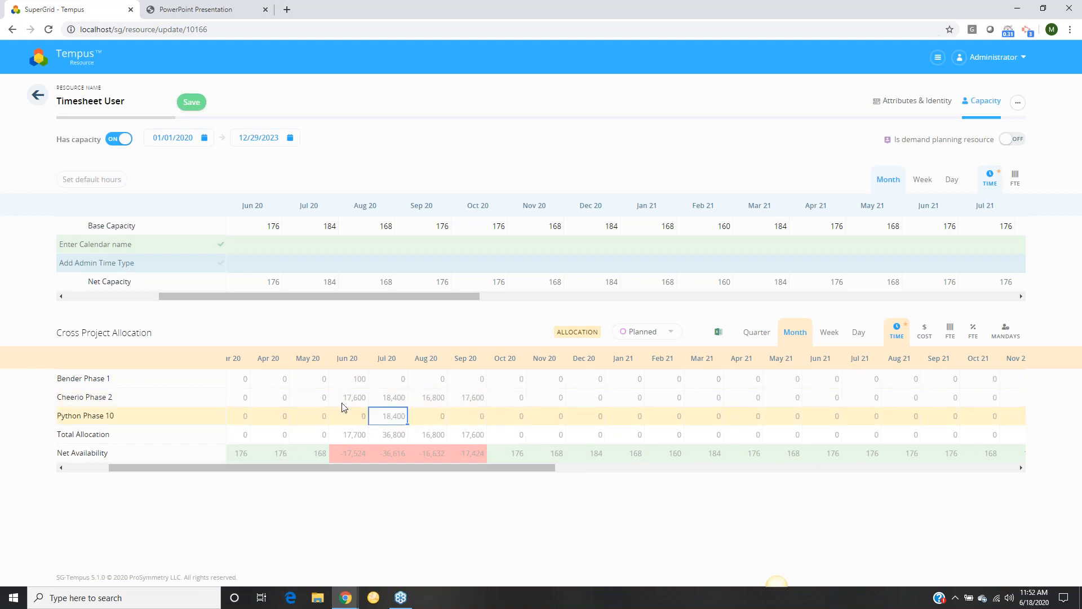
click(354, 384)
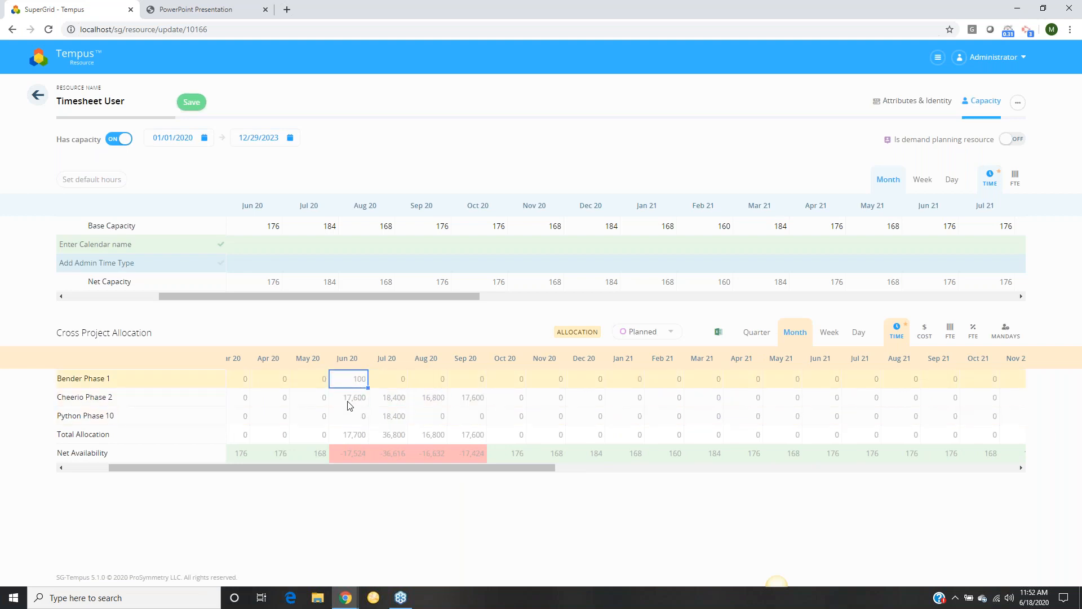
click(346, 399)
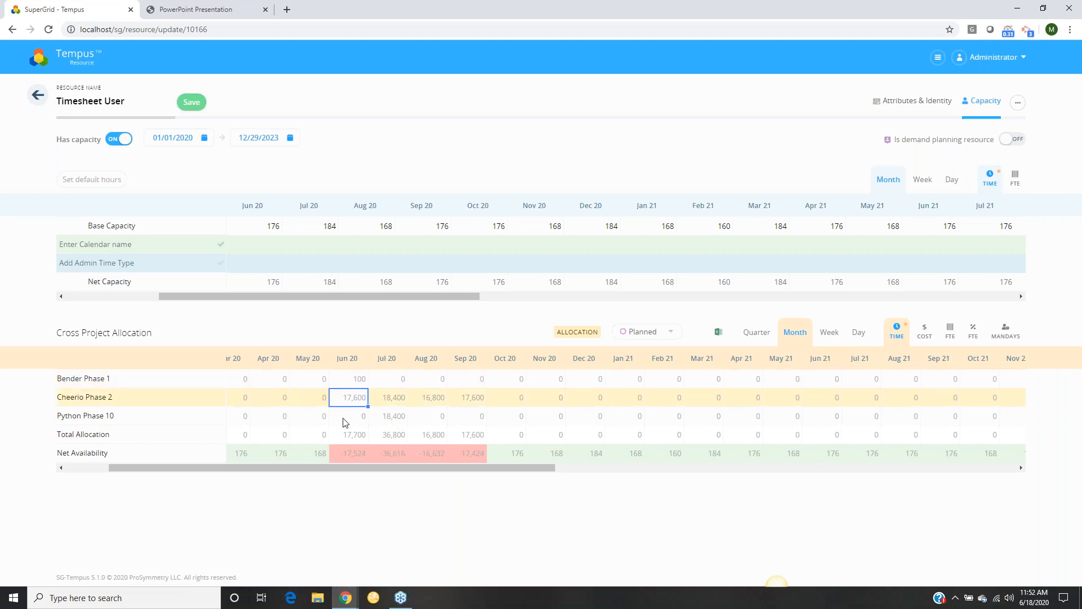
click(352, 418)
click(389, 419)
click(405, 404)
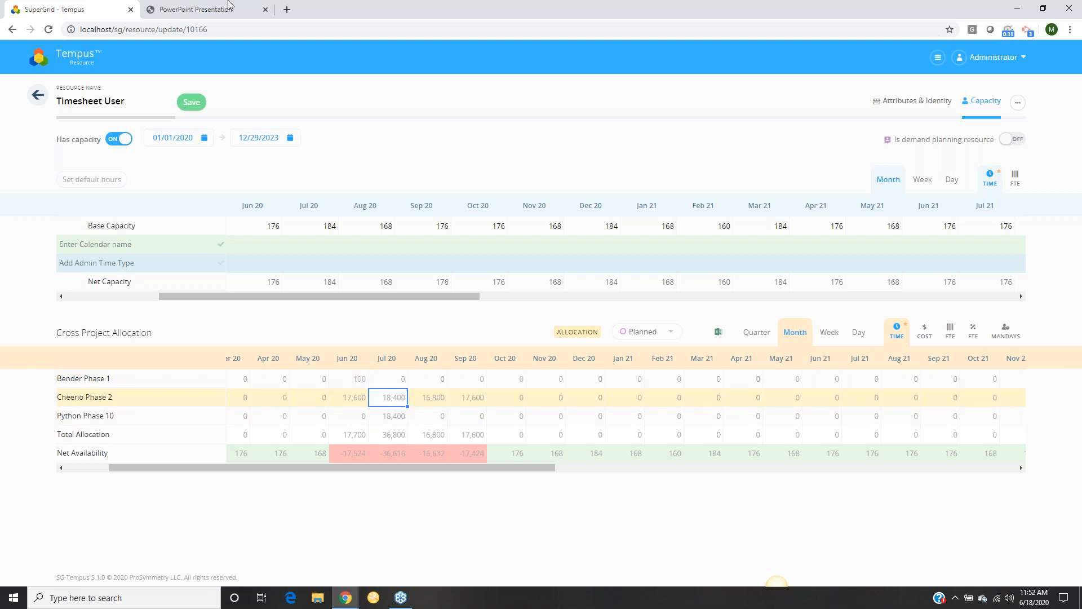
click(37, 95)
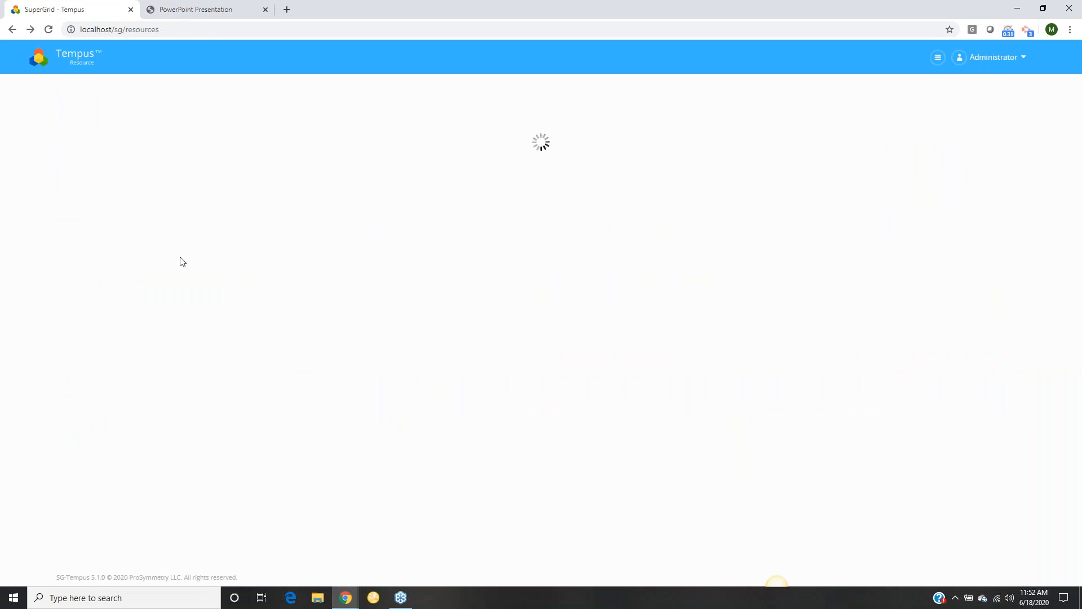
Open the allocations of the Cheerio Phase 2 project from project management and check the project out.
click(47, 68)
click(110, 191)
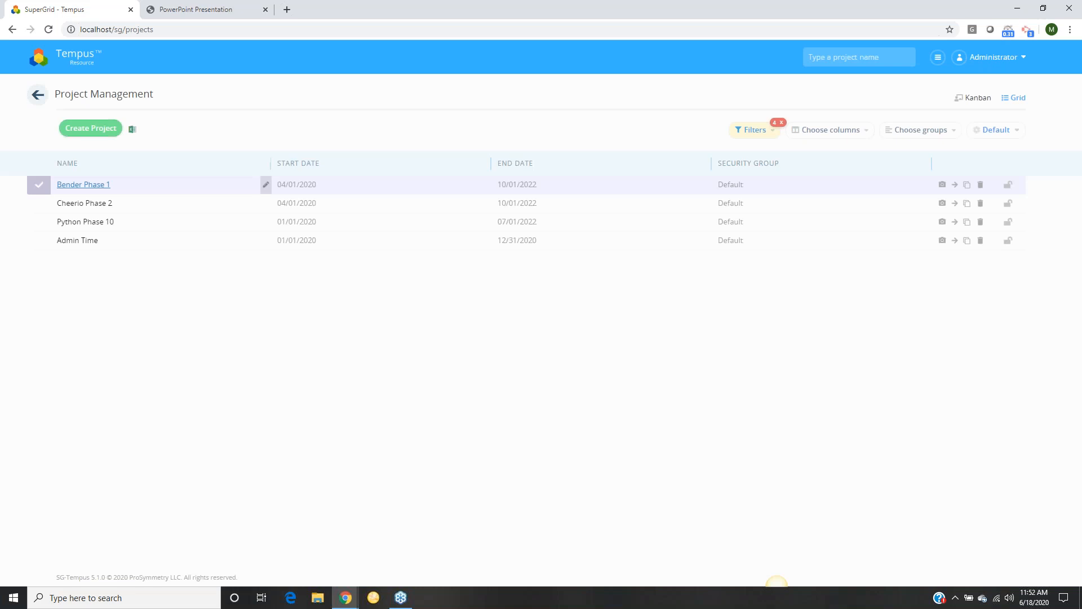
click(83, 204)
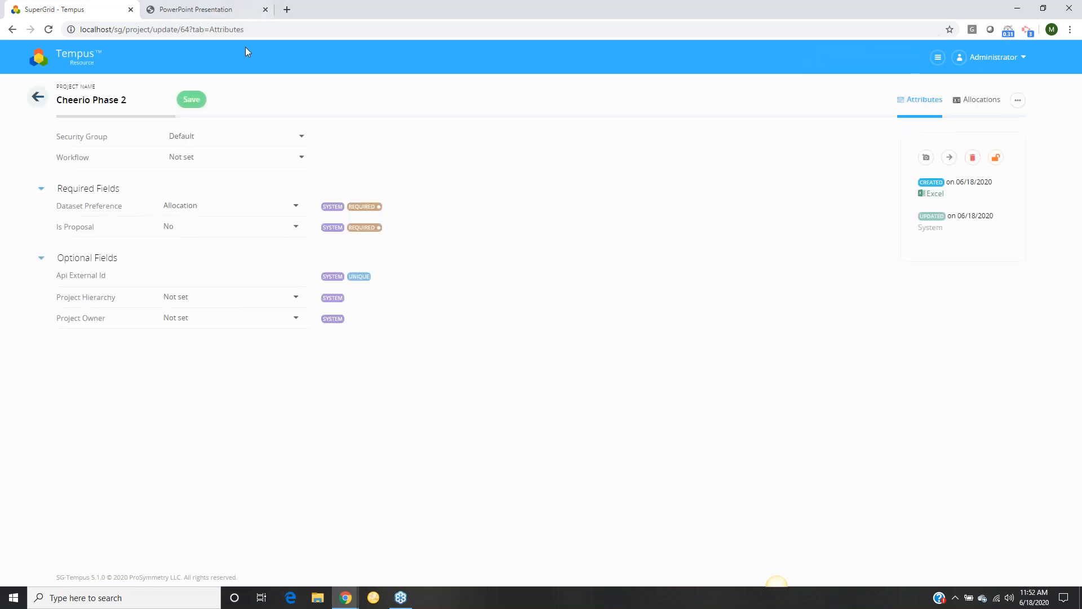
click(970, 100)
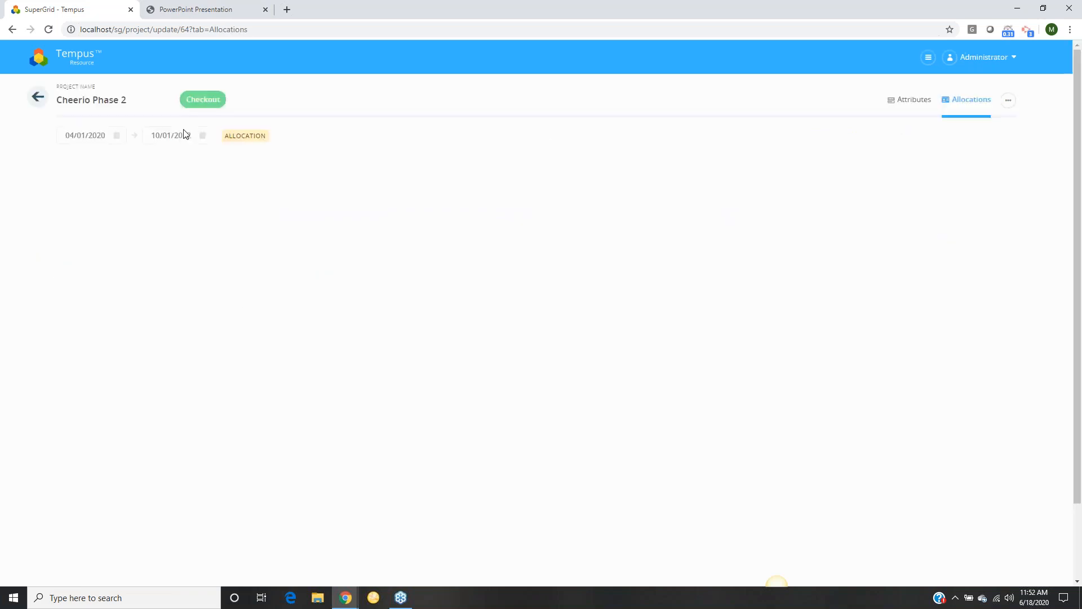
click(194, 102)
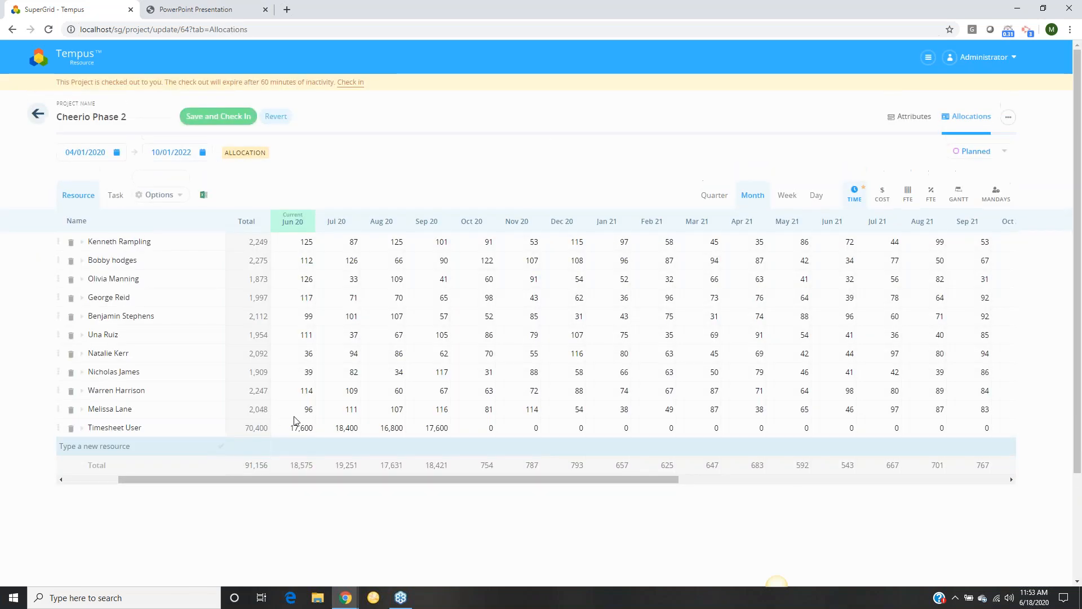
Set the Jun 20 allocation of both Timesheet User tasks to 50 hours each.
click(298, 431)
text(100)
key(Return)
click(298, 429)
click(306, 445)
text(50)
key(Return)
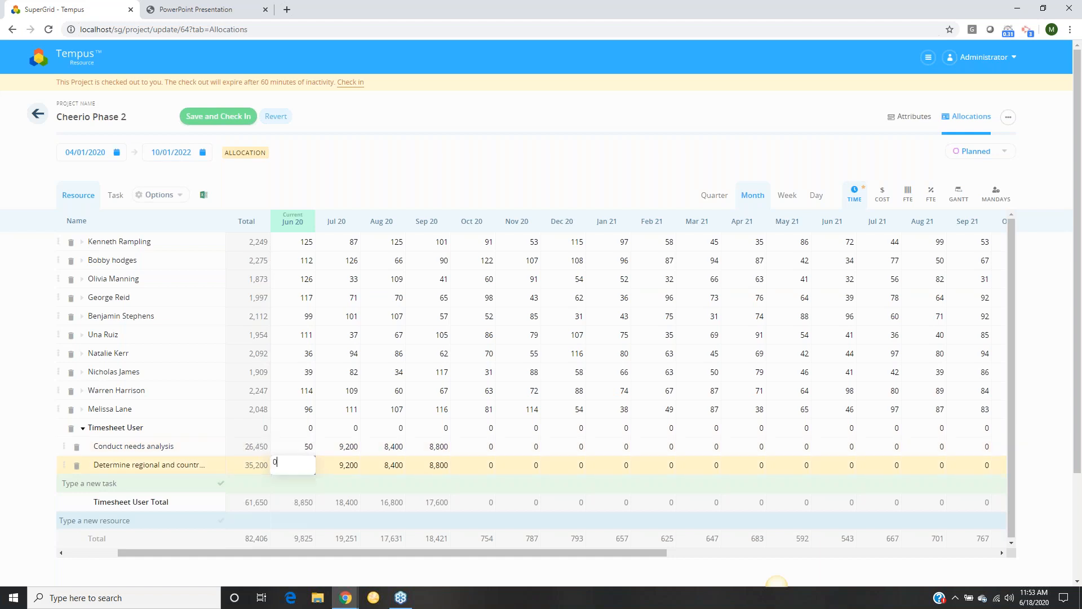
key(Delete)
text(50)
key(Return)
Fill the 50-hour allocation of both Timesheet User tasks through Sep 20, save and check in the project, and return to the home page.
drag(299, 449, 448, 472)
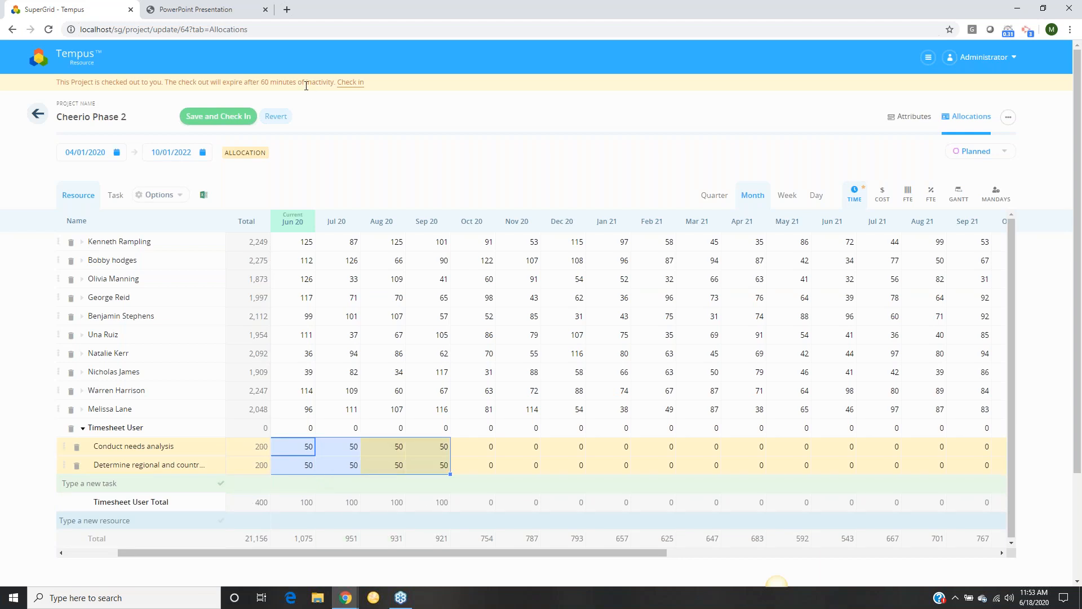
click(234, 116)
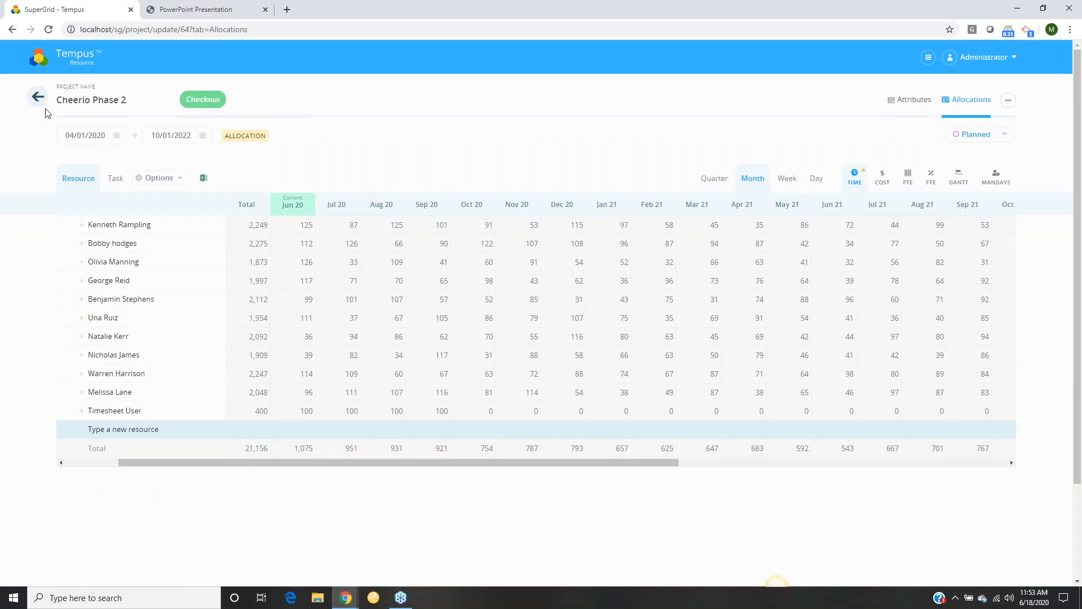
click(38, 97)
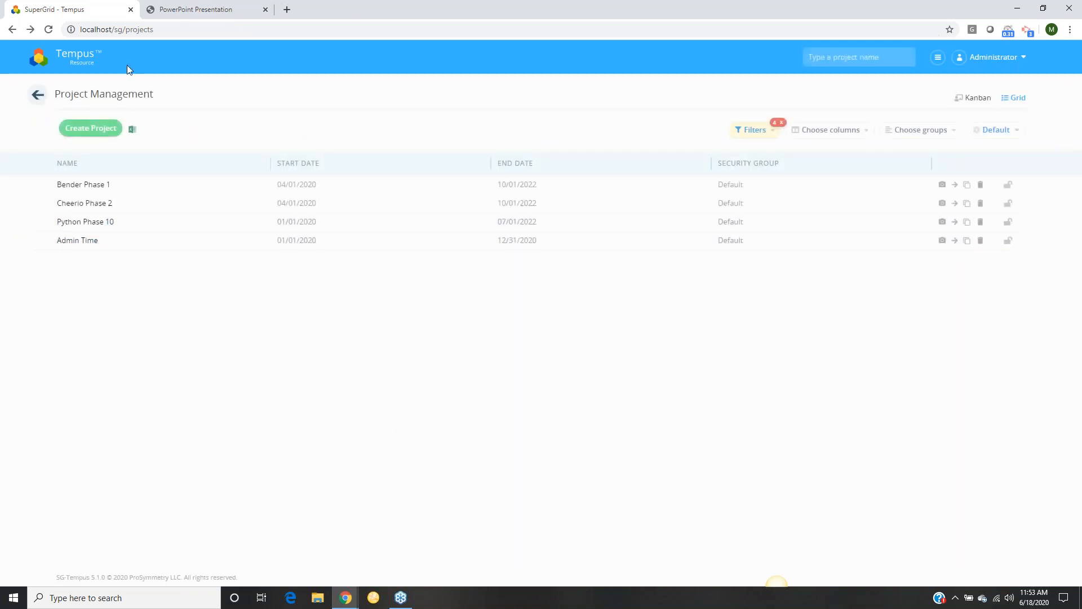
click(89, 60)
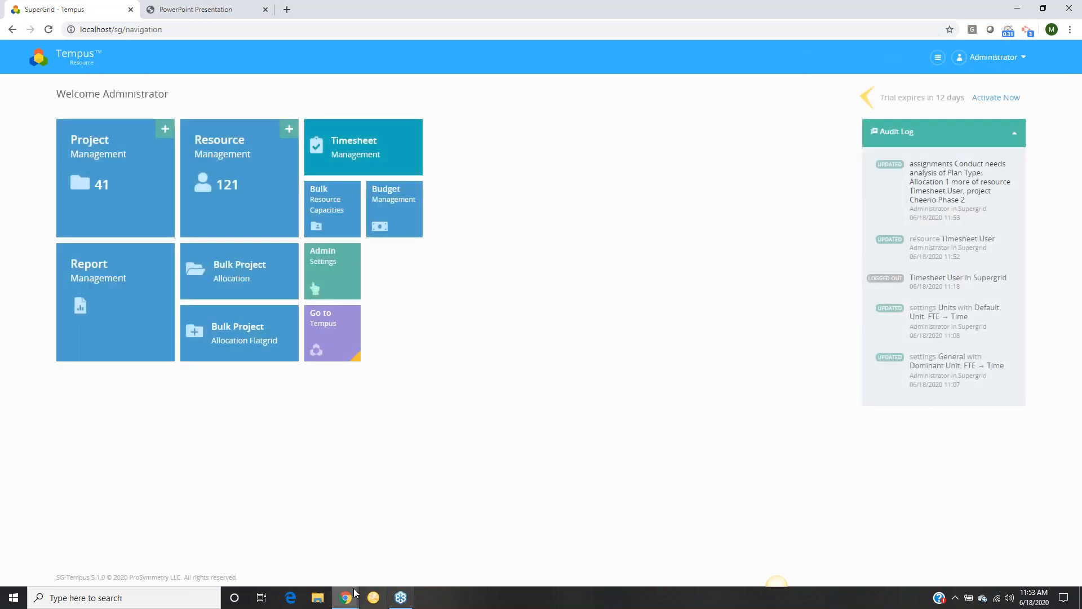
Switch to the incognito browser window and log in with the user ID Timesheet User and the account password.
mouse_move(346, 598)
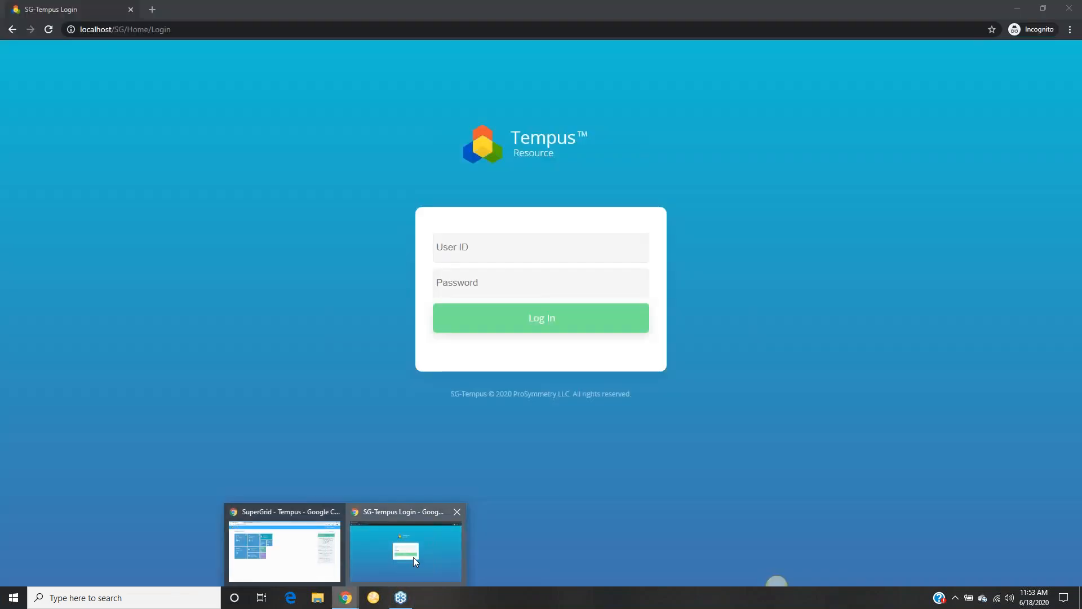
click(414, 557)
click(485, 248)
text(T)
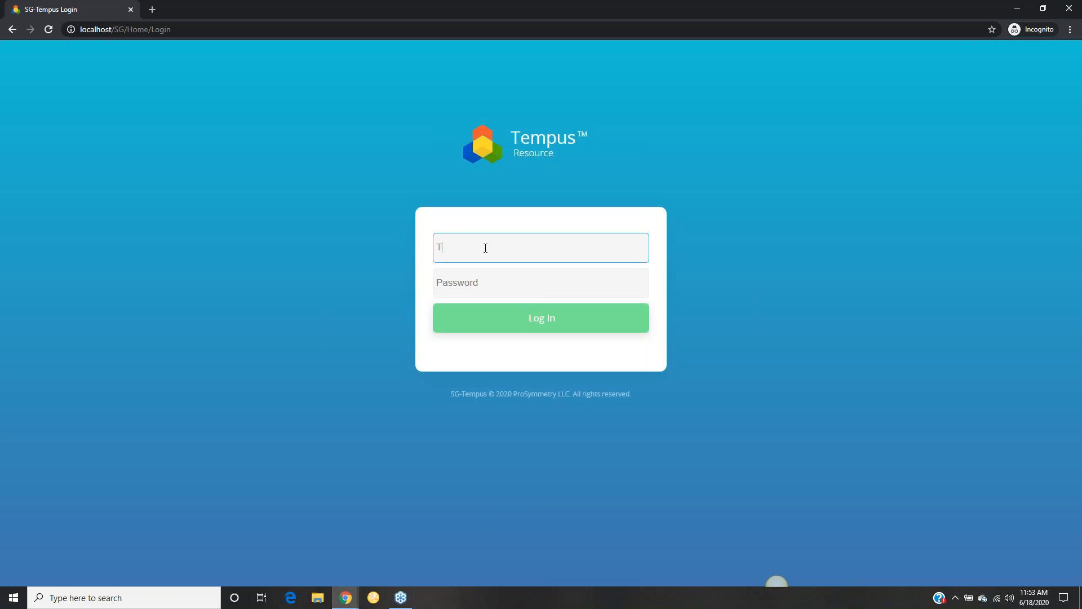
text(imeseheet User)
key(Tab)
text(••••••••••••••)
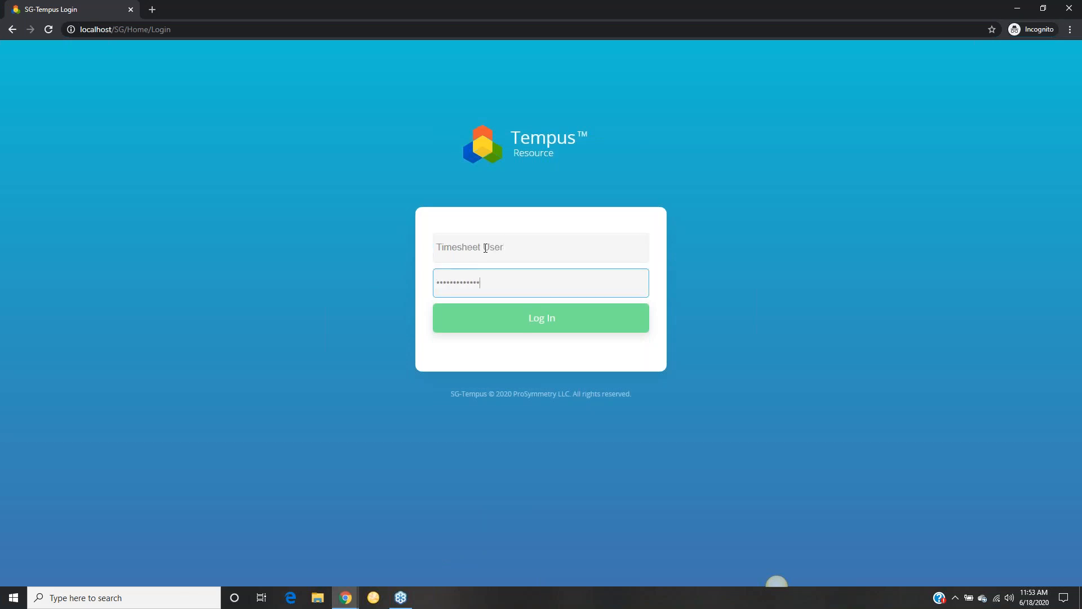
click(553, 316)
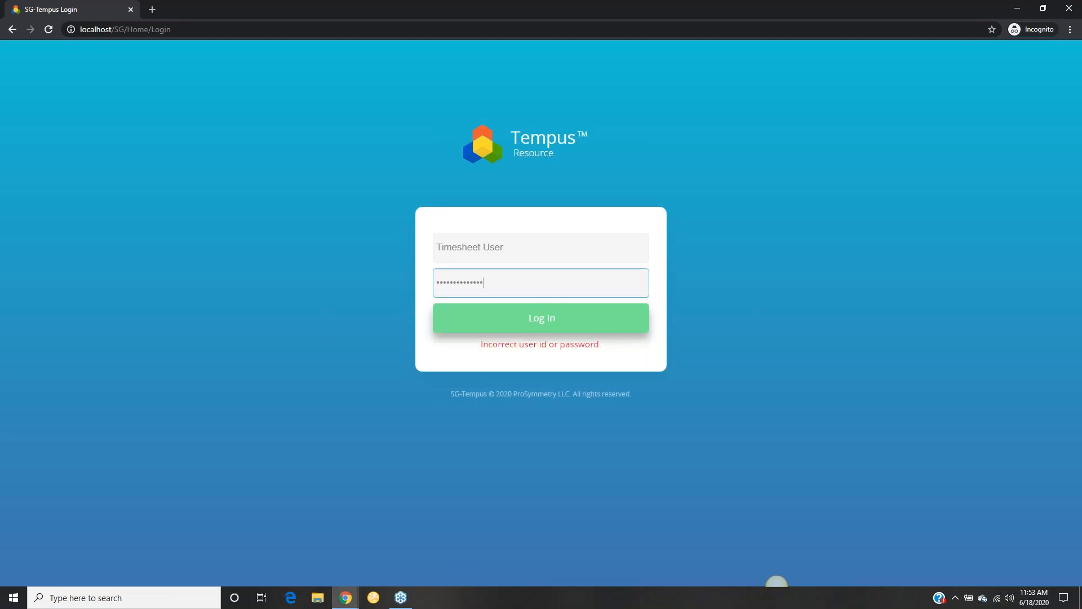
double_click(514, 277)
text(•••••••••••••)
key(Return)
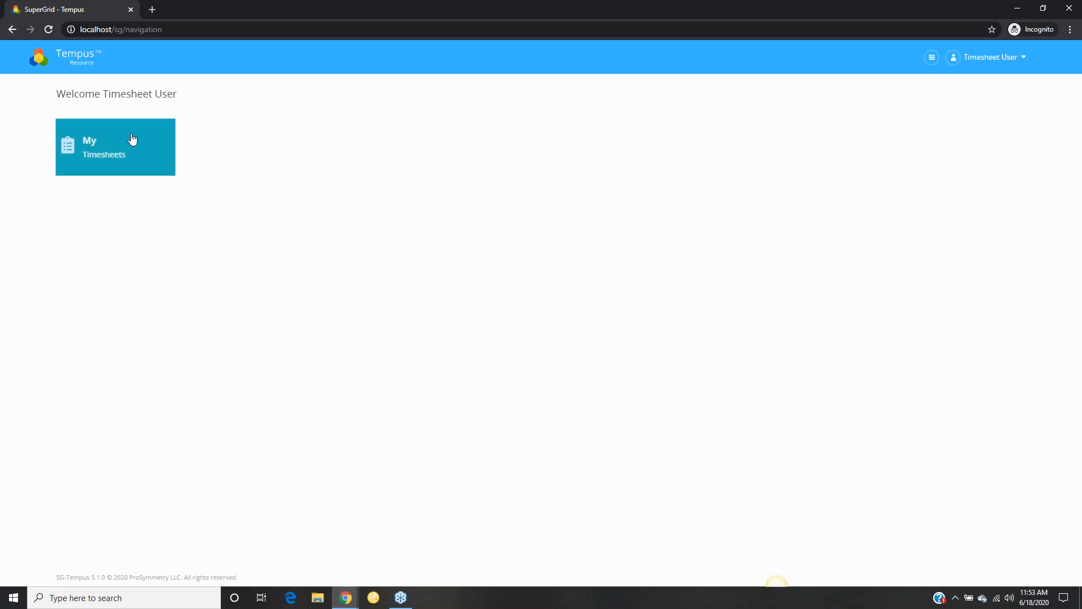
Open My Timesheets and go over the Bender Phase 1 and Cheerio Phase 2 assignments of Week 2.
click(89, 143)
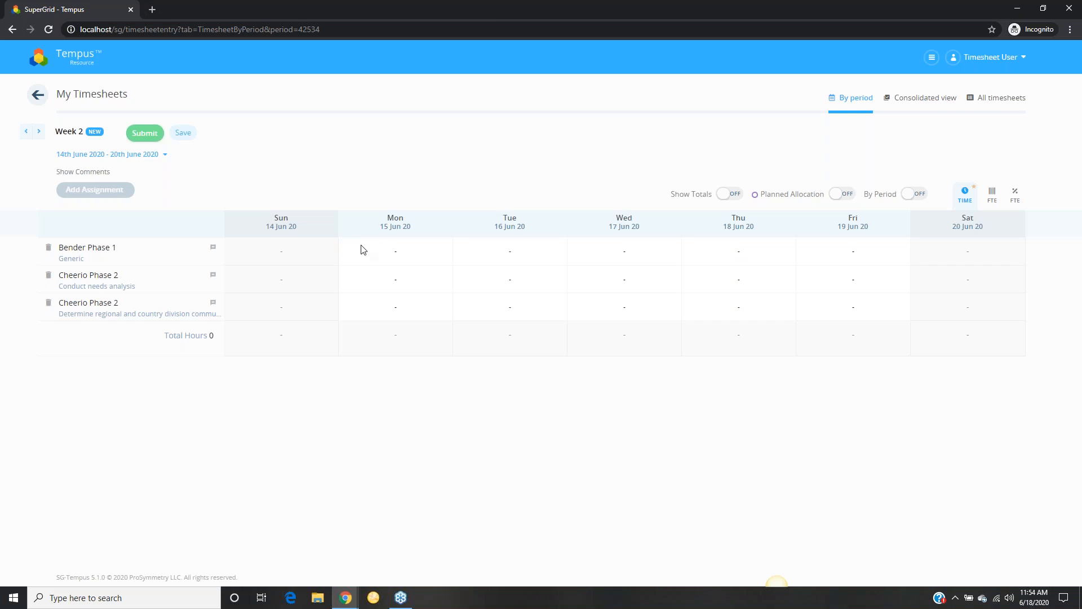
click(161, 259)
click(151, 288)
click(151, 315)
click(170, 282)
click(158, 258)
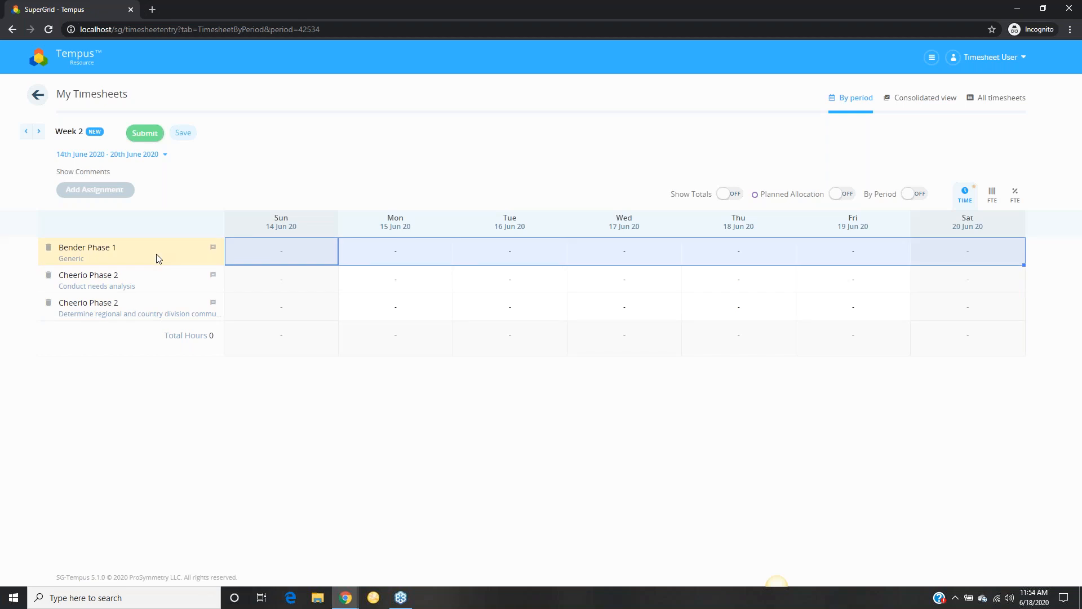
Enter 4 hours for each day from Monday to Friday on the Bender Phase 1 assignment.
click(360, 254)
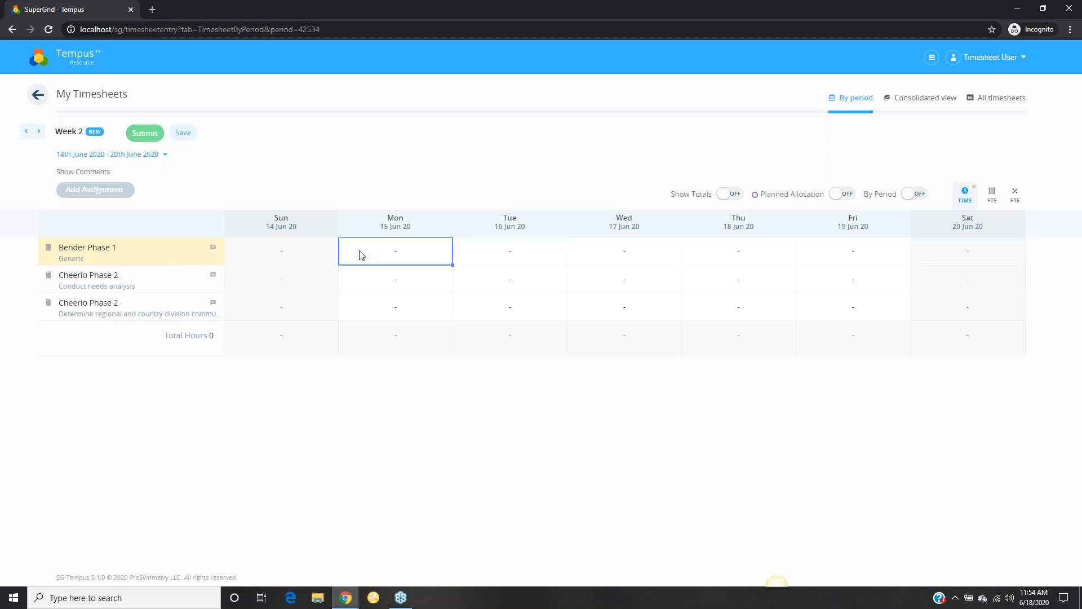
text(4)
key(Tab)
text(4)
key(Tab)
text(4)
key(Tab)
text(4)
key(Tab)
text(4)
key(Return)
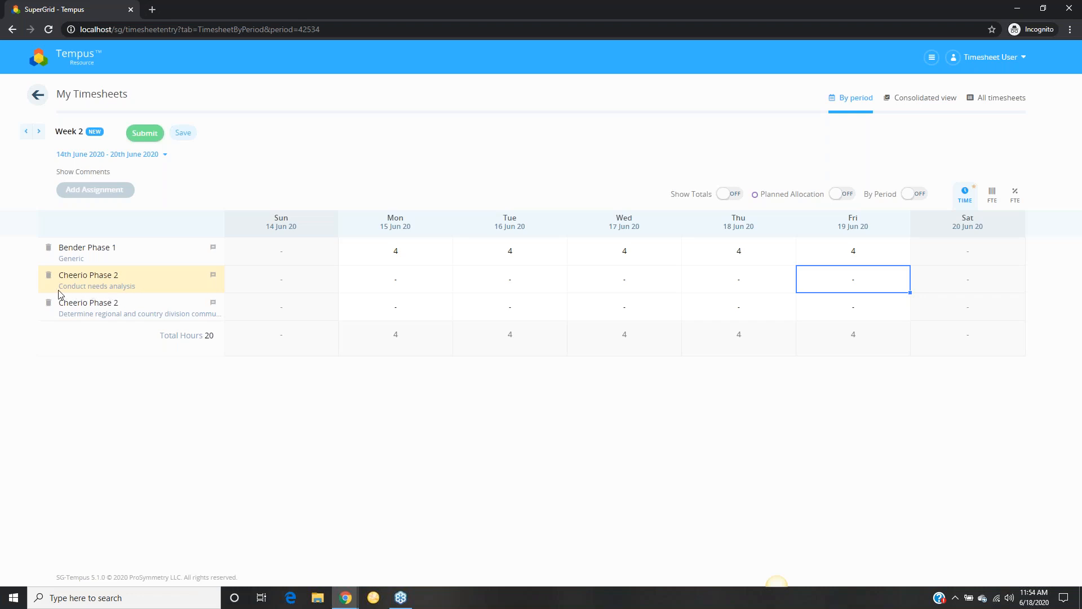
Enter 2 hours Monday to Friday for Conduct needs analysis and 4 hours on Tuesday and Thursday for the other Cheerio Phase 2 task.
click(388, 276)
text(2	2	2	2	2)
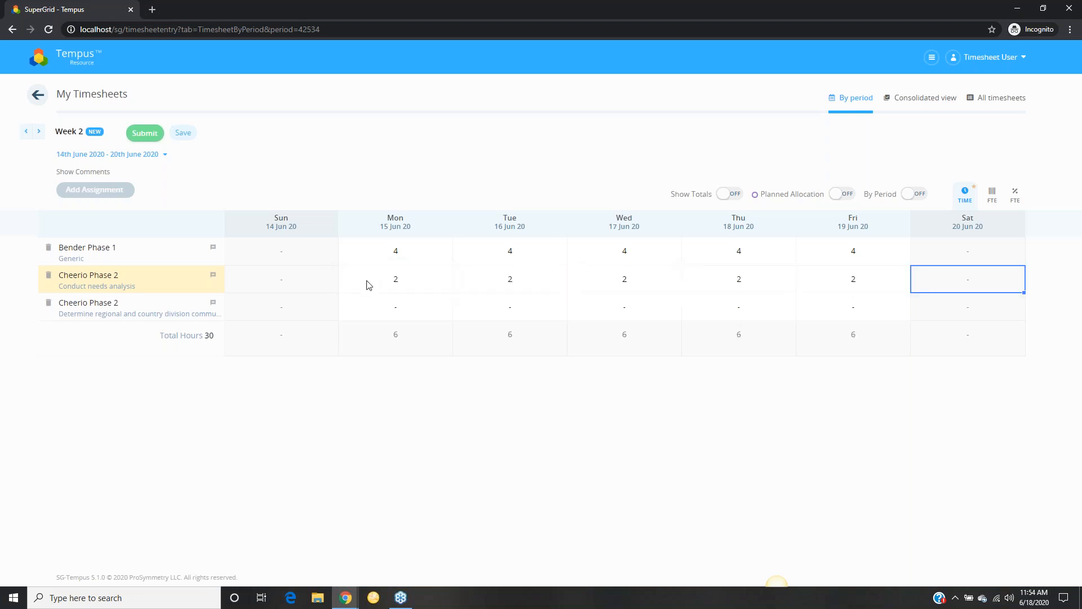
click(520, 306)
text(4)
key(Tab)
key(Tab)
text(4)
key(Tab)
click(442, 139)
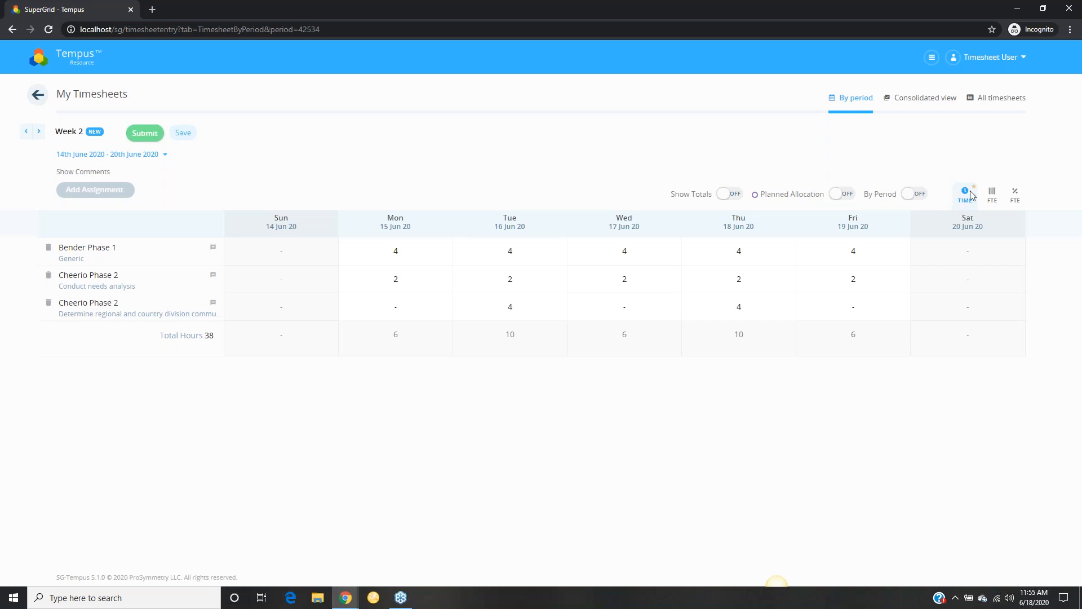
Show the Week 2 timesheet in FTE units and summarized by period.
click(993, 199)
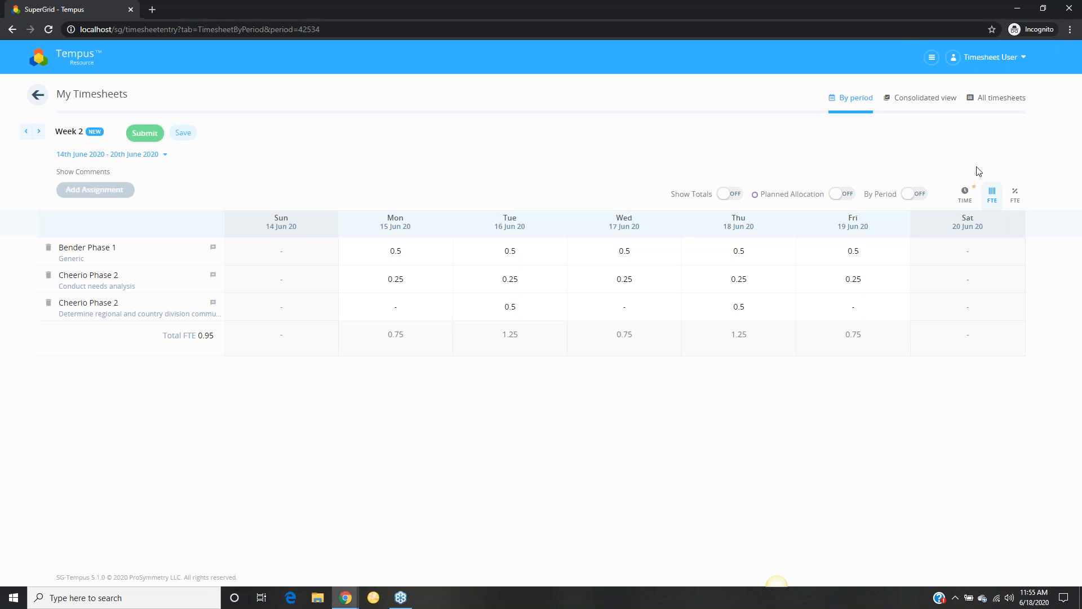
click(919, 195)
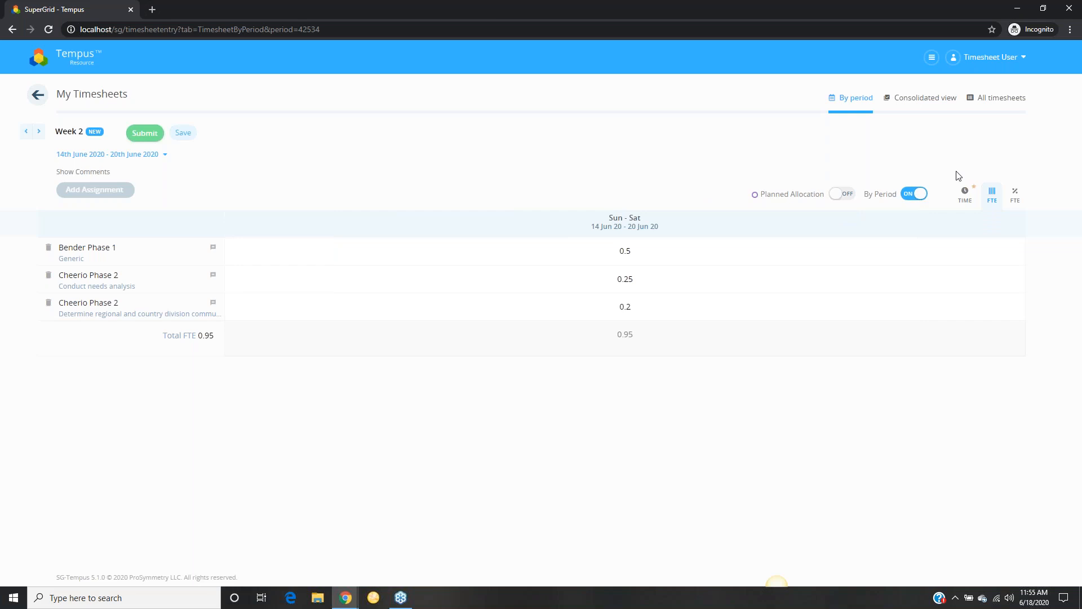
Switch the Week 2 timesheet to time units and set the Bender Phase 1 period total to 30 hours.
click(965, 193)
click(691, 248)
key(Delete)
text(30)
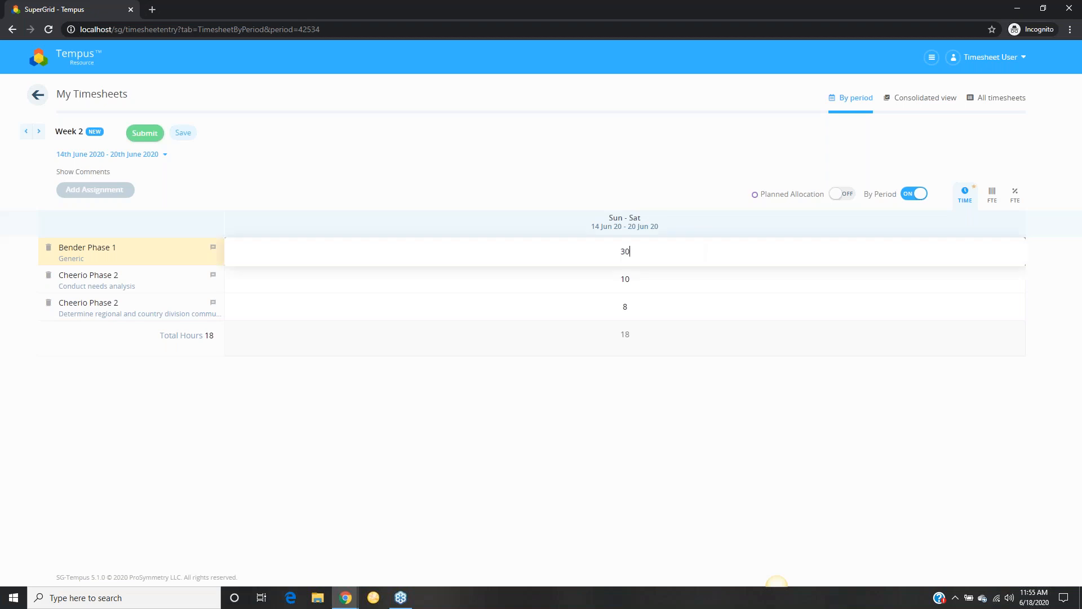
key(Return)
click(646, 180)
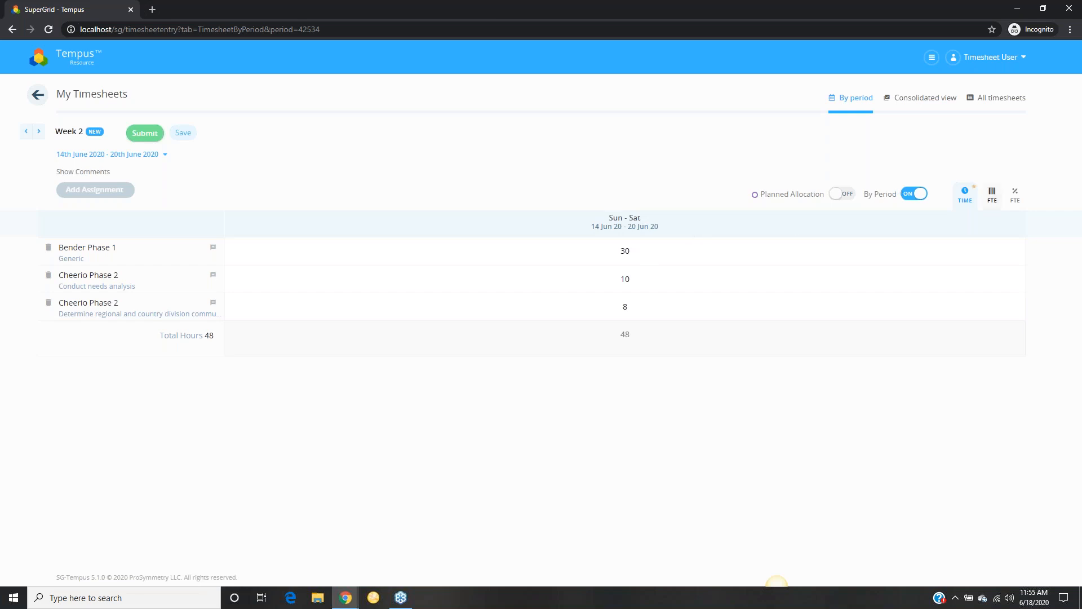
Return to the daily breakdown and check the Bender Phase 1 hours from Monday to Friday.
click(913, 195)
click(437, 243)
click(522, 248)
click(623, 253)
click(741, 258)
click(846, 260)
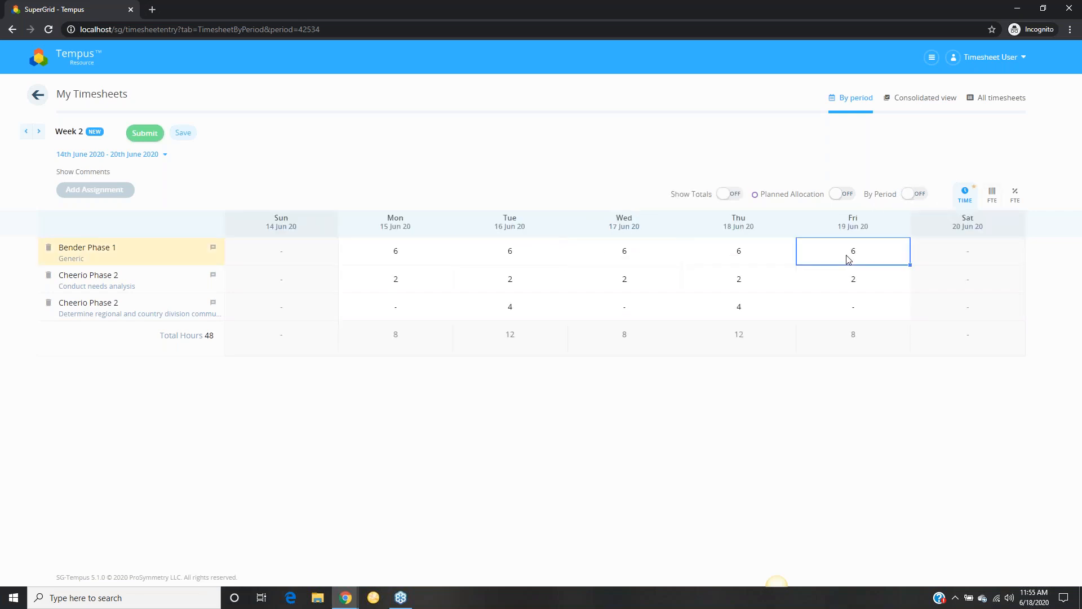
click(727, 164)
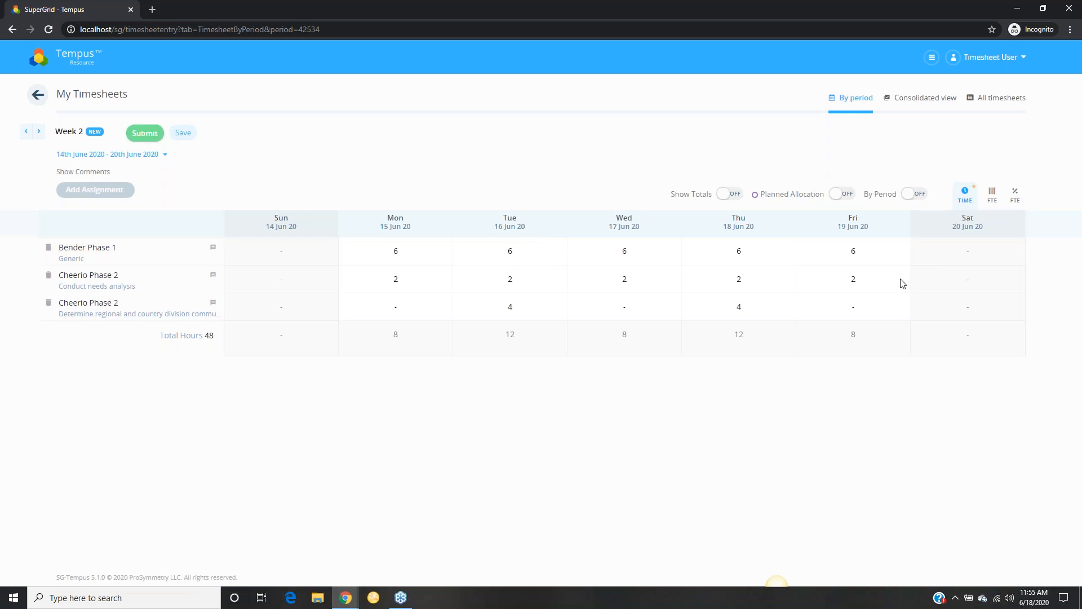
Compare the Bender Phase 1 hours with the planned allocation, and display the row totals instead.
click(842, 195)
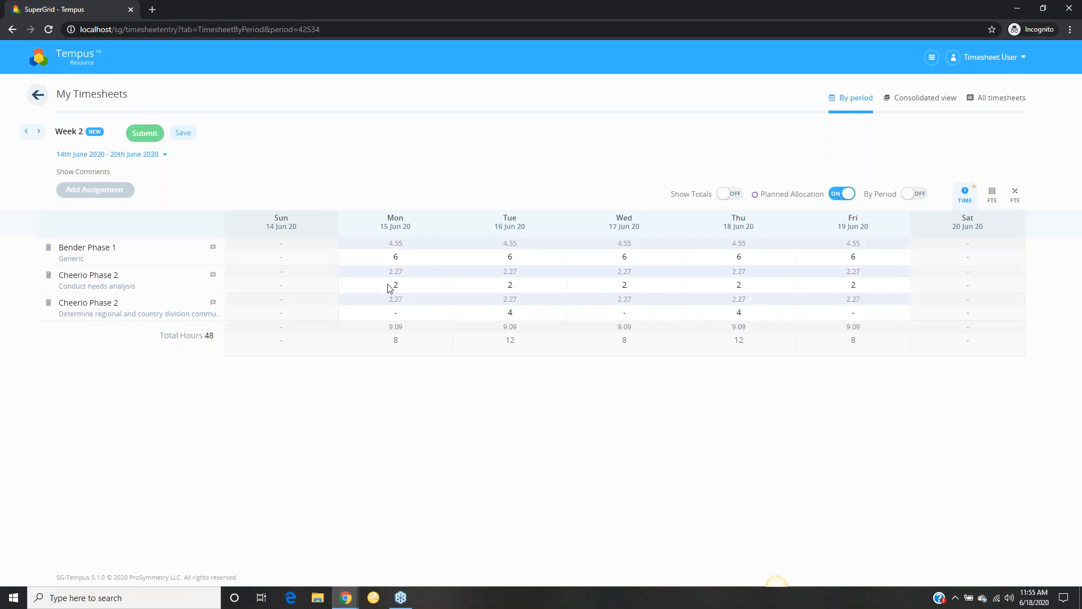
click(449, 257)
click(546, 261)
click(627, 262)
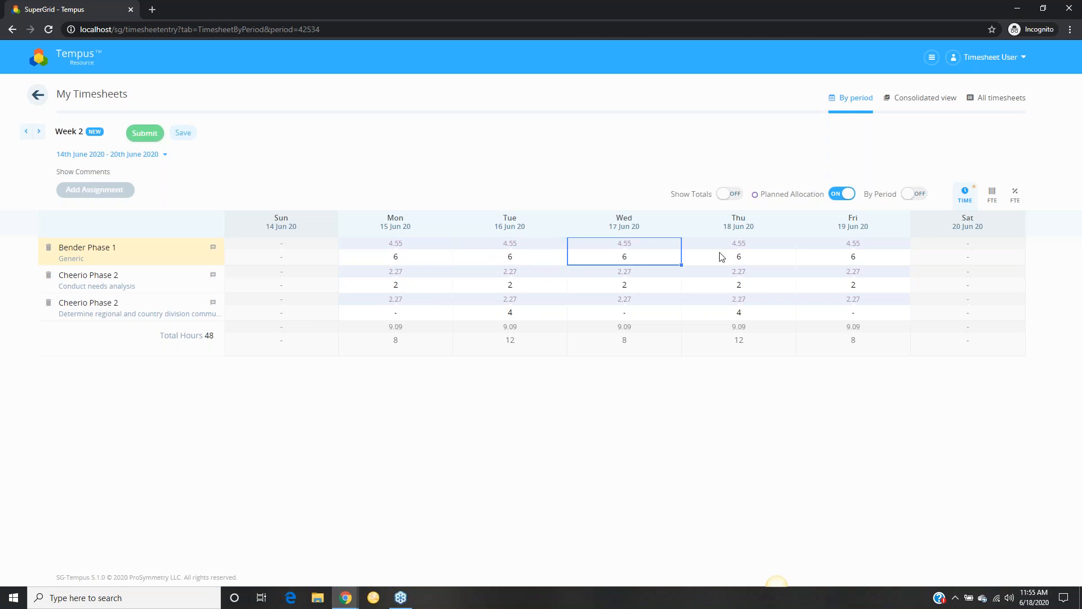
click(737, 255)
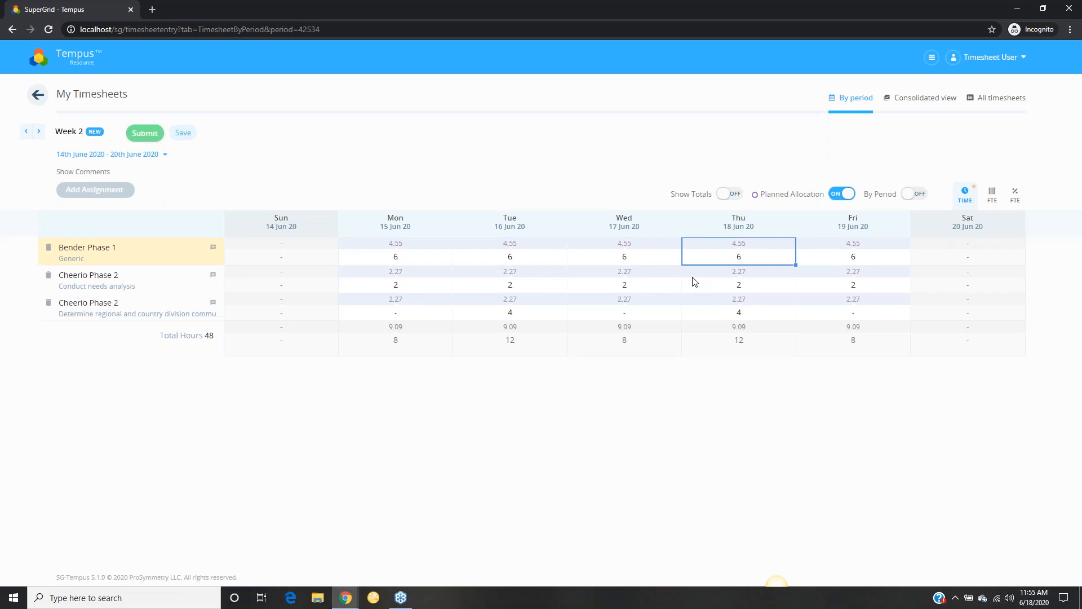
click(842, 193)
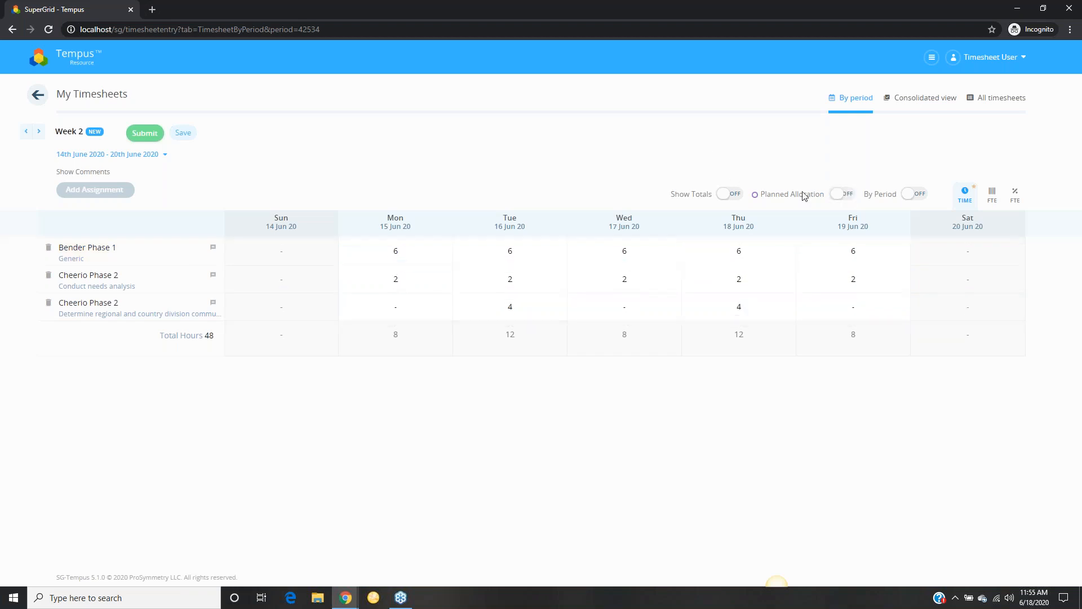
click(733, 194)
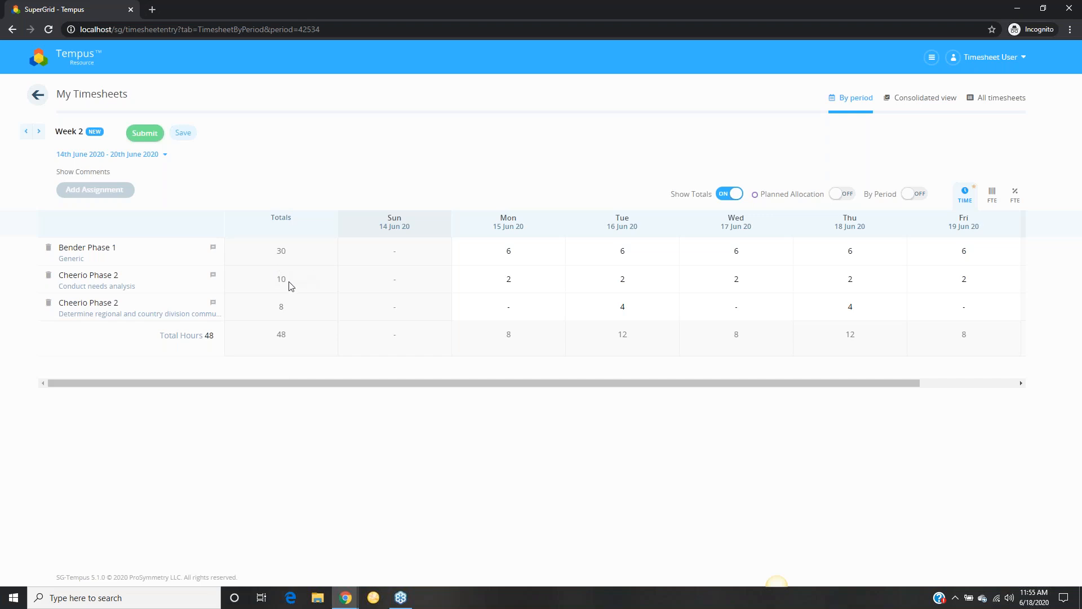
mouse_move(267, 387)
mouse_down()
mouse_move(466, 382)
mouse_move(266, 377)
mouse_up()
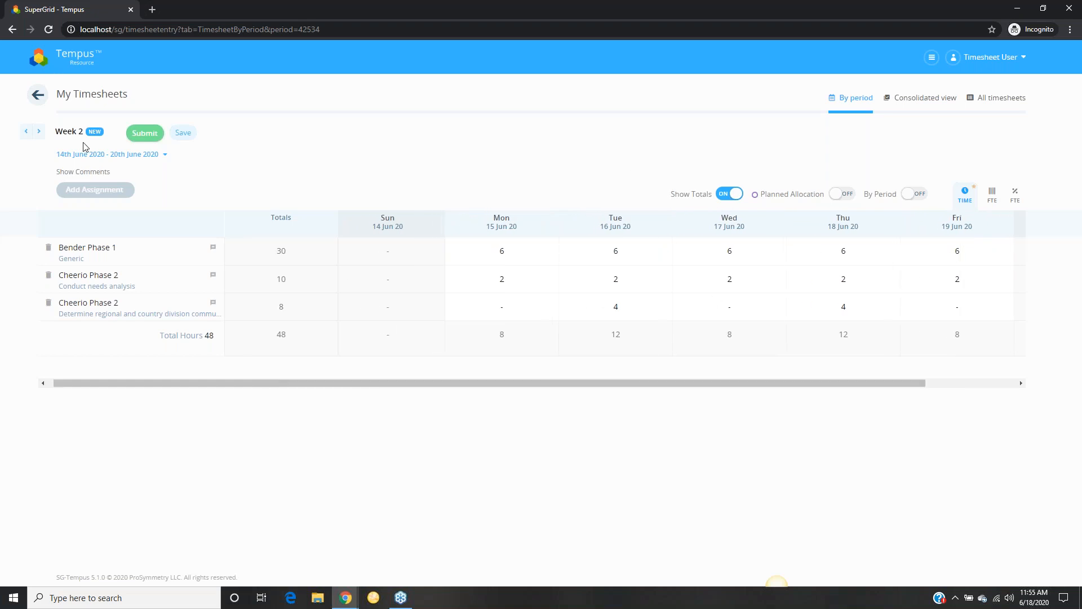
Add the comment "Worked Time additonal time on Tuesday 16 June" to the Week 2 timesheet.
click(82, 172)
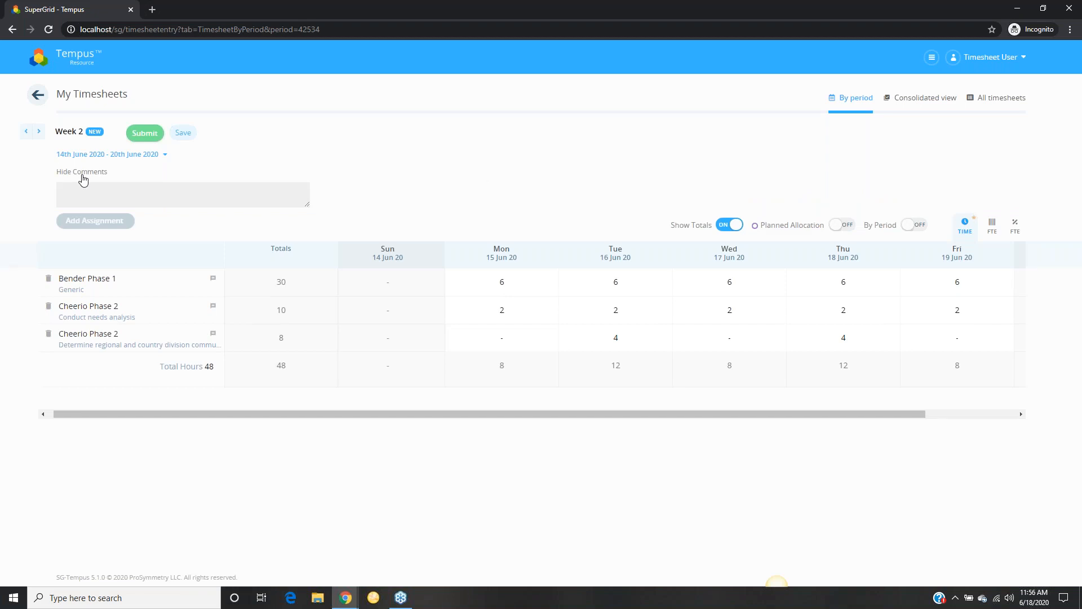
click(117, 187)
text(Comment 1)
key(BackSpace)
key(BackSpace)
key(BackSpace)
key(BackSpace)
key(BackSpace)
key(BackSpace)
key(BackSpace)
text(Worked Time on)
key(BackSpace)
text(additonal )
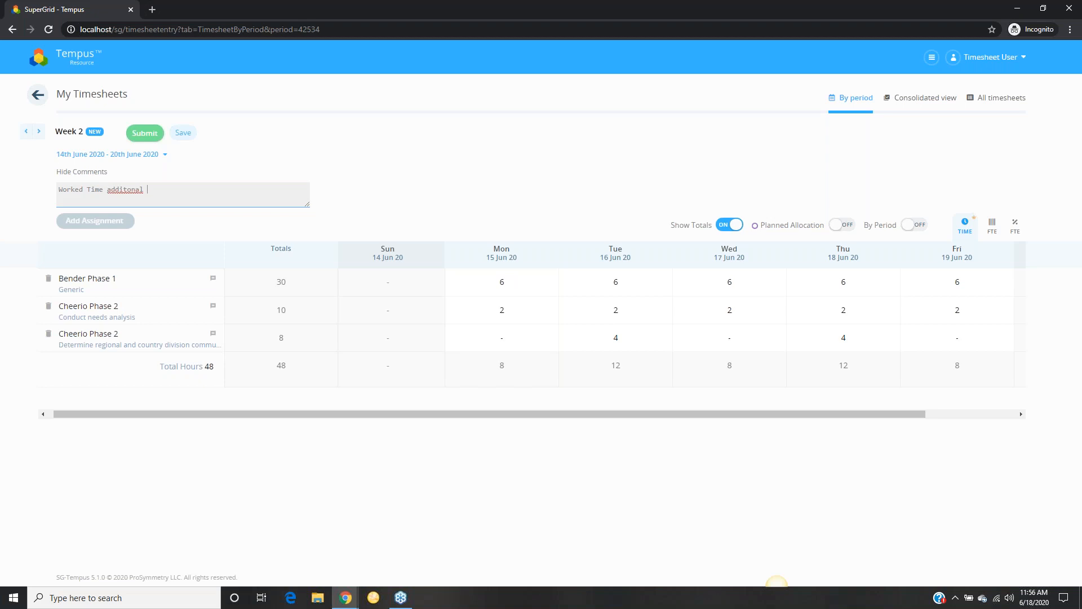
text(time on Tuesday 16 June)
click(364, 165)
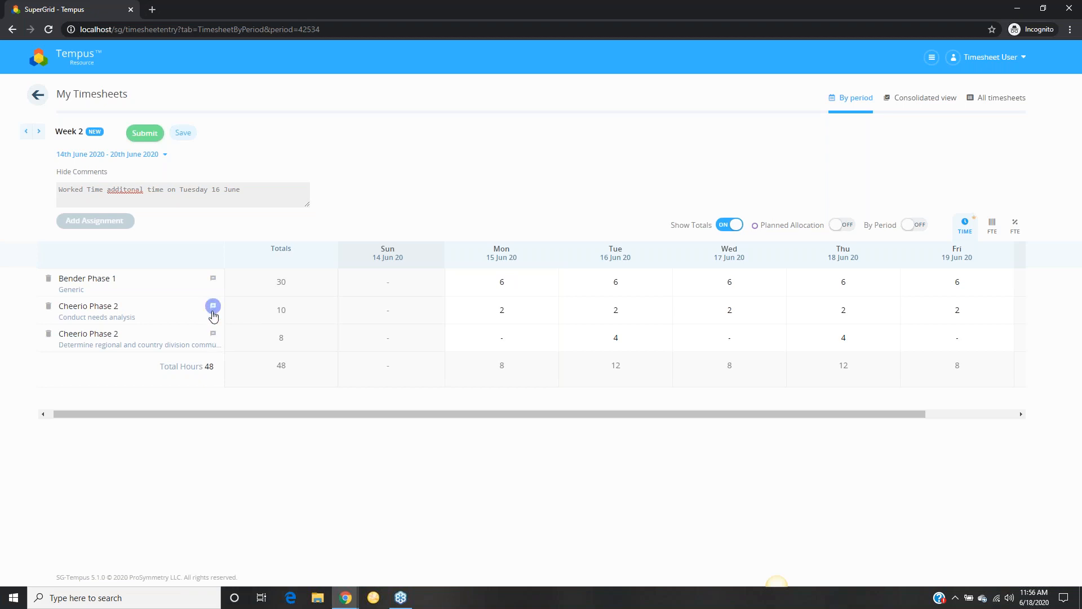
Add the note "Cheerio Phase 2" to the Conduct needs analysis assignment and save the Week 2 timesheet.
click(213, 306)
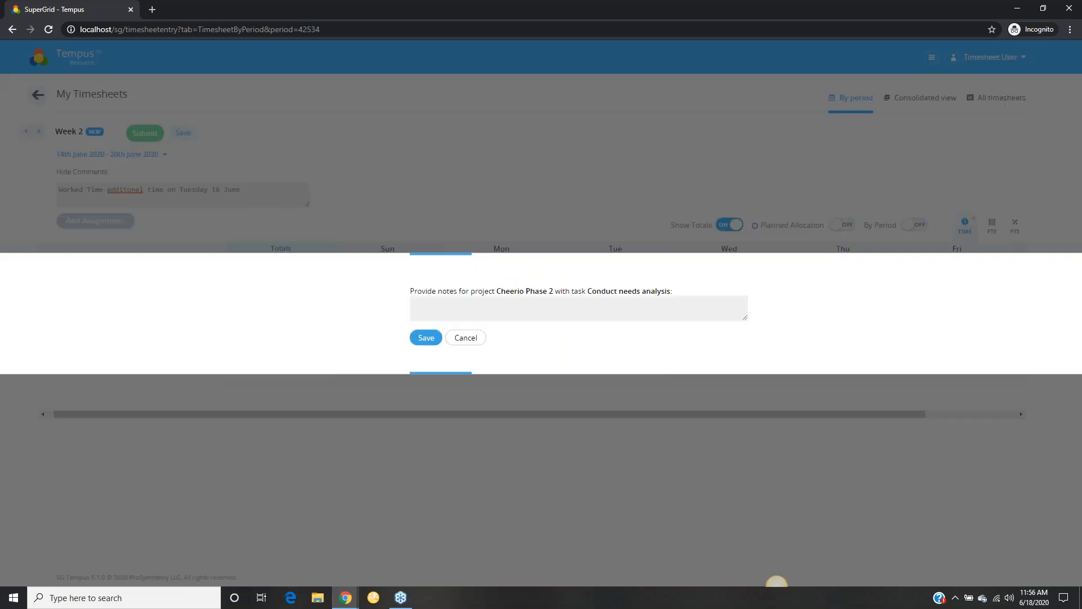
click(443, 311)
text(Cheer)
key(BackSpace)
text(erio Phase 2)
click(430, 340)
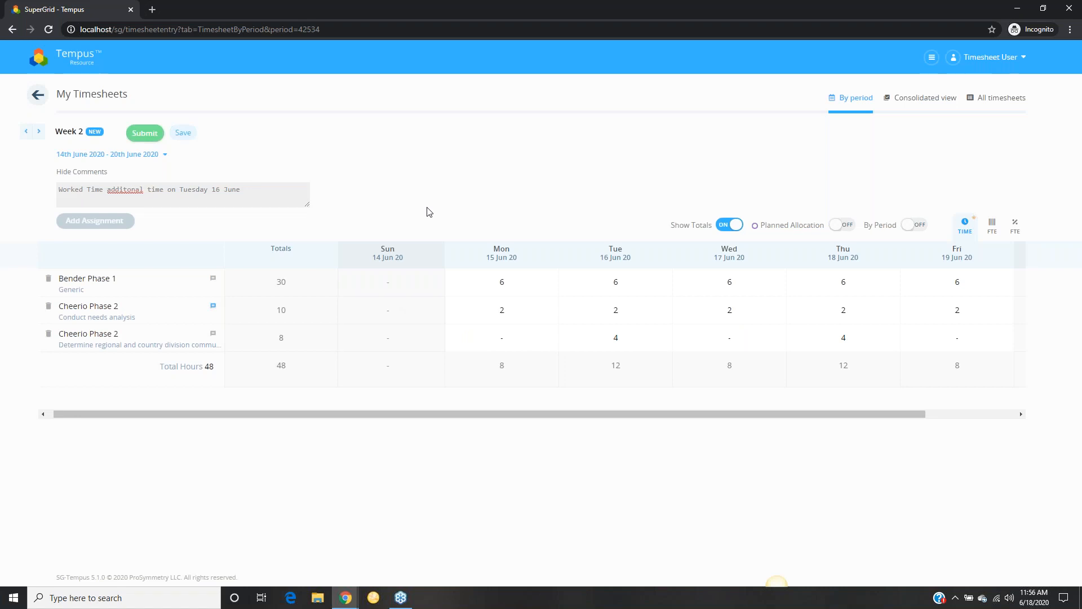
click(176, 137)
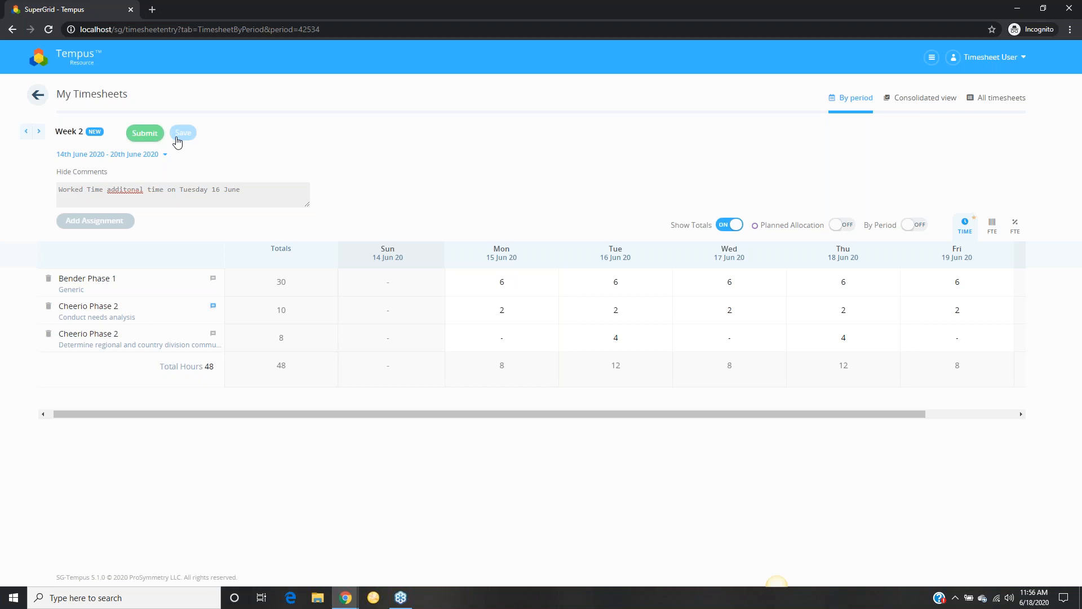
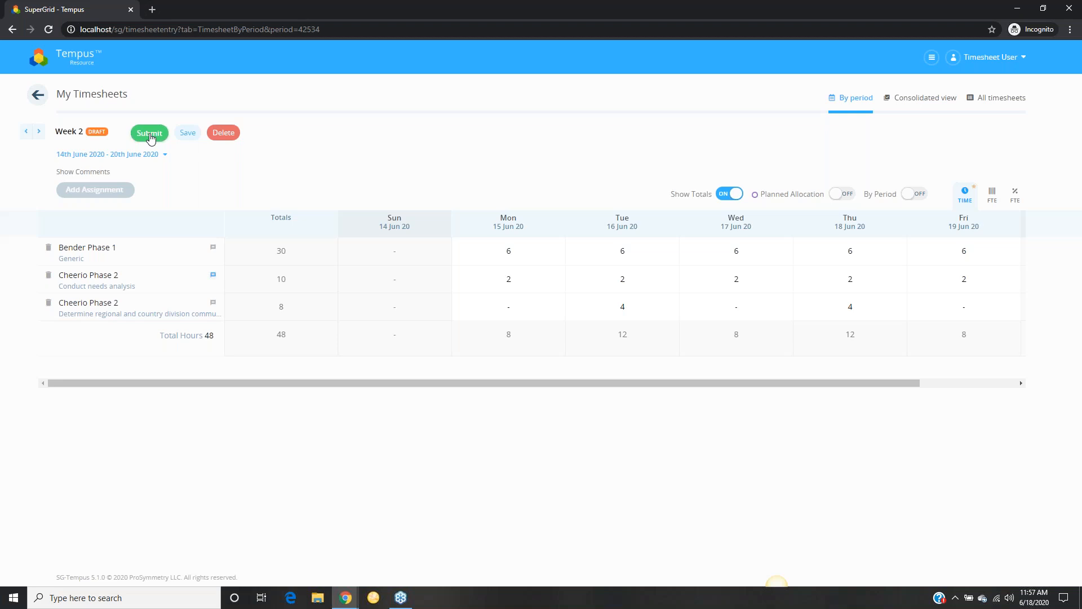
Submit the Week 2 timesheet for approval and look over its submitted hours.
click(150, 134)
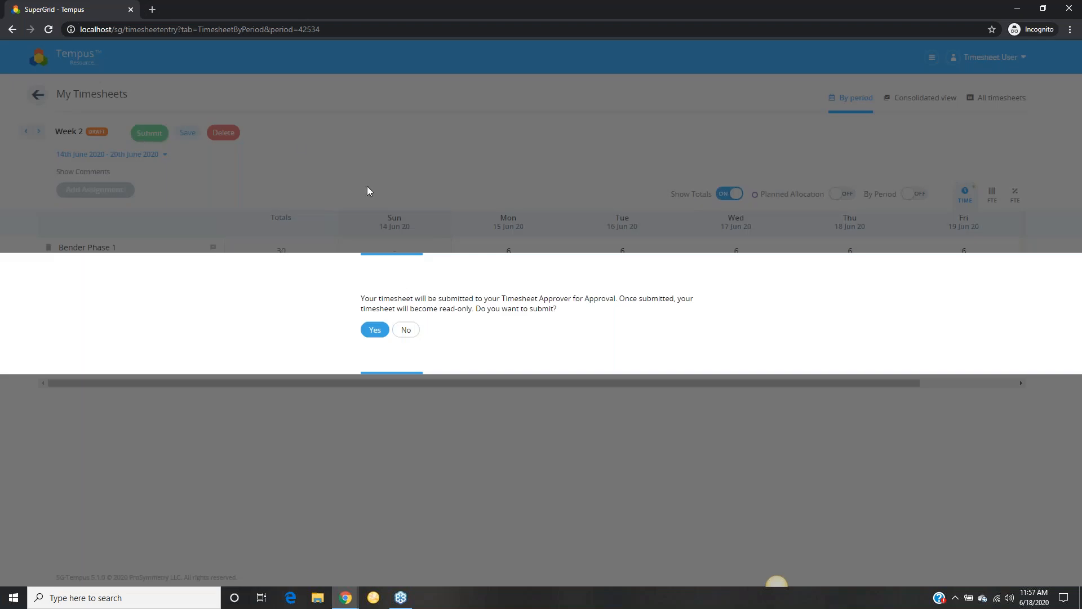
click(373, 331)
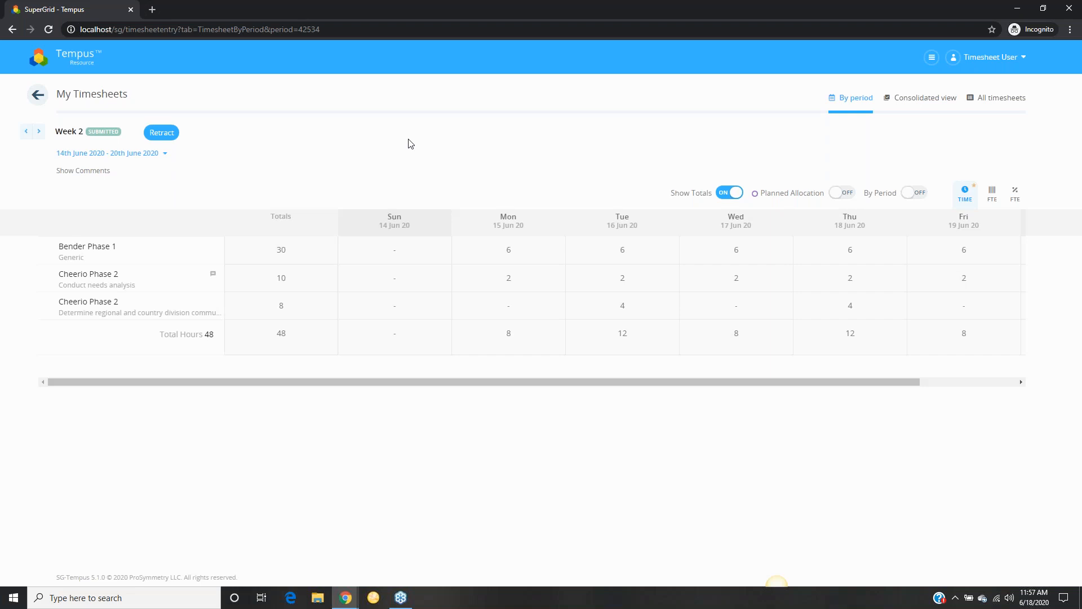
drag(269, 381, 370, 382)
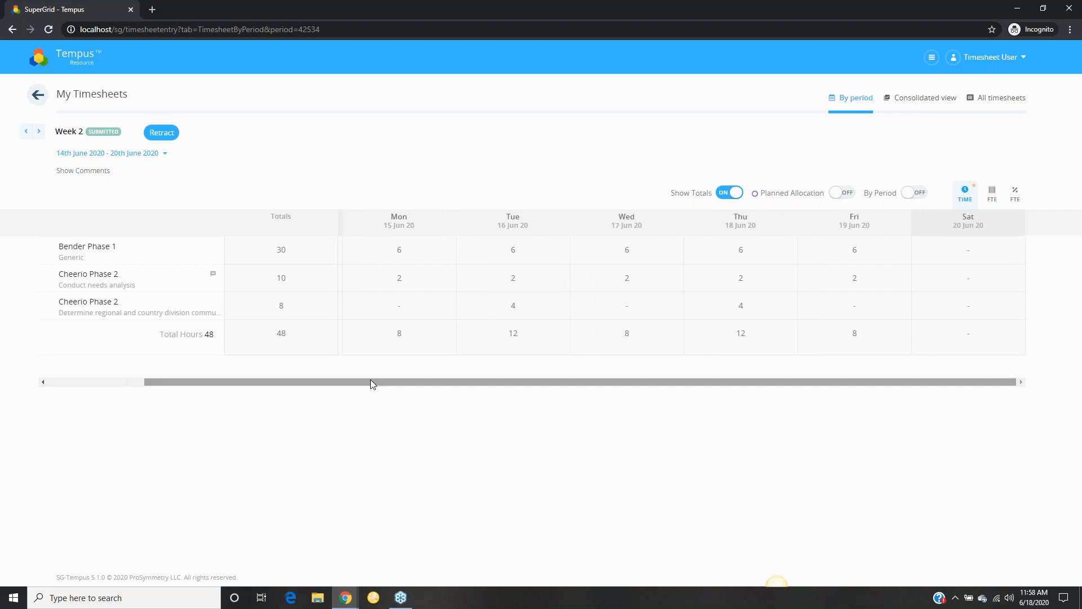
Retract the Week 2 timesheet and enter 2 hours on Monday, Wednesday and Friday for the second Cheerio Phase 2 task.
click(163, 135)
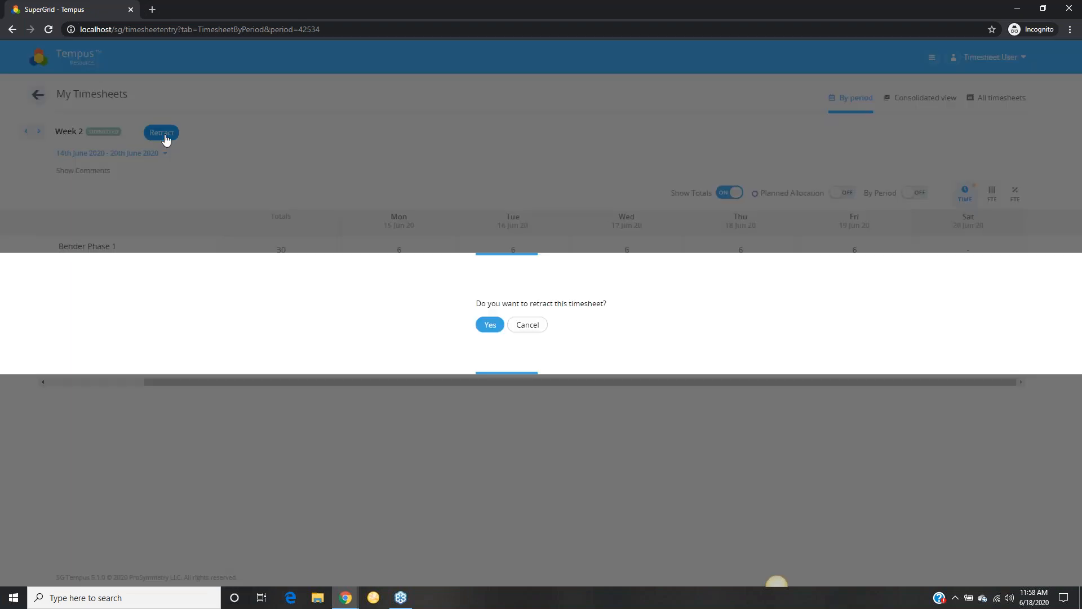
click(486, 327)
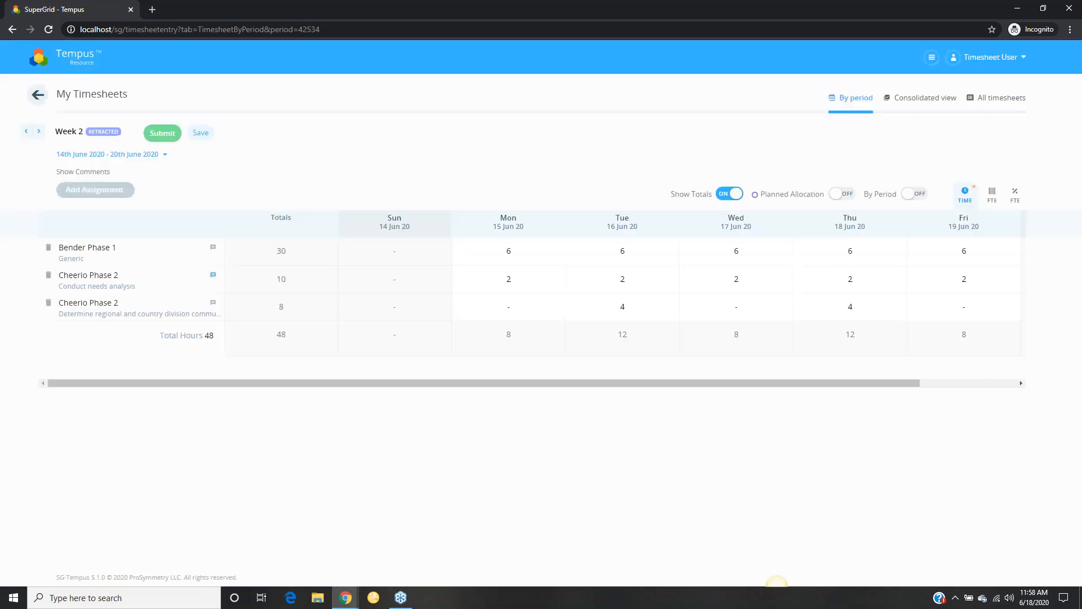
click(503, 318)
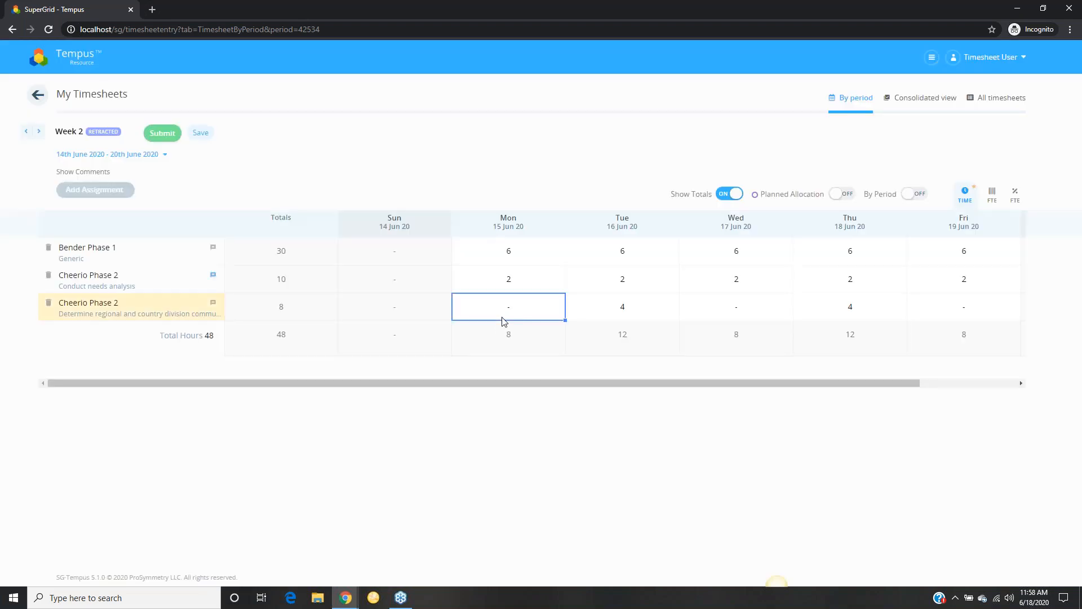
text(2)
key(Tab)
key(Tab)
text(2)
key(Tab)
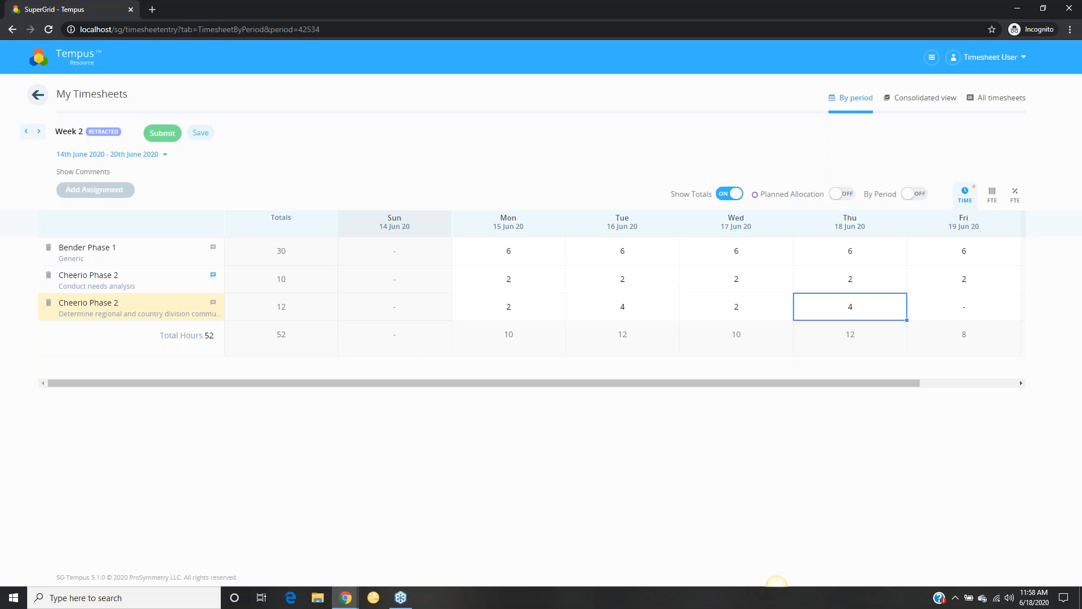
key(Tab)
text(2)
key(Tab)
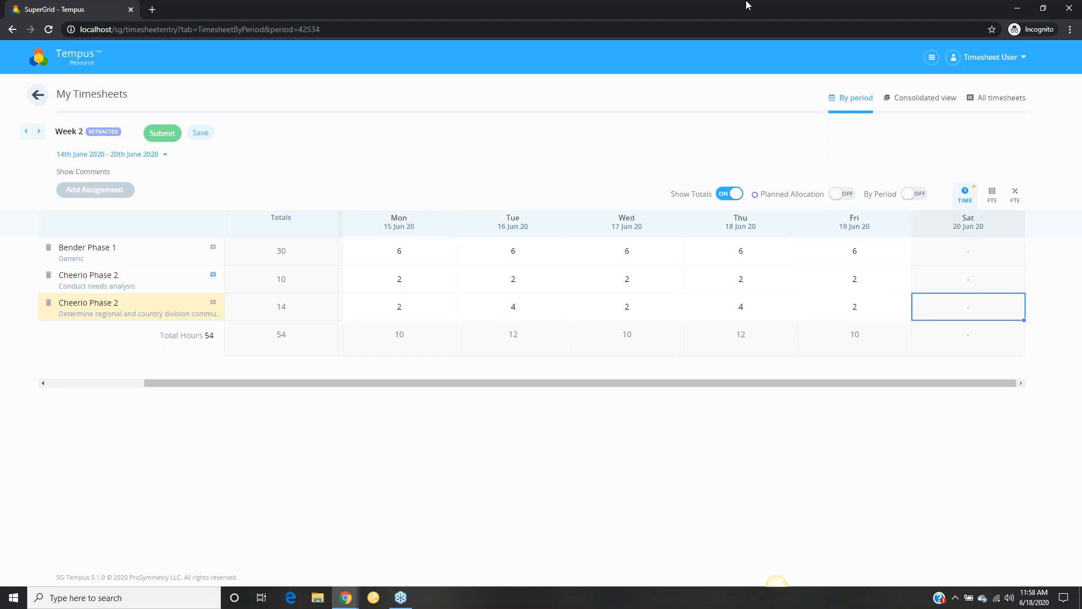
click(358, 144)
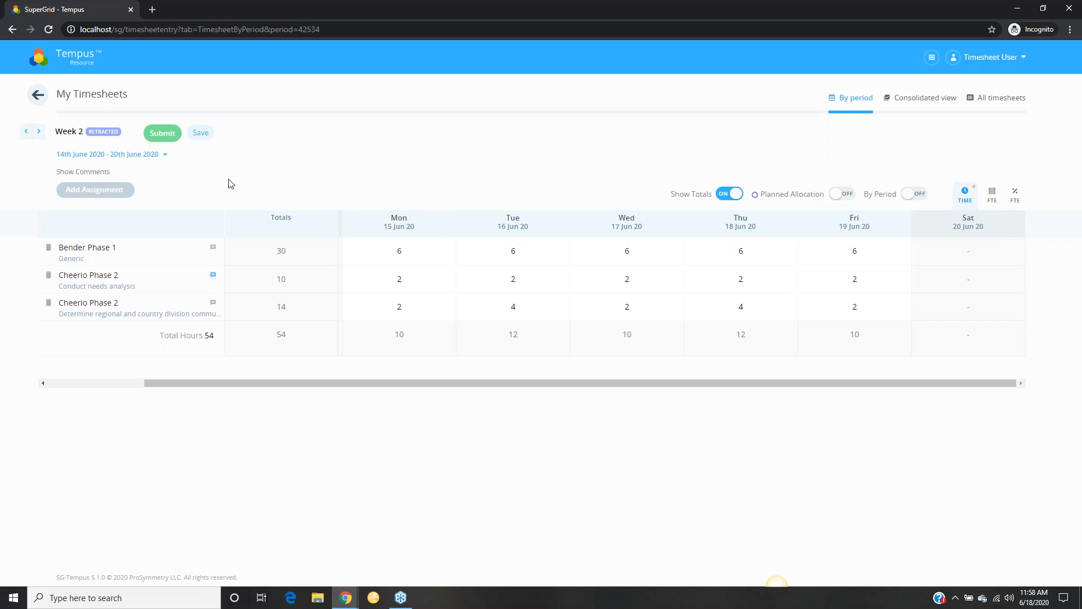
Resubmit the corrected Week 2 timesheet to the timesheet approver.
click(163, 134)
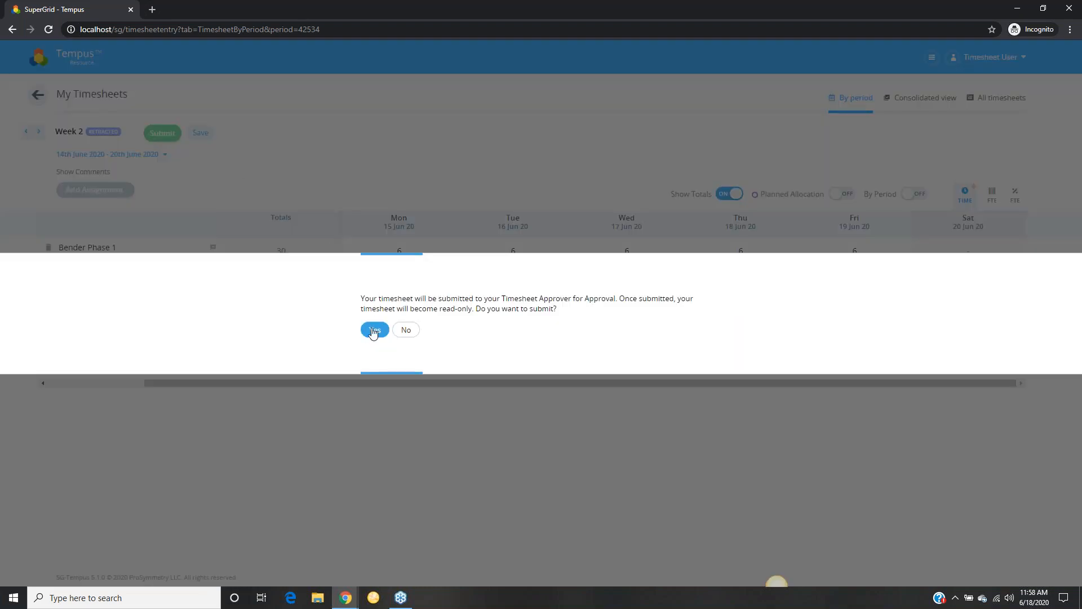
click(374, 330)
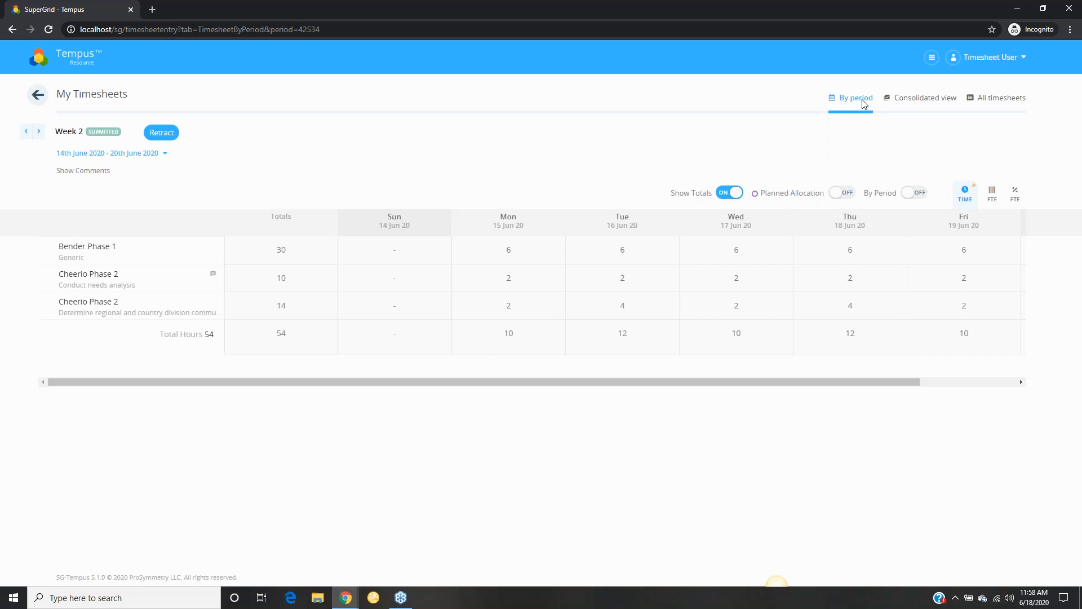
In the consolidated view, enter Week 3 hours: 10 for Bender Phase 1, 20 for Conduct needs analysis and 10 for the other Cheerio Phase 2 task.
click(914, 102)
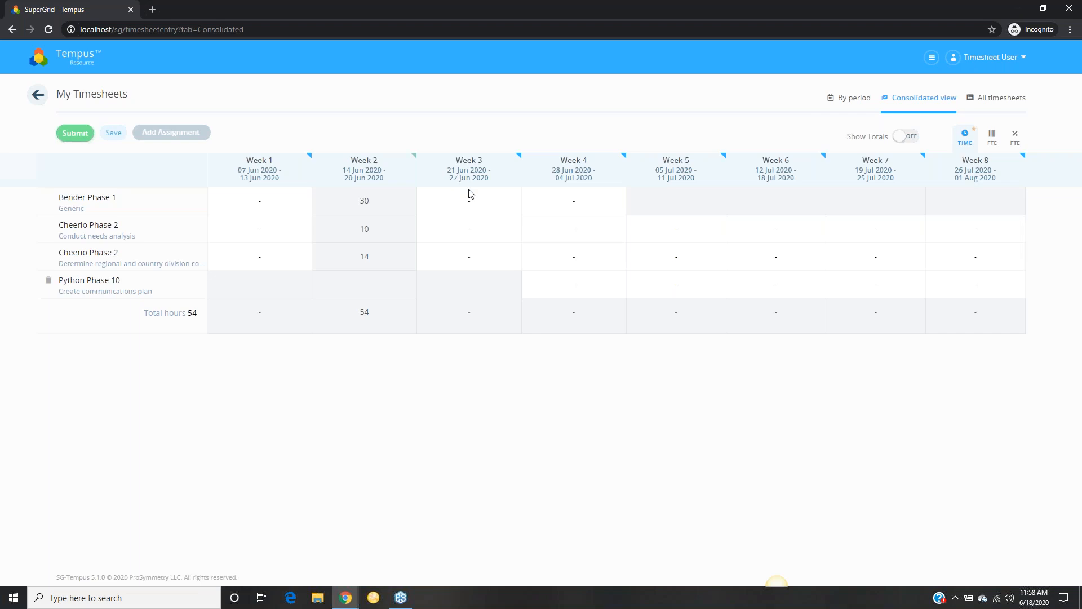
click(449, 199)
text(50)
key(Return)
key(Up)
text(10)
key(Return)
text(20)
key(Tab)
key(Left)
key(Down)
text(10)
key(Tab)
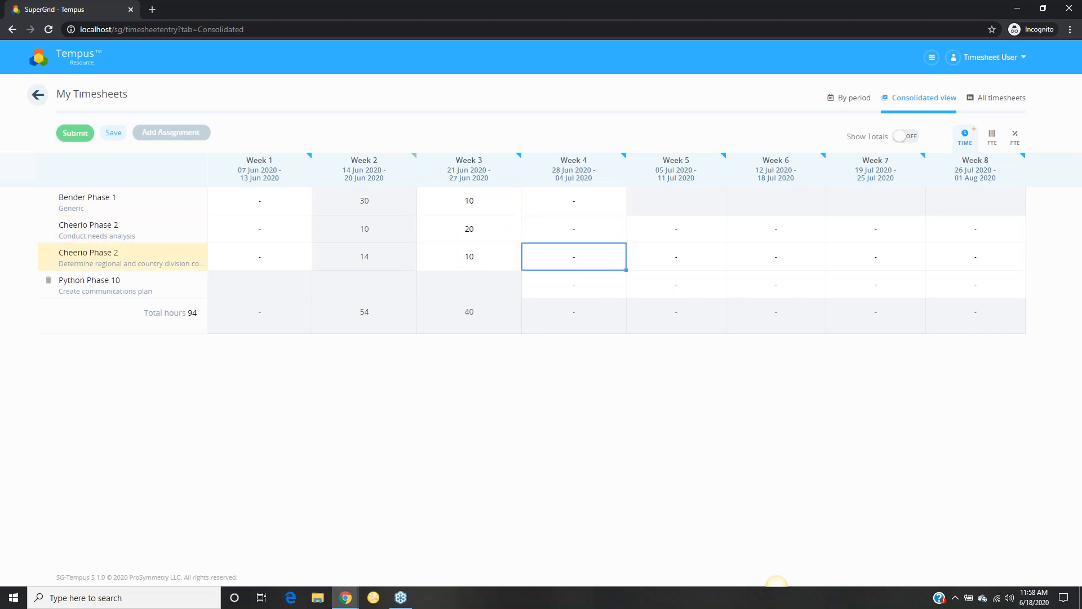
Open the Week 3 timesheet from the list of all timesheets.
click(998, 98)
click(448, 325)
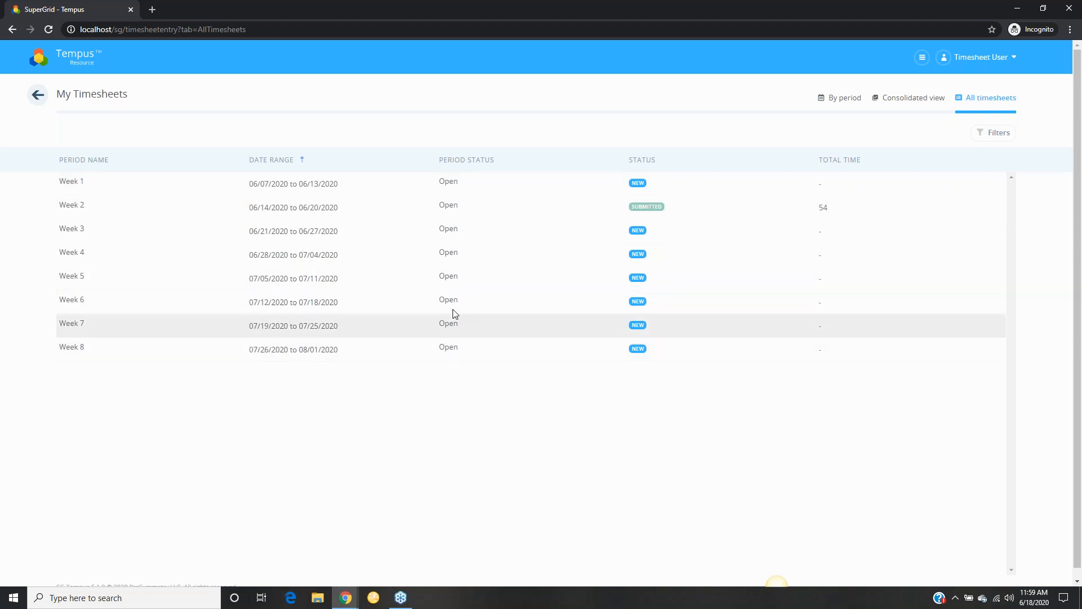
click(457, 227)
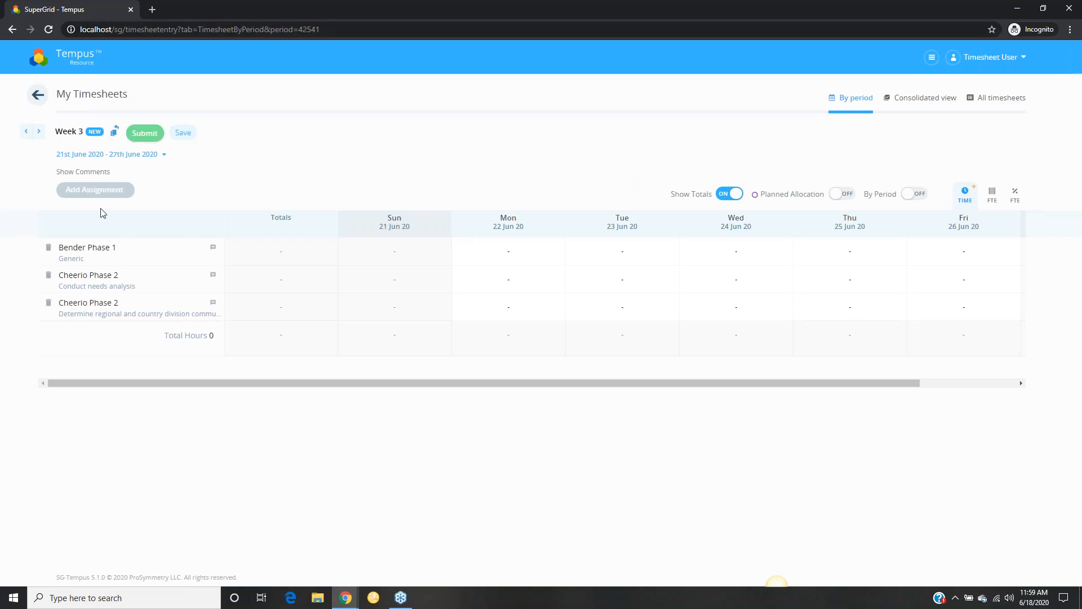
Copy the hours from the previous timesheet into Week 3 and save it as a draft.
click(116, 134)
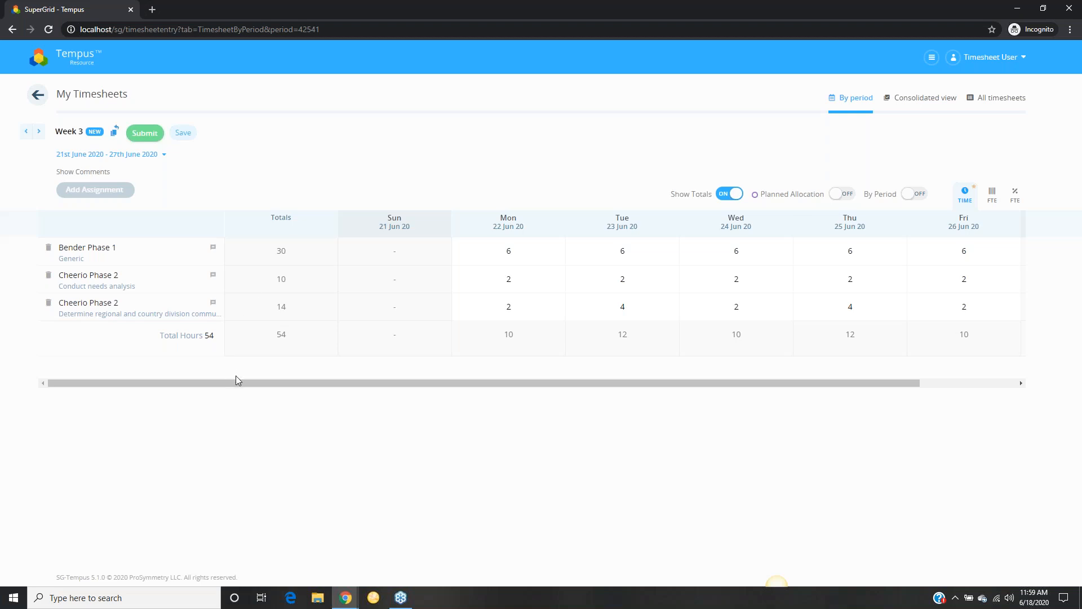
drag(244, 382, 196, 355)
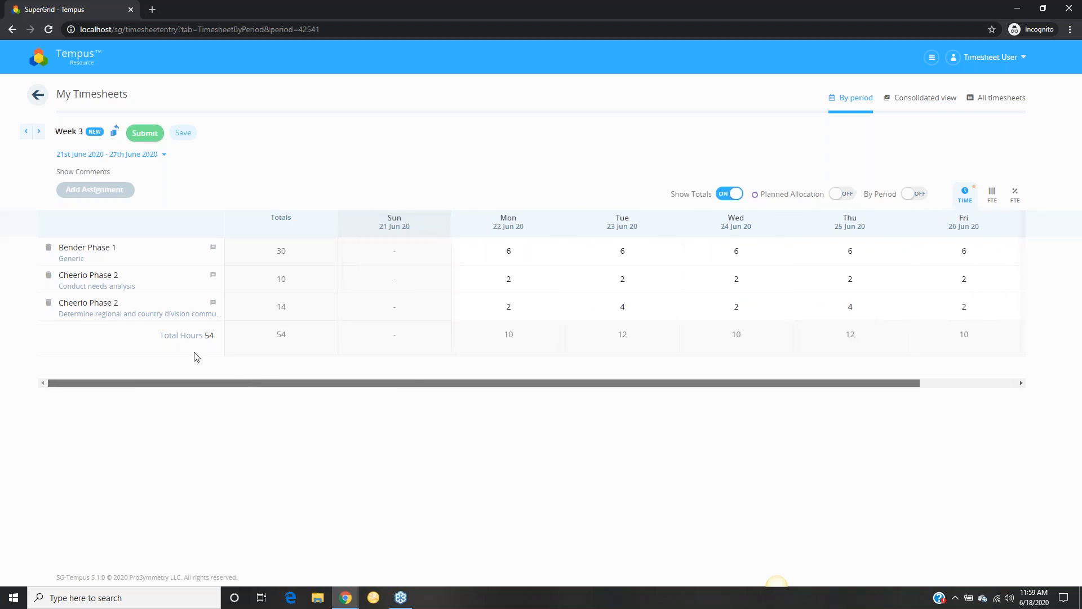
click(186, 132)
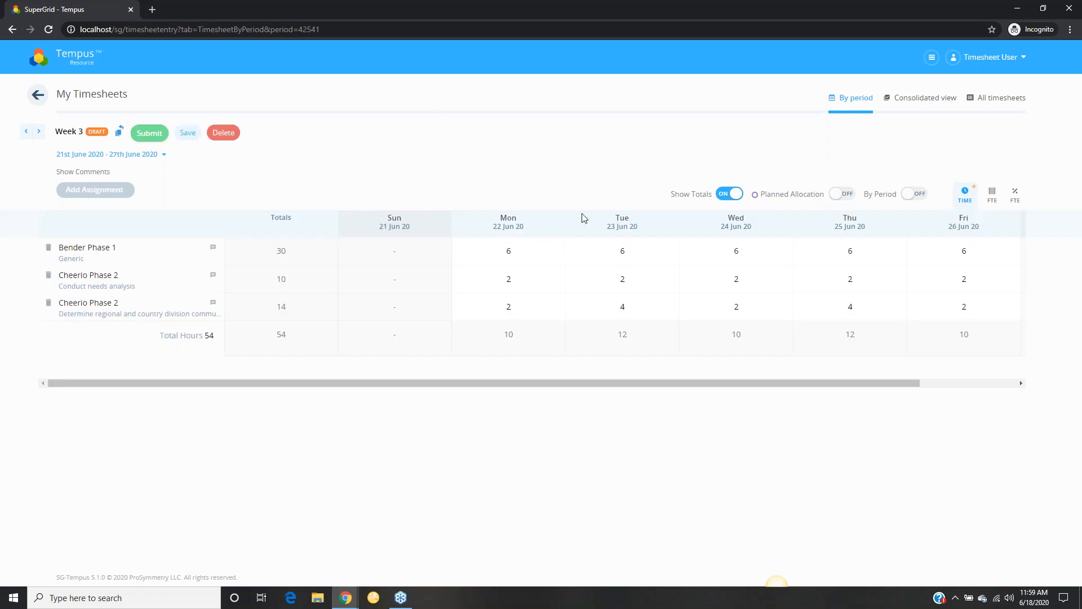
Switch to the Administrator's browser window, reload the page and open Timesheet Management.
click(89, 69)
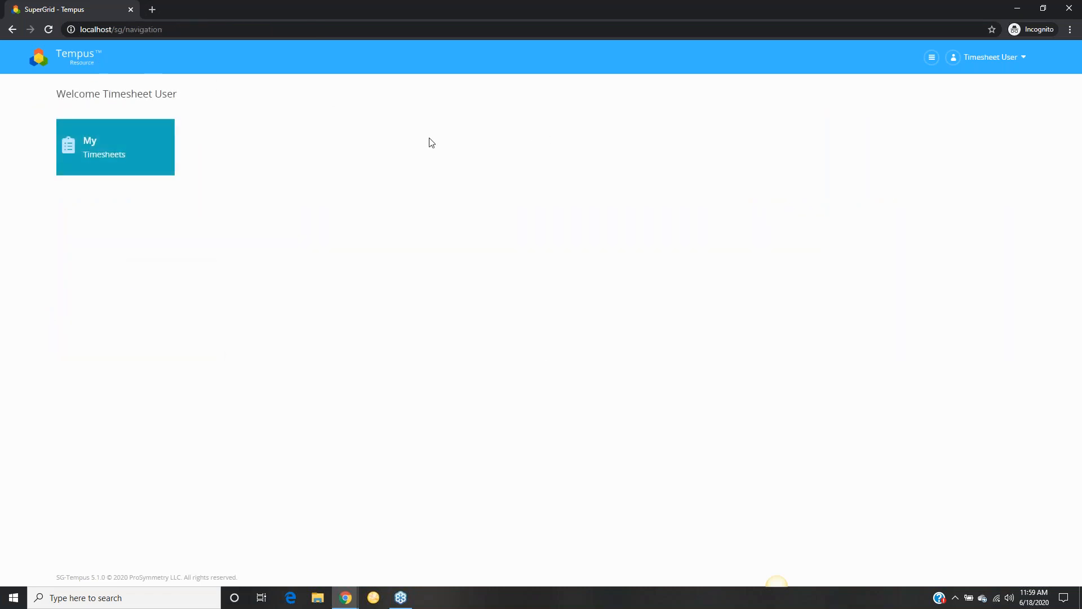
mouse_move(347, 594)
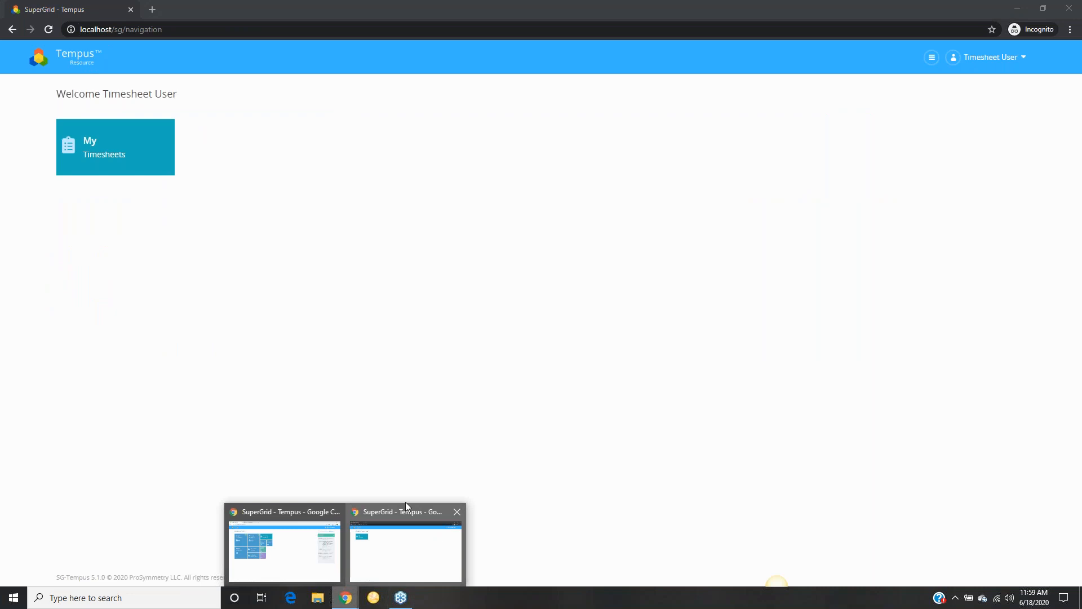
click(292, 542)
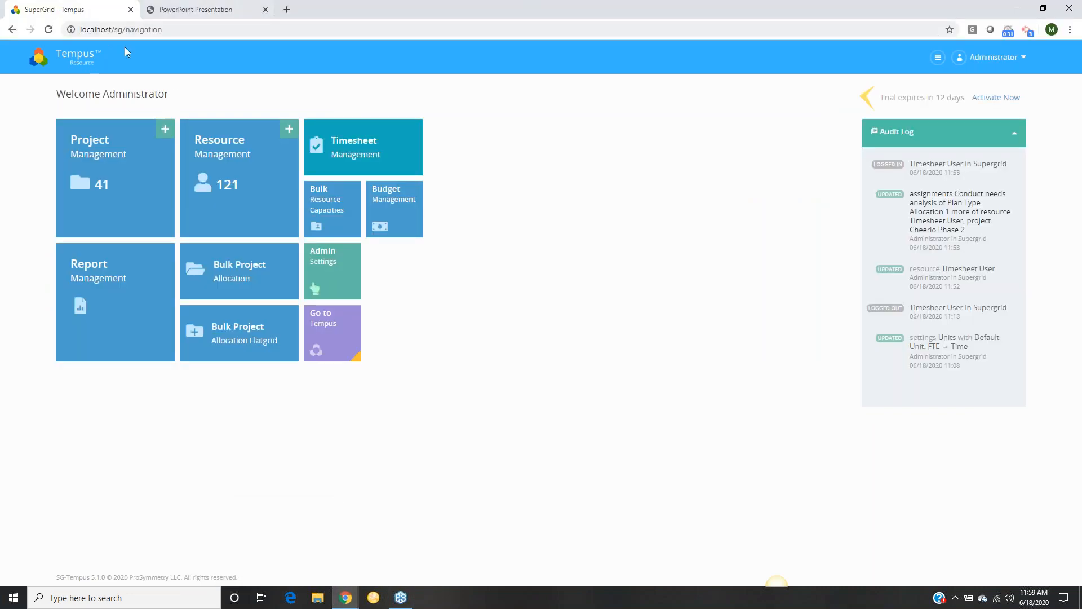
click(49, 29)
click(316, 145)
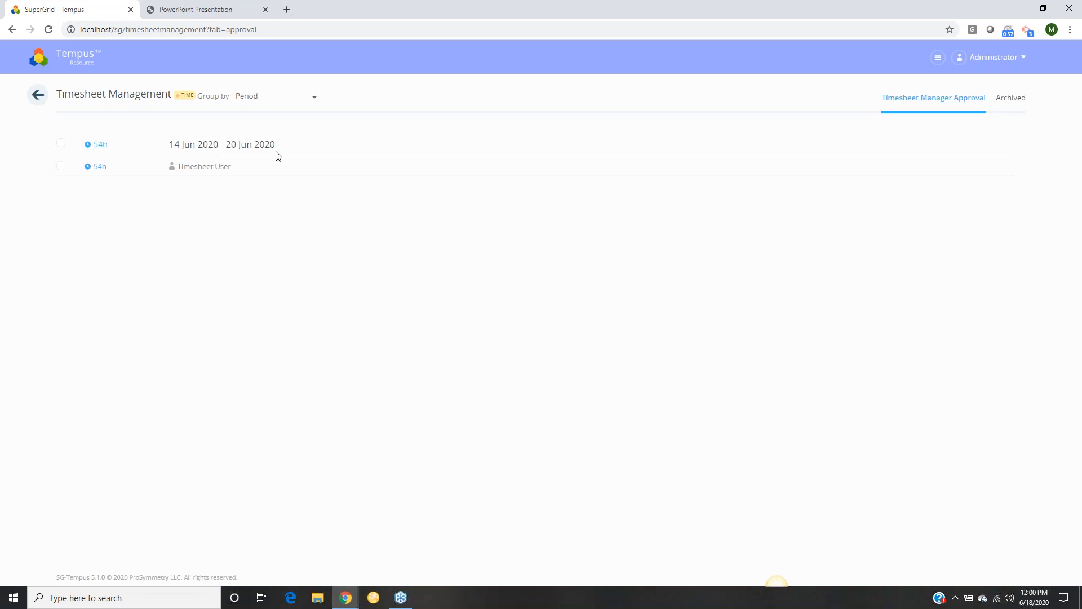
Group the timesheets awaiting approval by resource and open the one for 14 Jun 2020 - 20 Jun 2020.
click(285, 97)
click(267, 135)
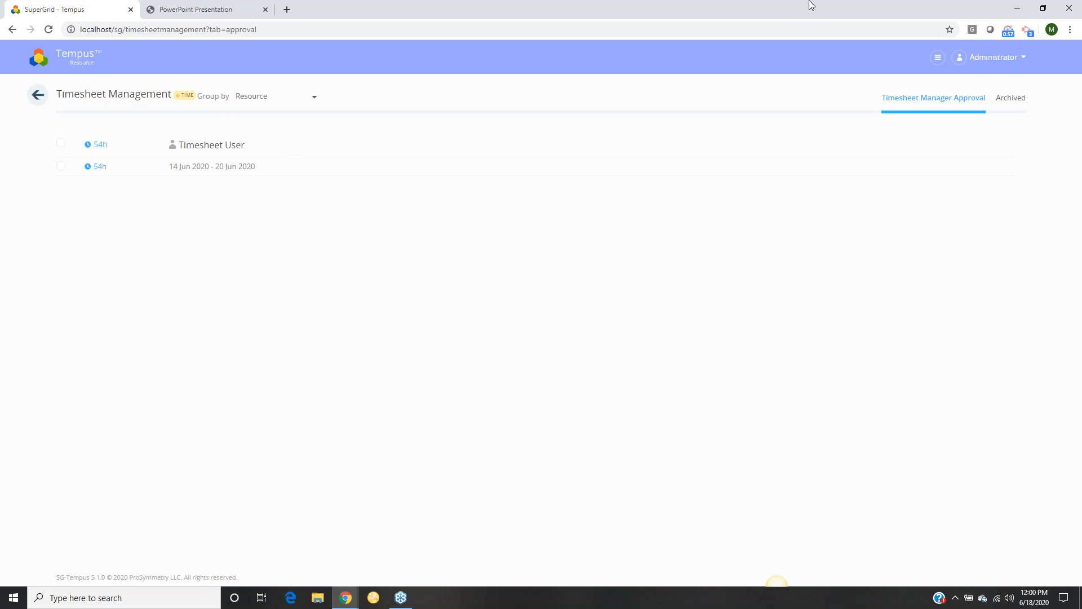
click(207, 169)
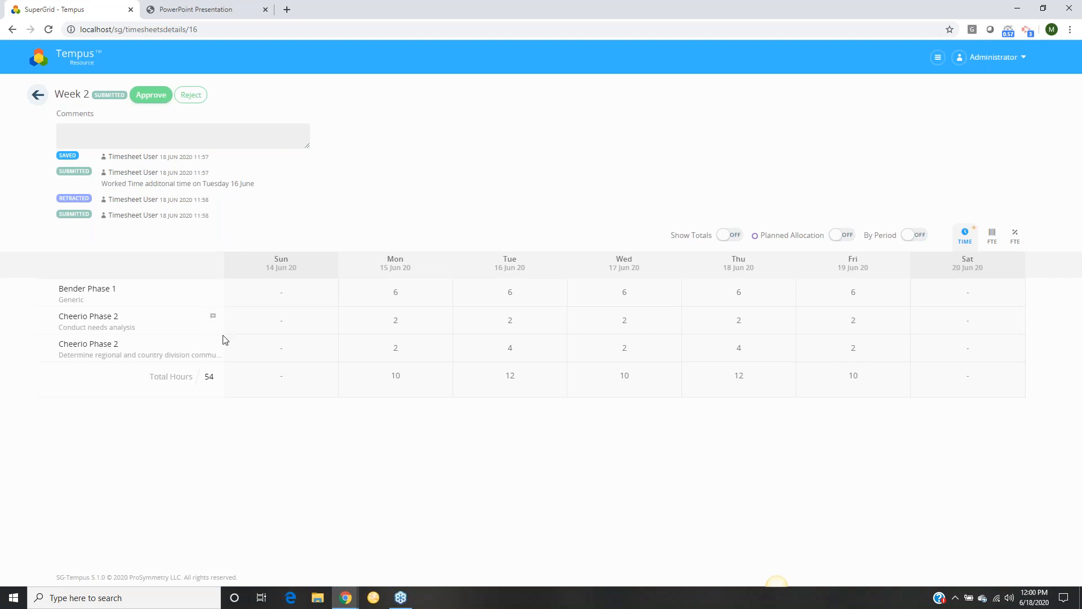
Review the Conduct needs analysis note and the planned allocation, period and totals views of the submitted Week 2 timesheet.
click(213, 318)
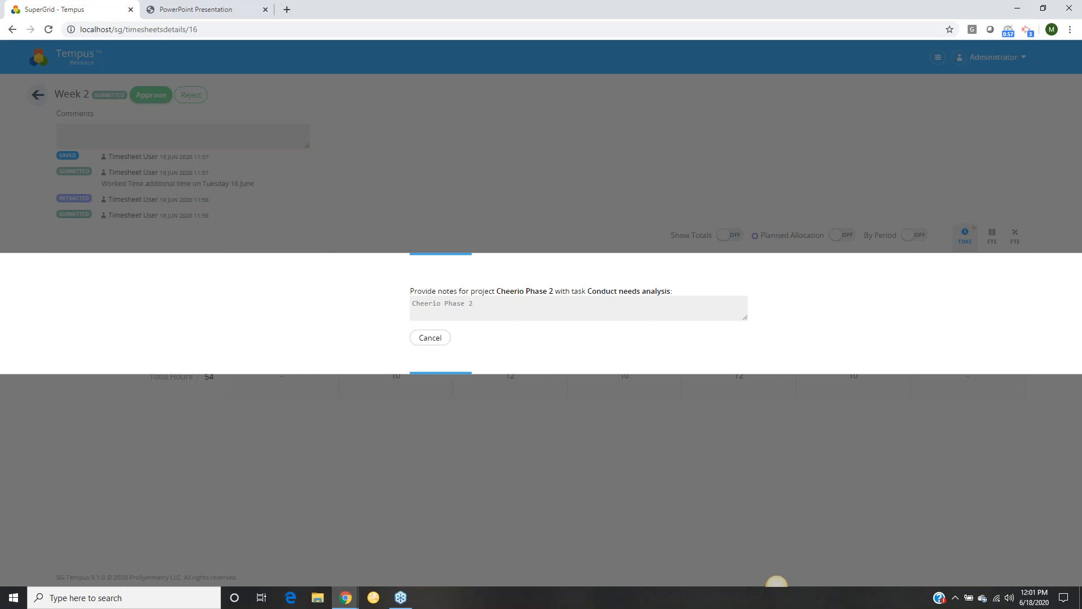
click(421, 342)
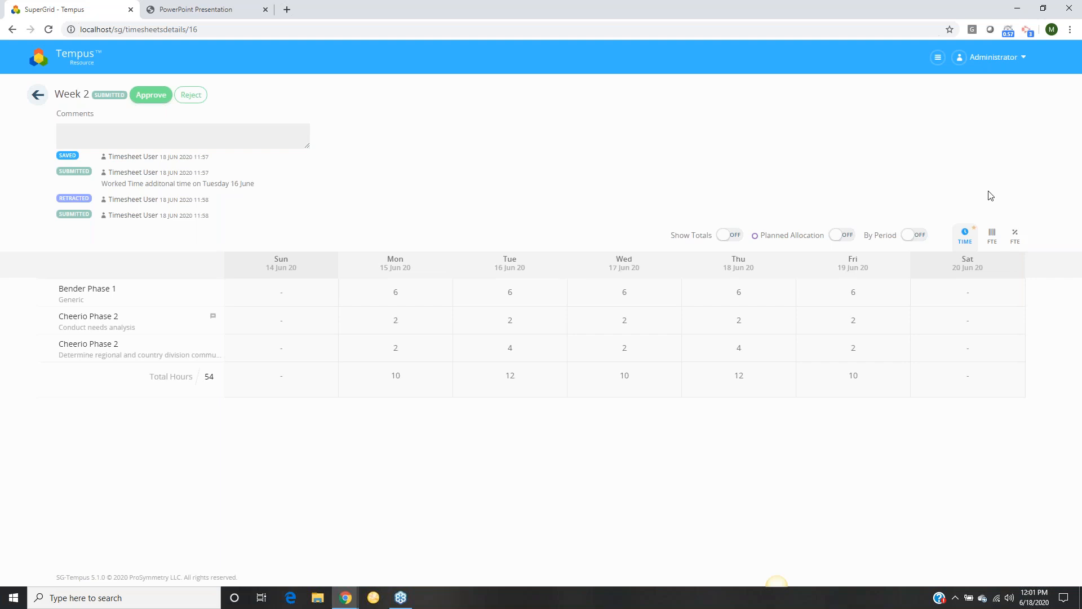
click(833, 236)
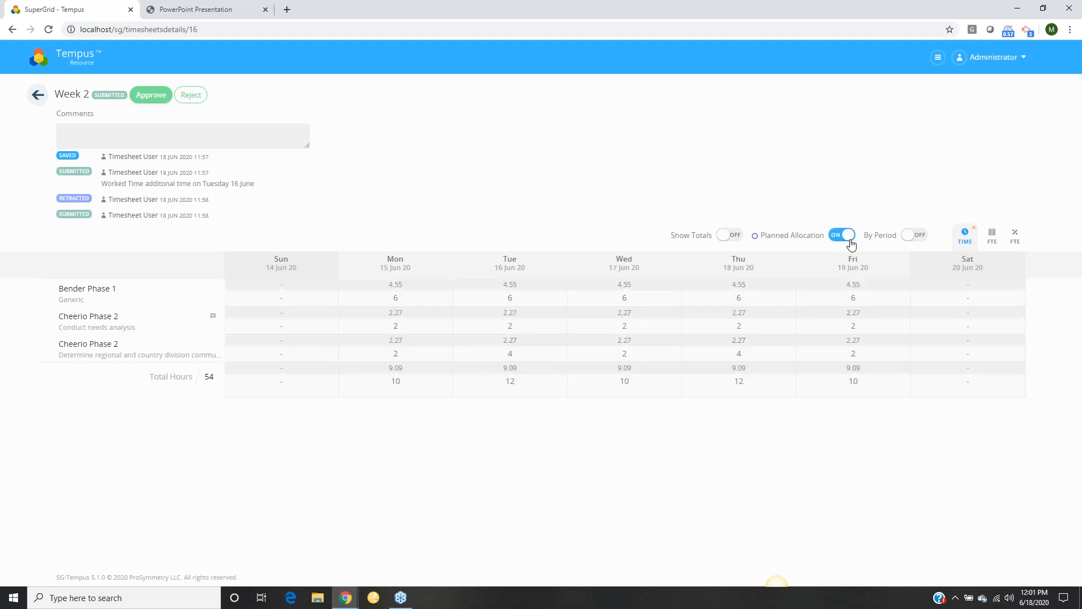
click(906, 237)
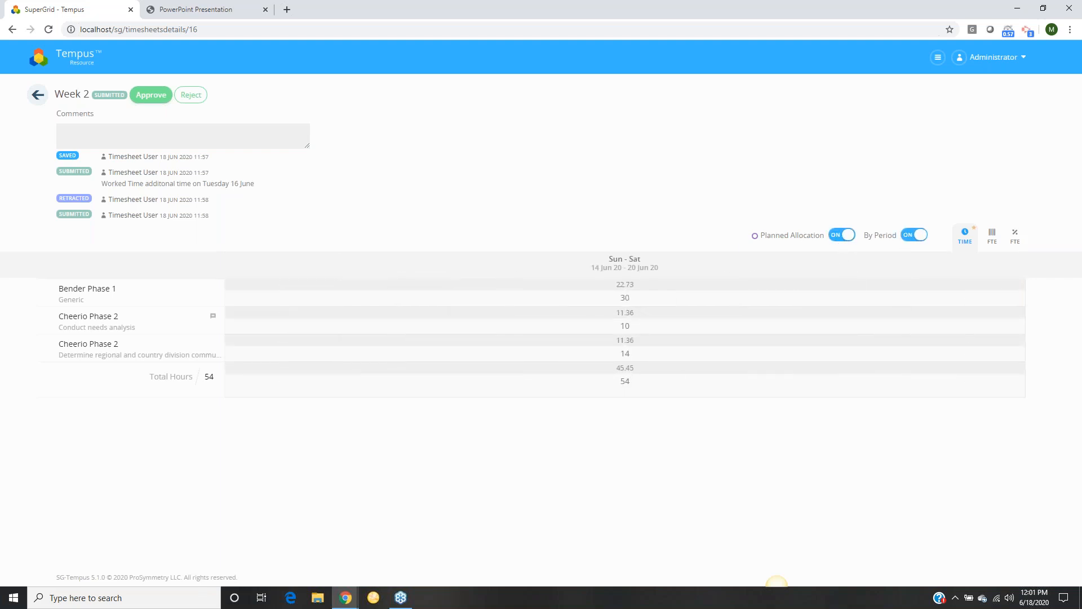
click(913, 235)
click(732, 236)
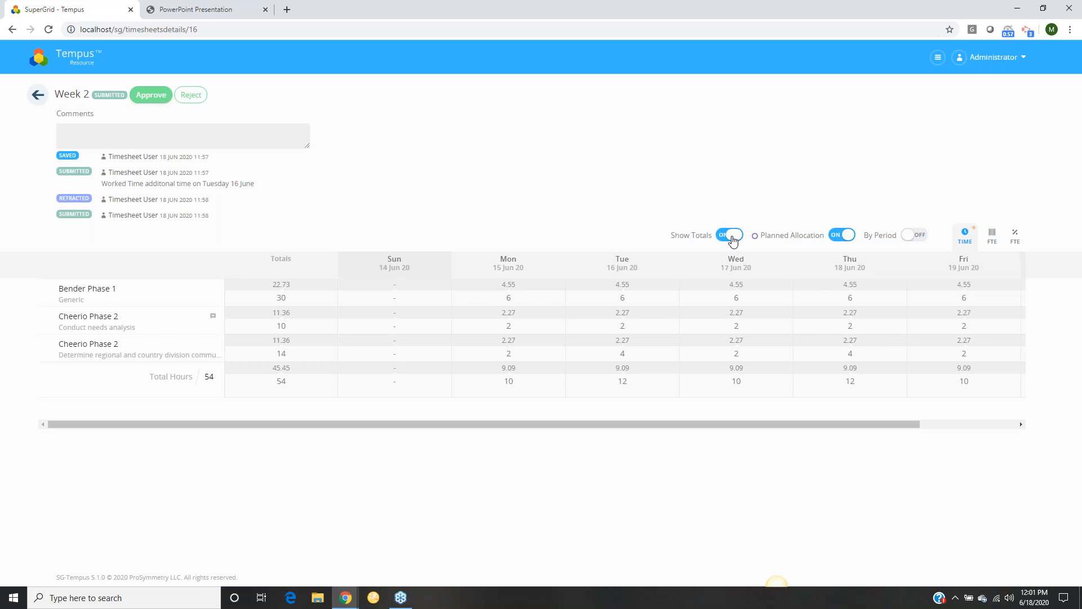
click(731, 237)
click(842, 235)
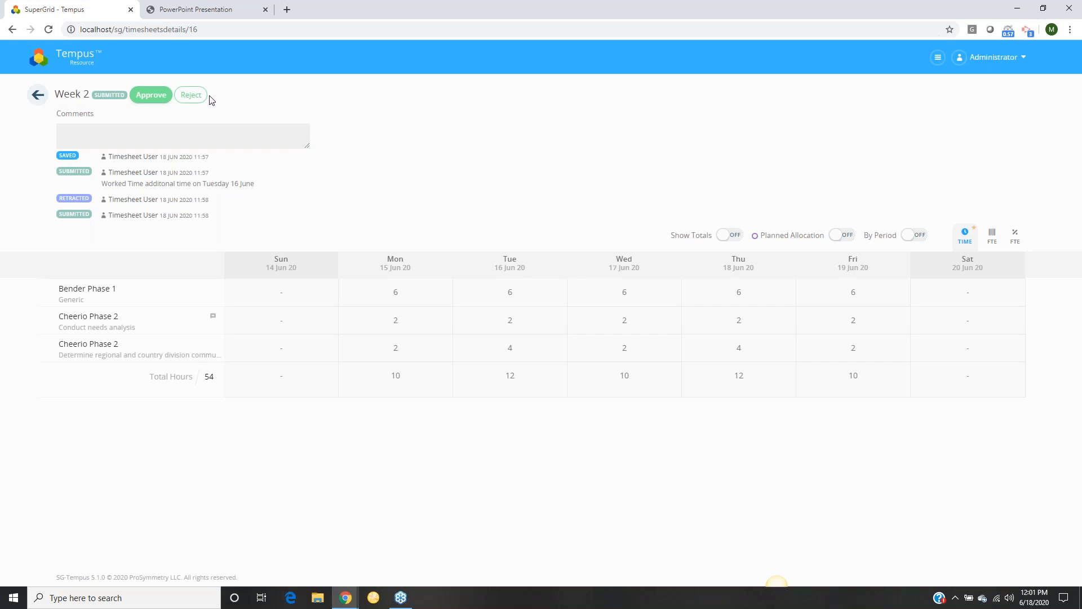
Approve the Week 2 timesheet with the comment "Looks Good, Thank You".
click(198, 141)
text(Looks Good, Thank You)
click(148, 96)
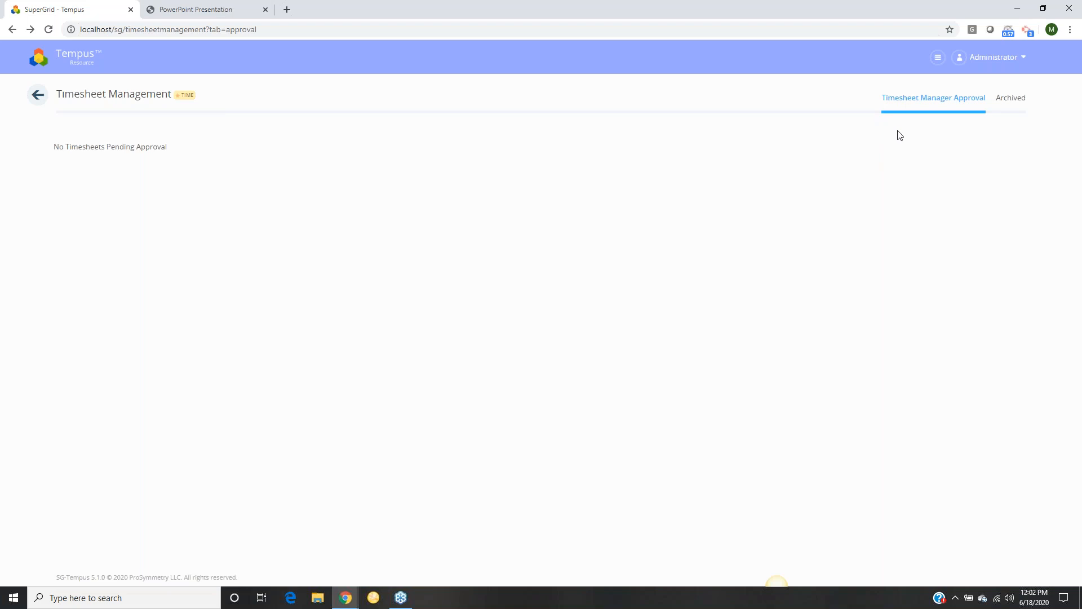
Examine the archived timesheets for TS 1, TS 2 and Timesheet User.
click(1012, 102)
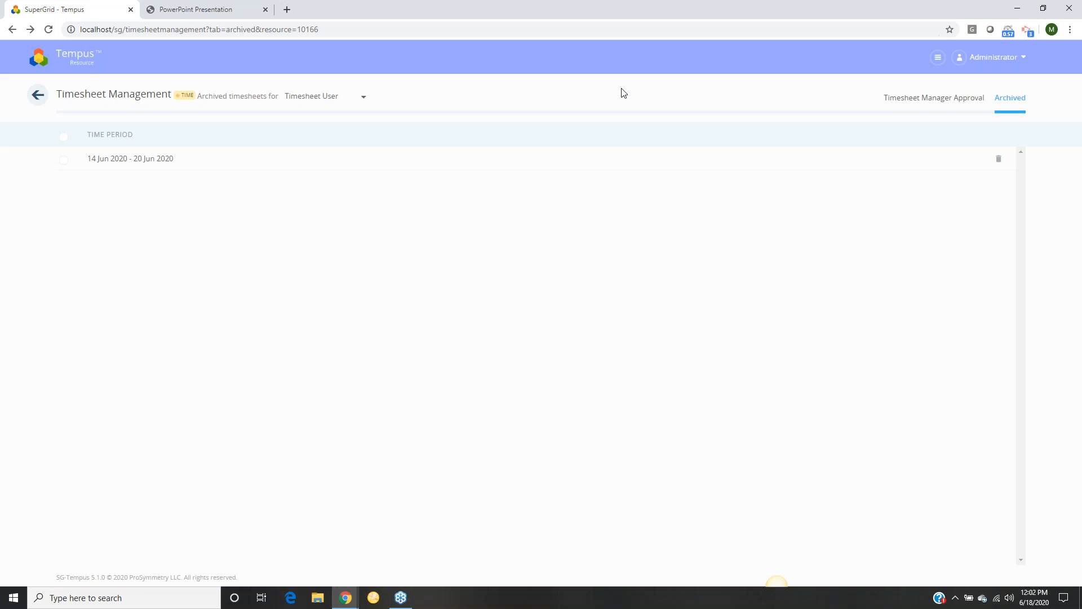
click(346, 97)
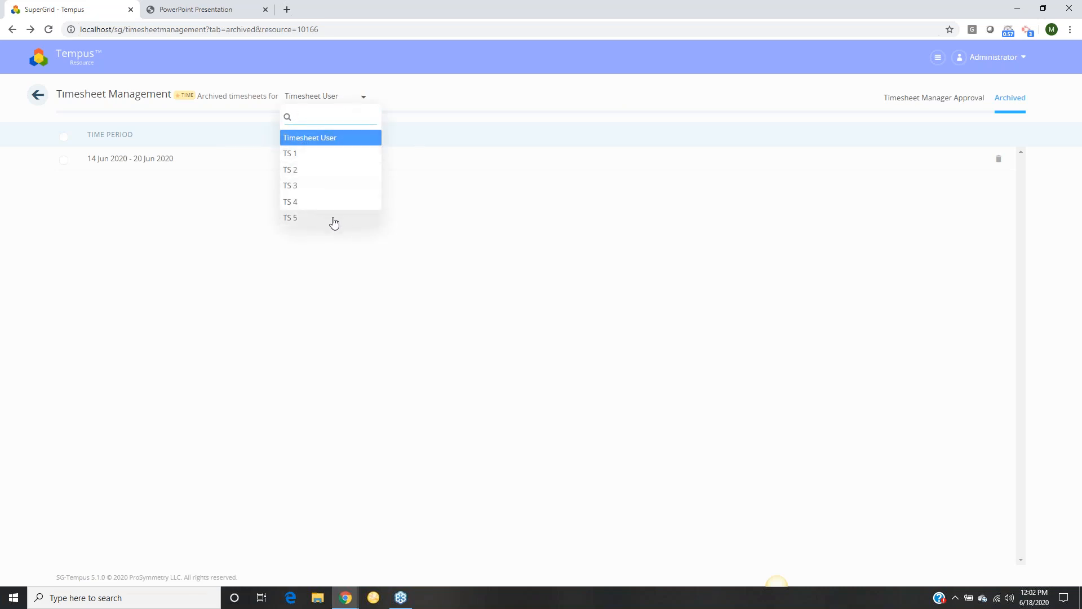
click(312, 157)
click(329, 98)
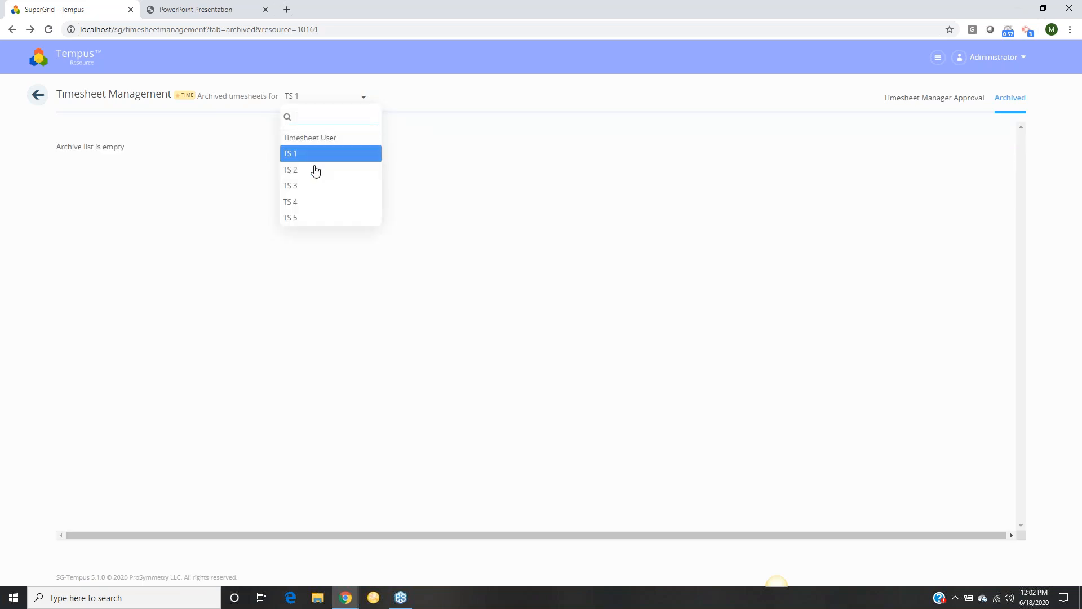
click(320, 168)
click(327, 101)
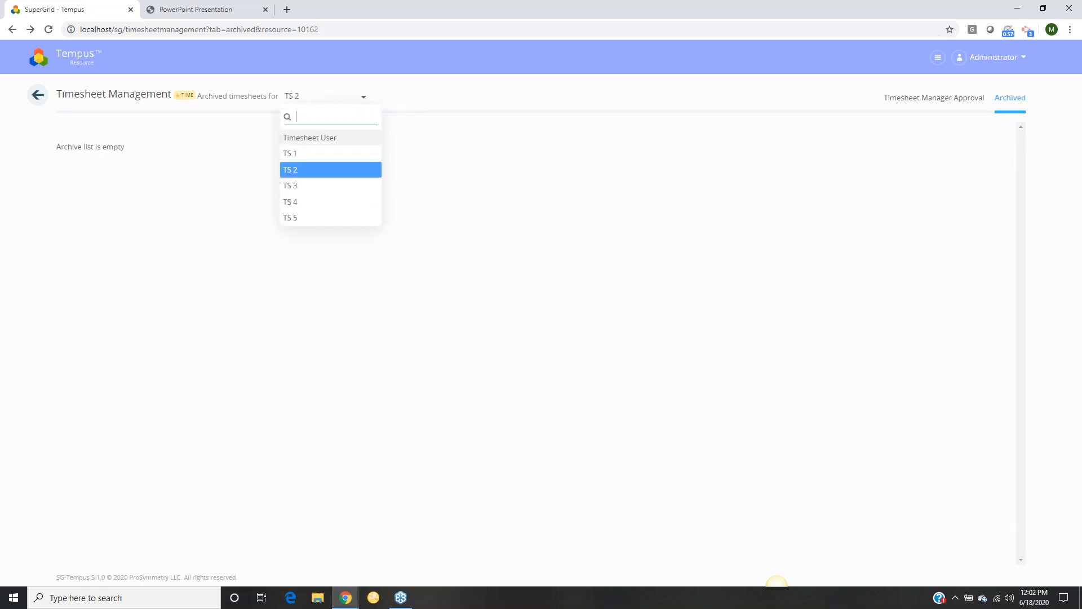
click(320, 140)
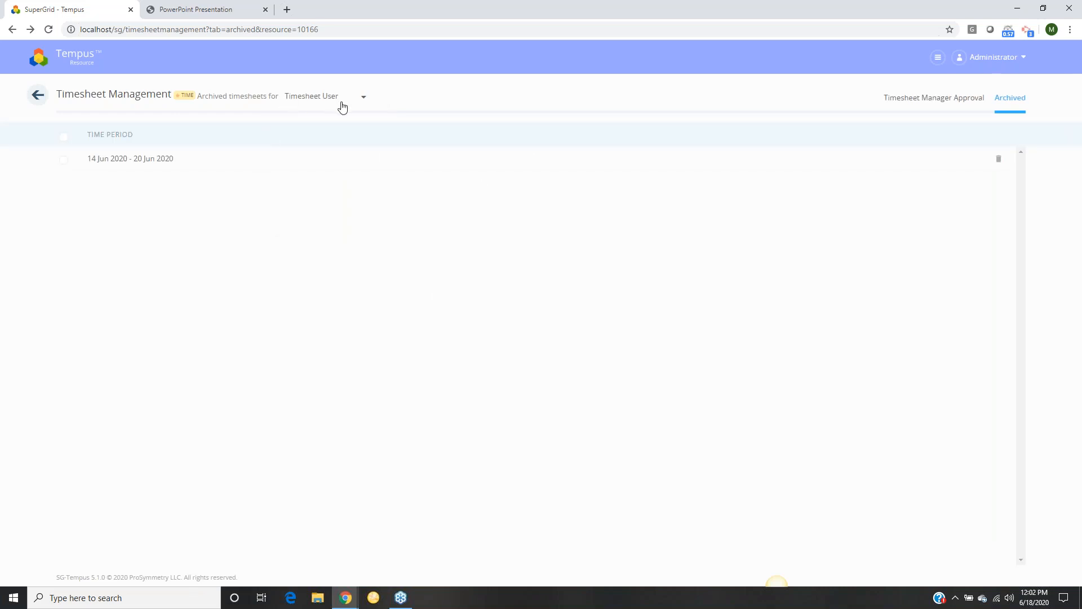
Recall the archived 14 Jun 2020 - 20 Jun 2020 timesheet with the comment "Made a mistake, please look at the hours provided".
click(161, 160)
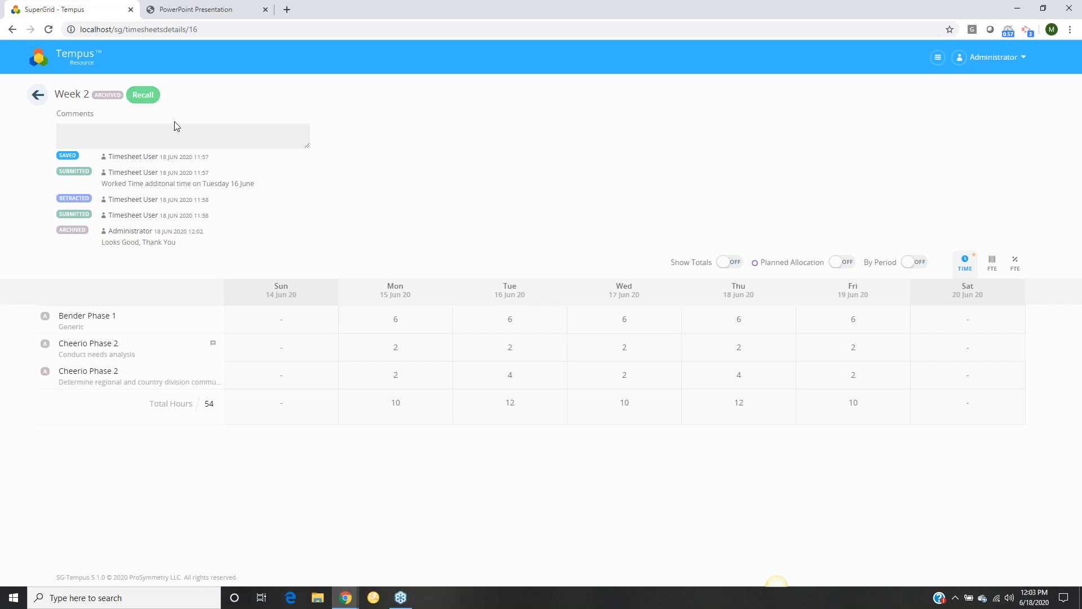
click(134, 138)
text(Made a mistake, please look at the hours provided)
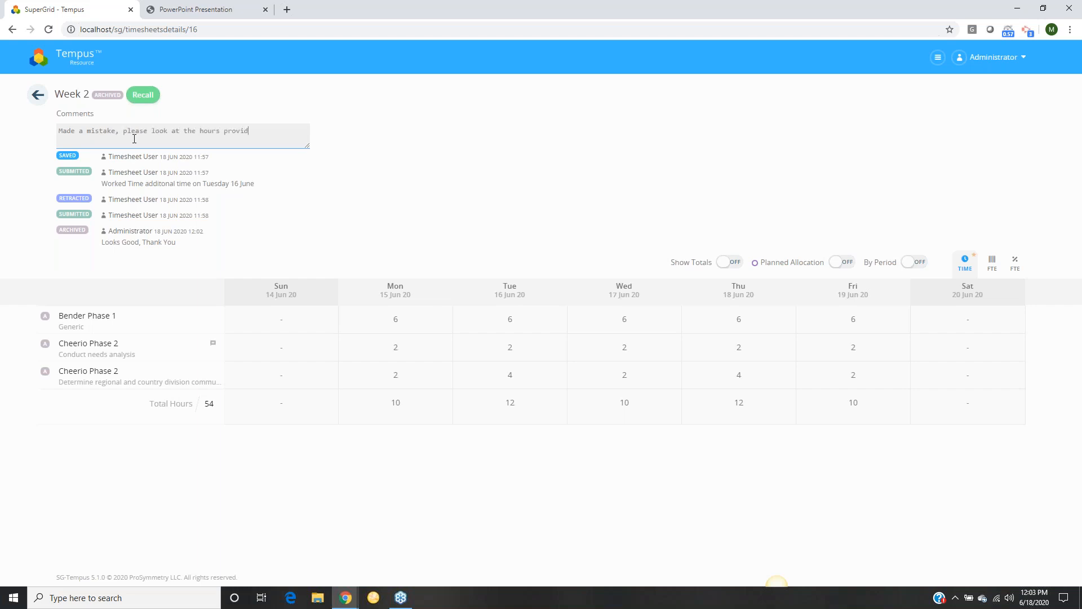
click(141, 95)
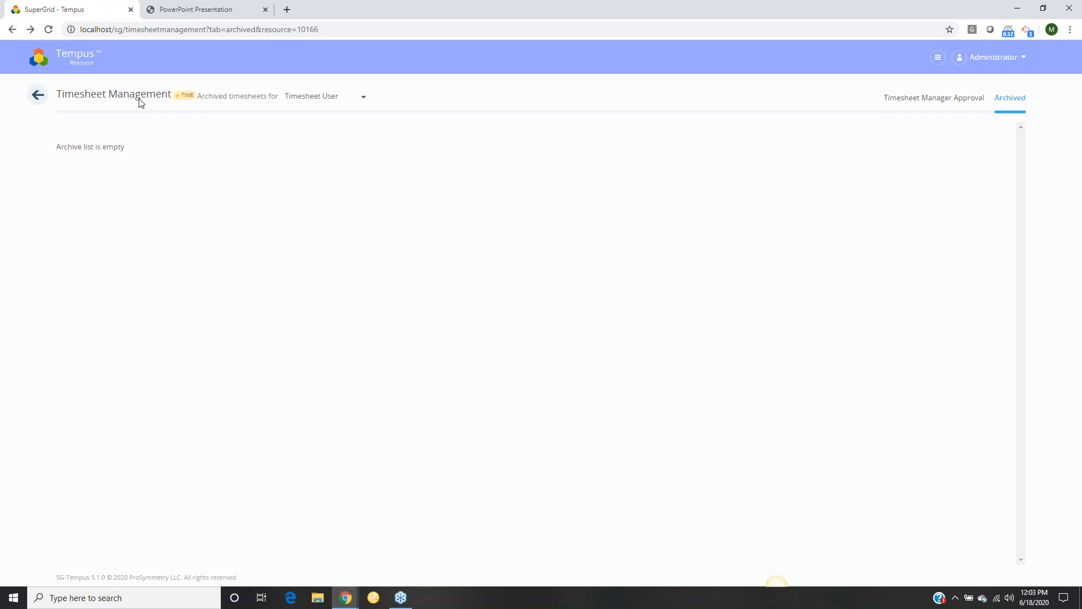
Create a project attribute of type Bool named "Self Service Timesheet Flag" in the admin Attribute Management.
click(75, 57)
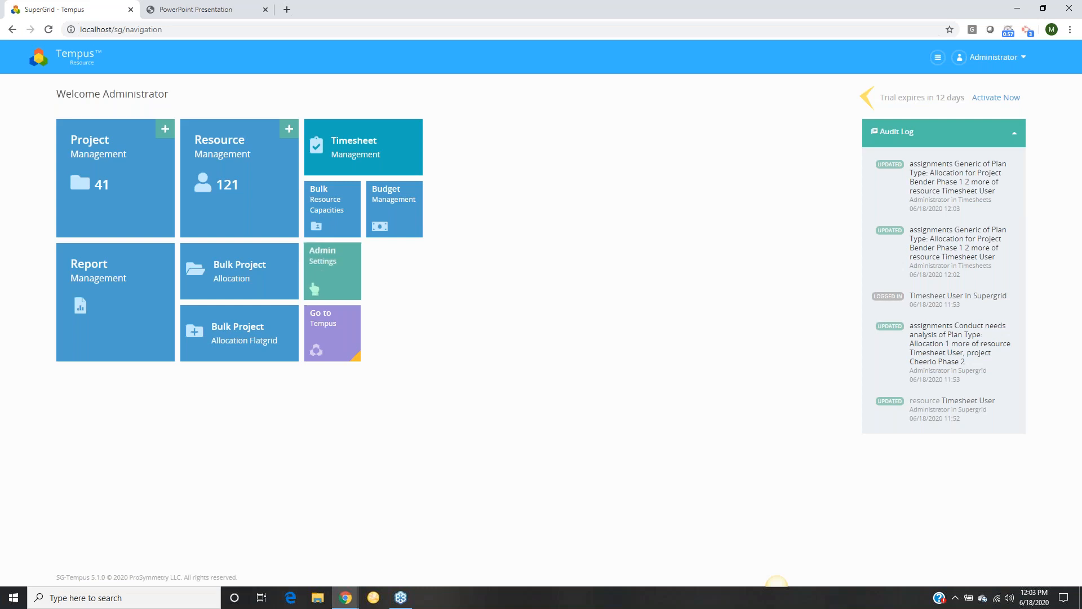
click(323, 276)
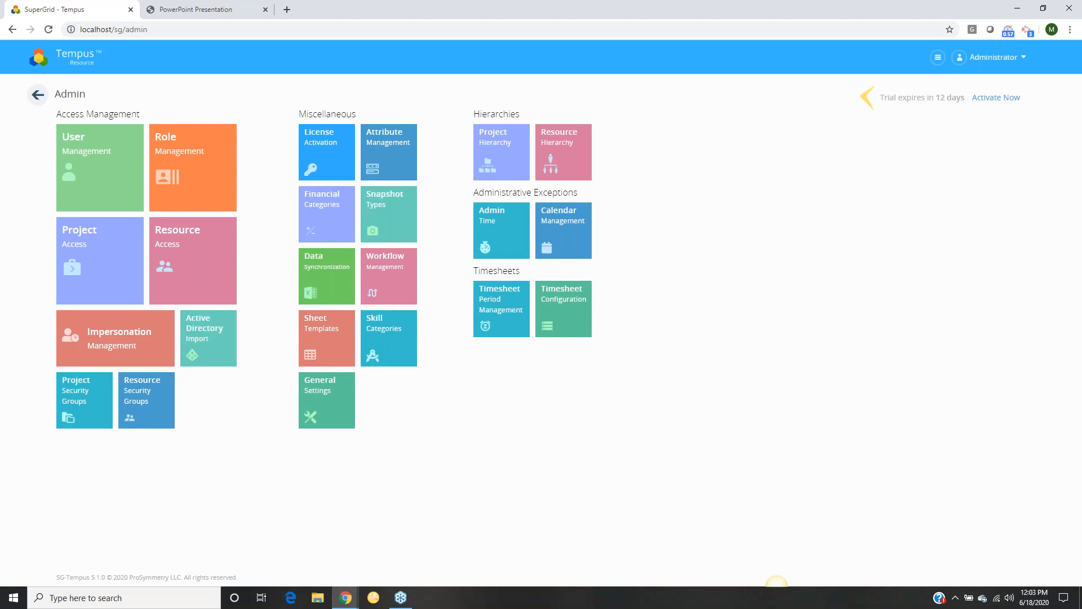
click(398, 163)
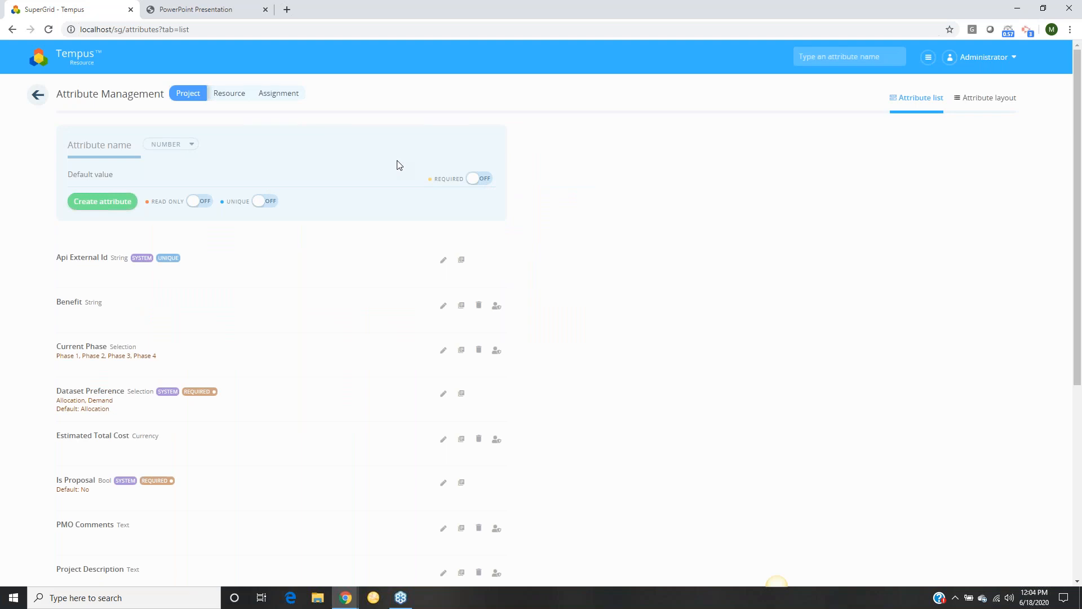
click(129, 147)
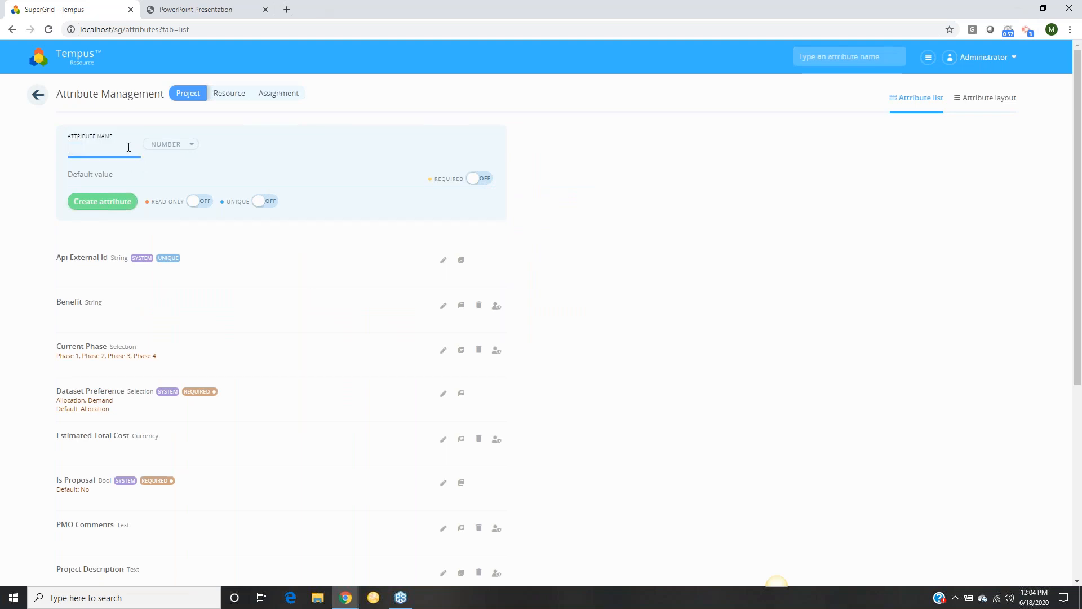
text(Self Service Timesheet Flag)
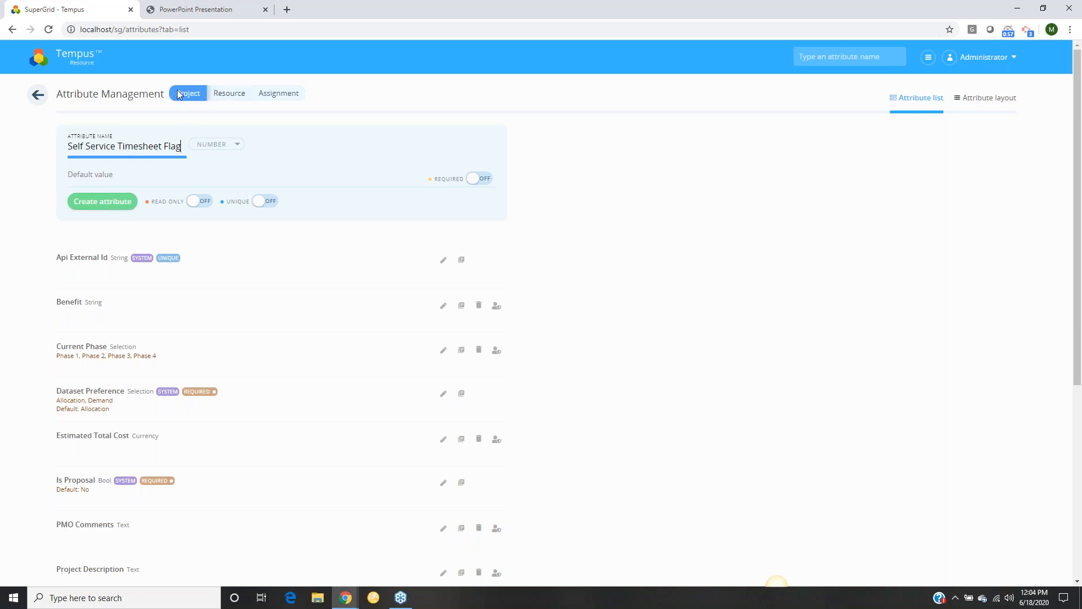
click(208, 147)
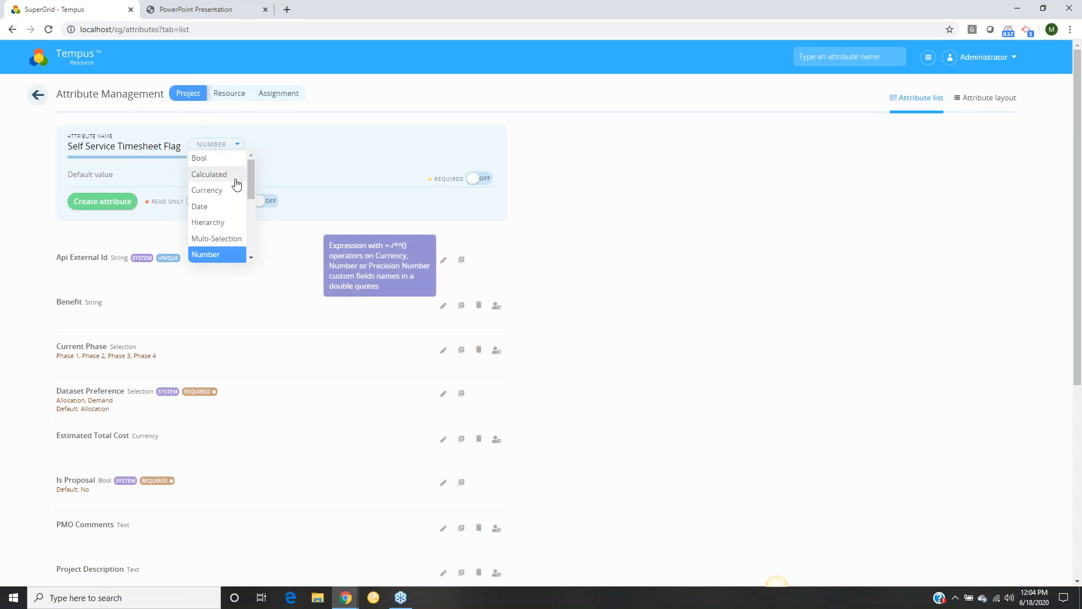
click(229, 166)
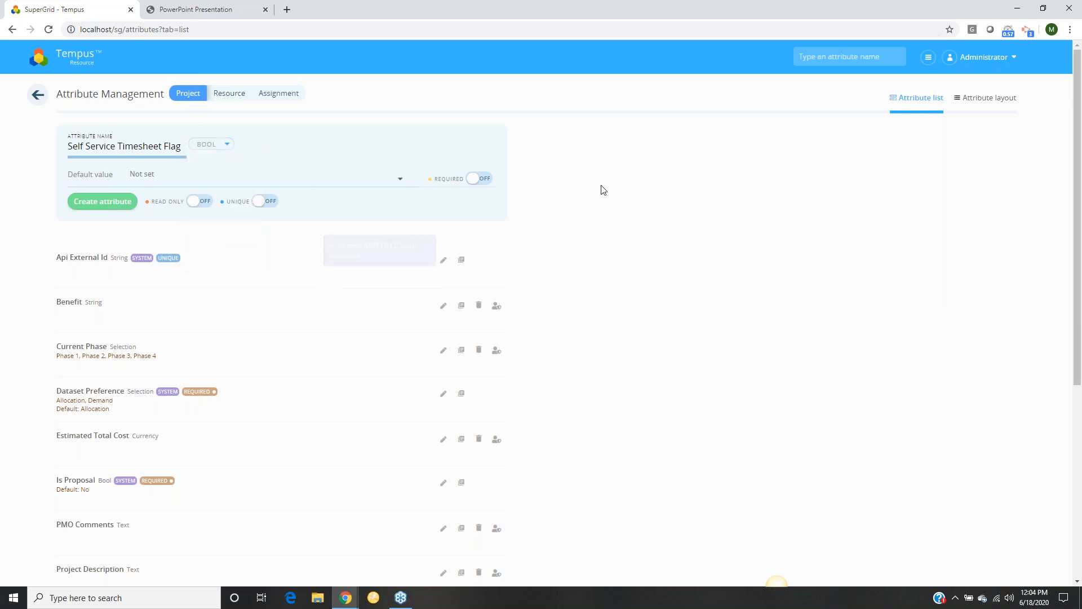
click(110, 208)
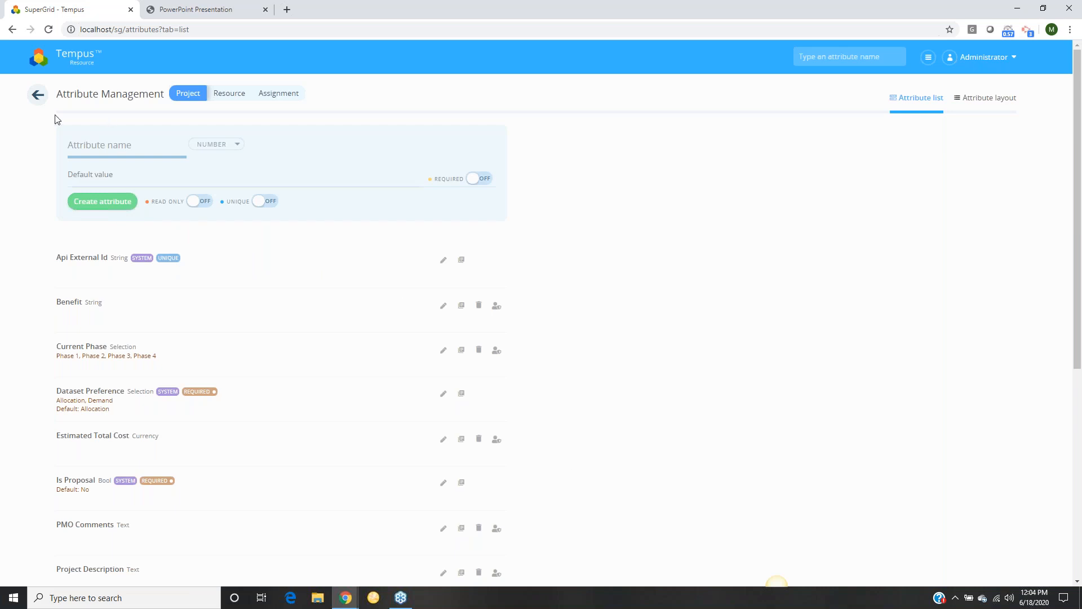
Set the self service timesheet flag to "Self Service Timesheet Flag" in the admin Timesheet Configuration and save the settings.
click(37, 95)
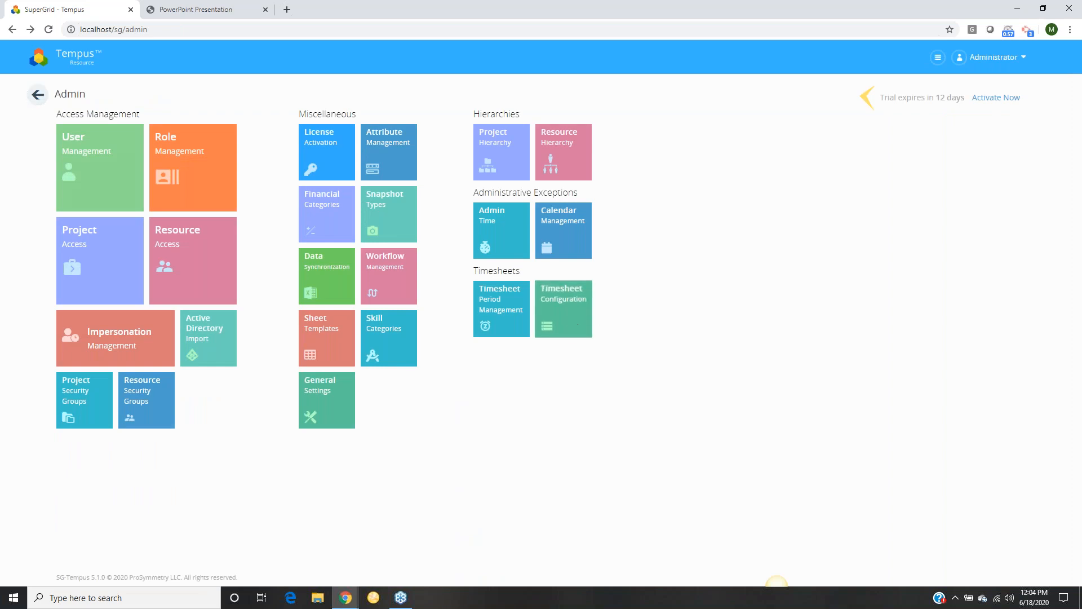
click(575, 327)
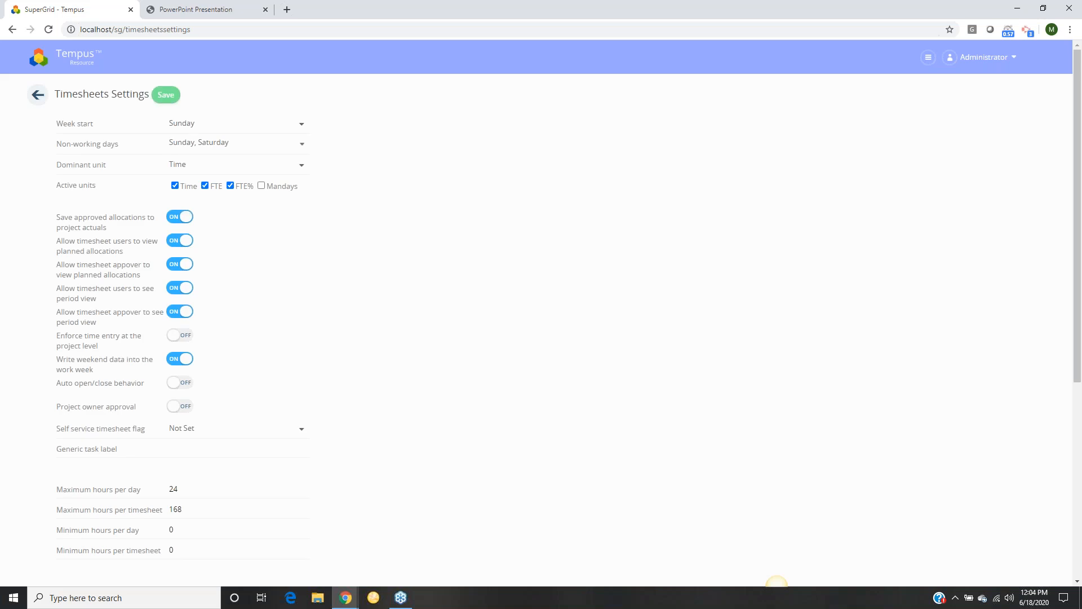
scroll(437, 338, down, 1)
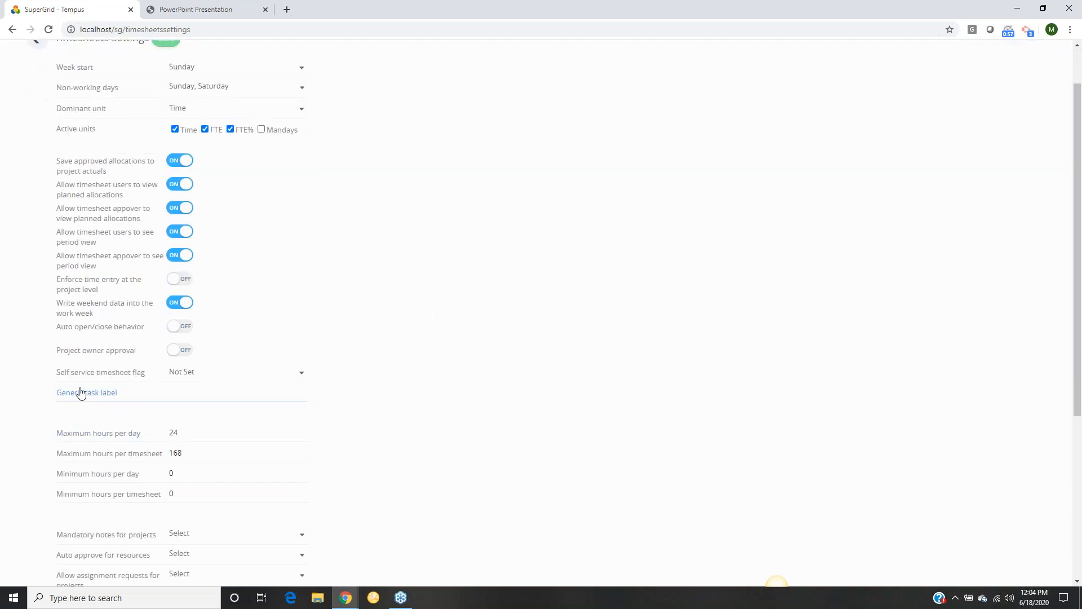
click(195, 379)
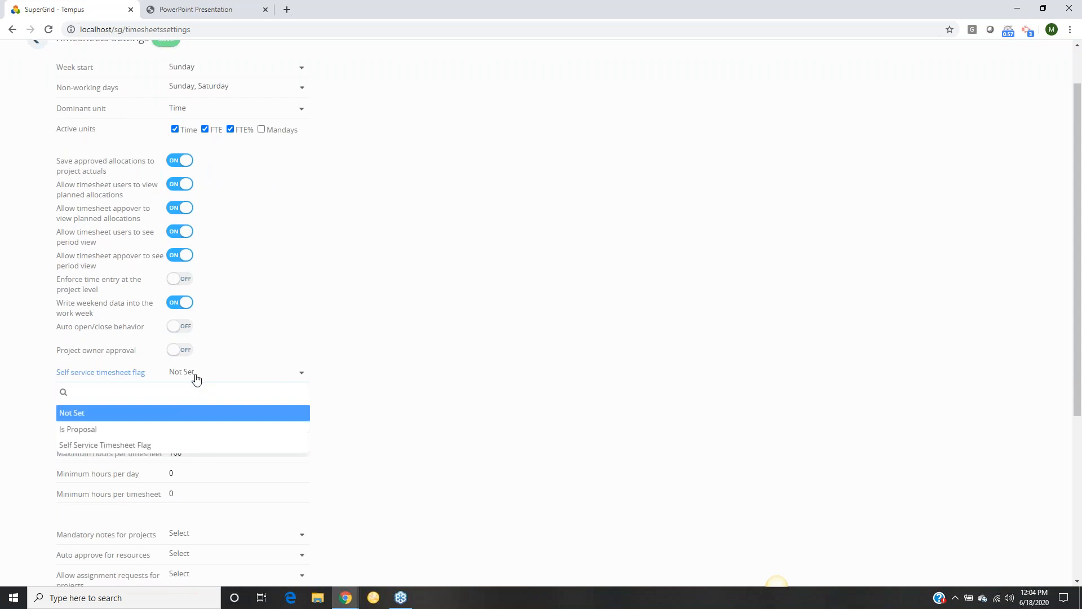
click(126, 448)
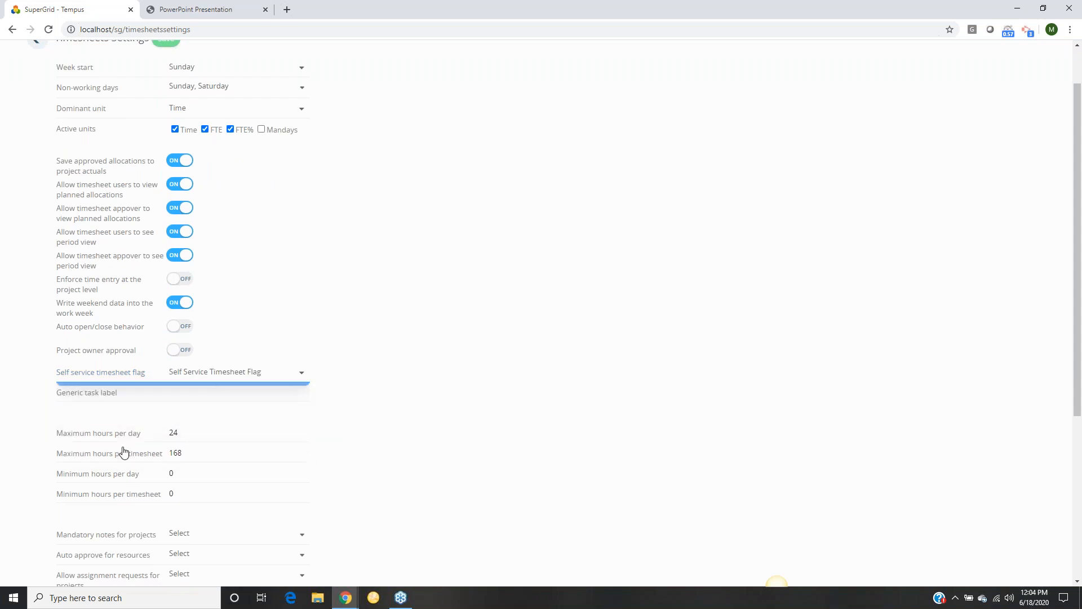
click(222, 378)
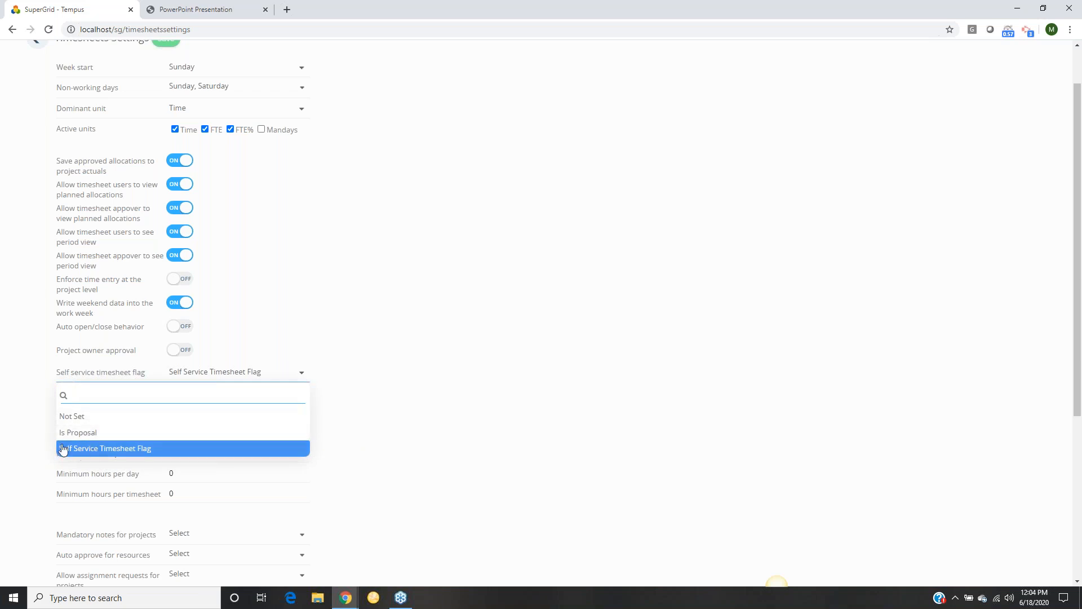
click(354, 341)
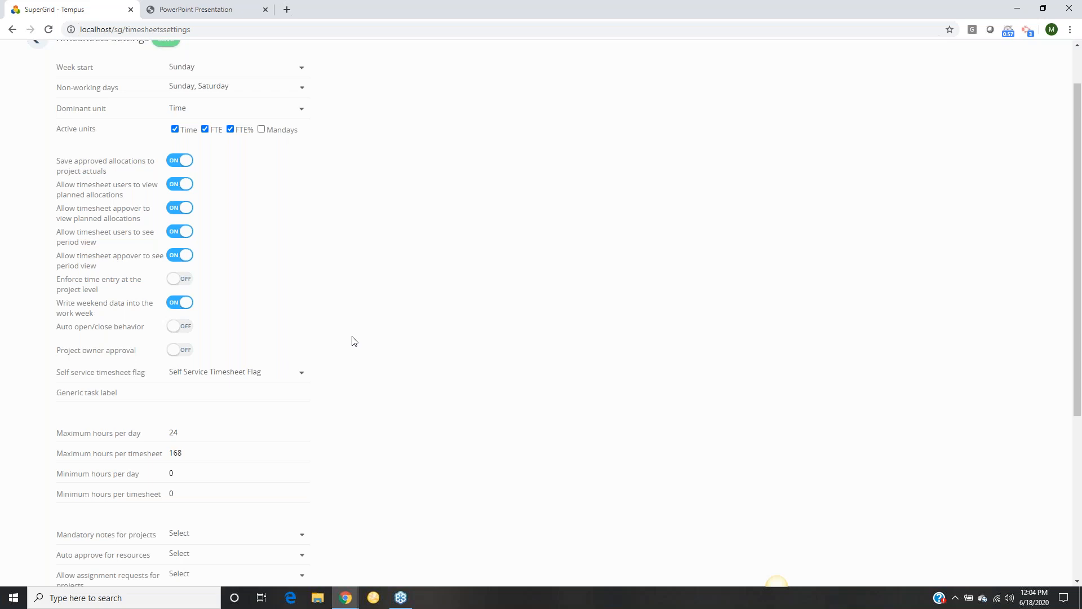
scroll(354, 341, up, 1)
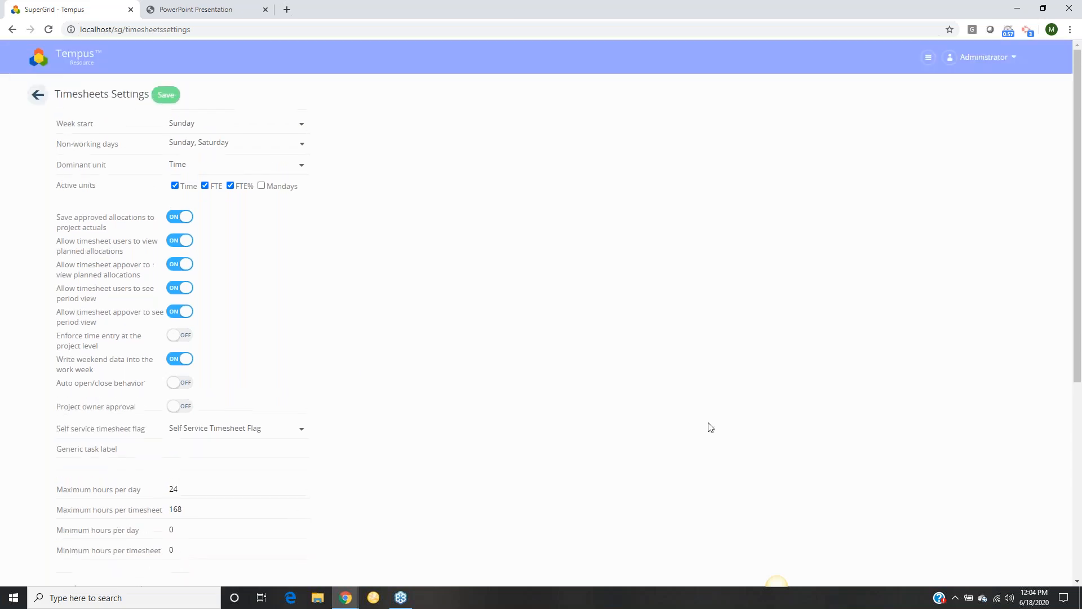
click(166, 95)
Add the Self Service Timesheet Flag column to the Project Management grid.
click(70, 55)
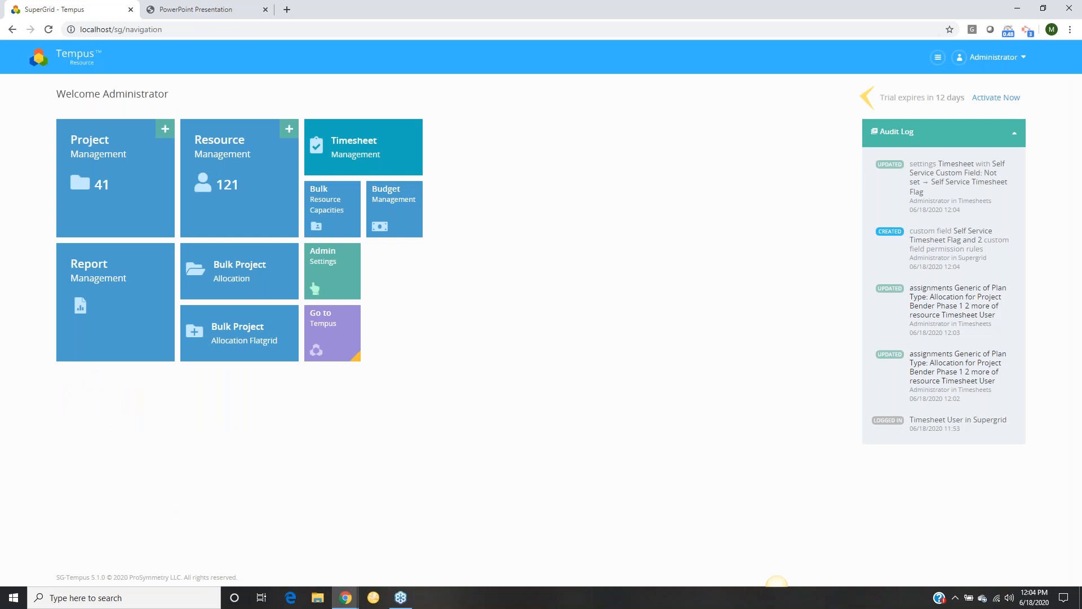
click(118, 204)
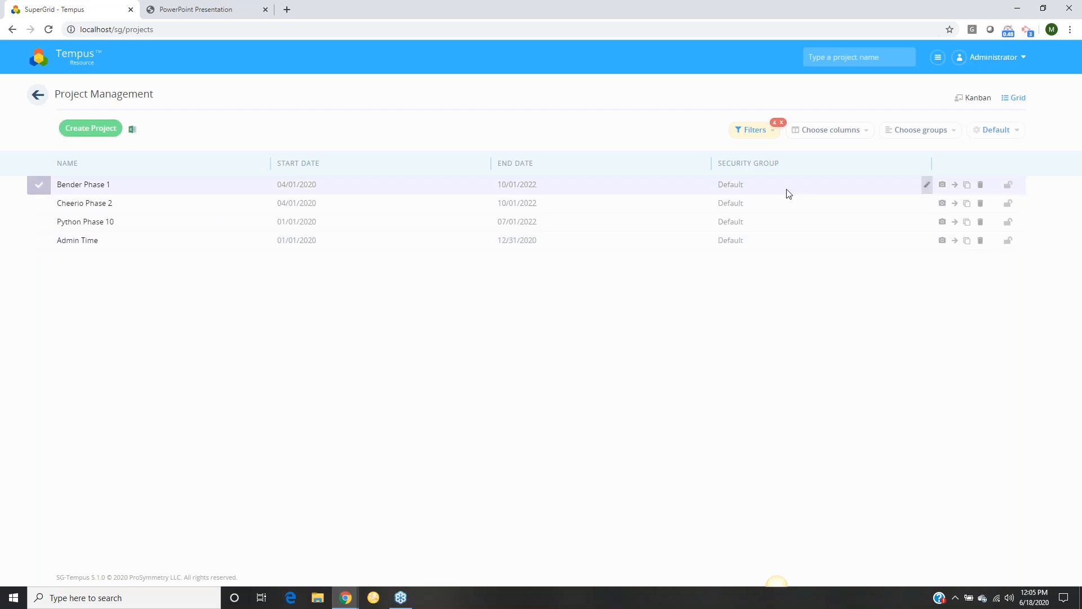
click(831, 130)
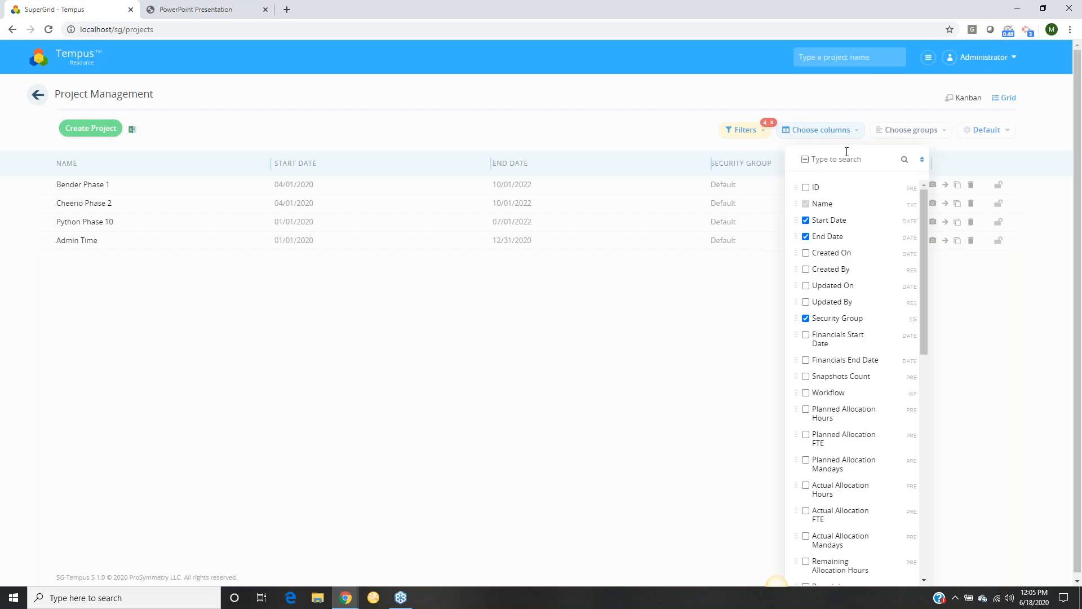
text(self s)
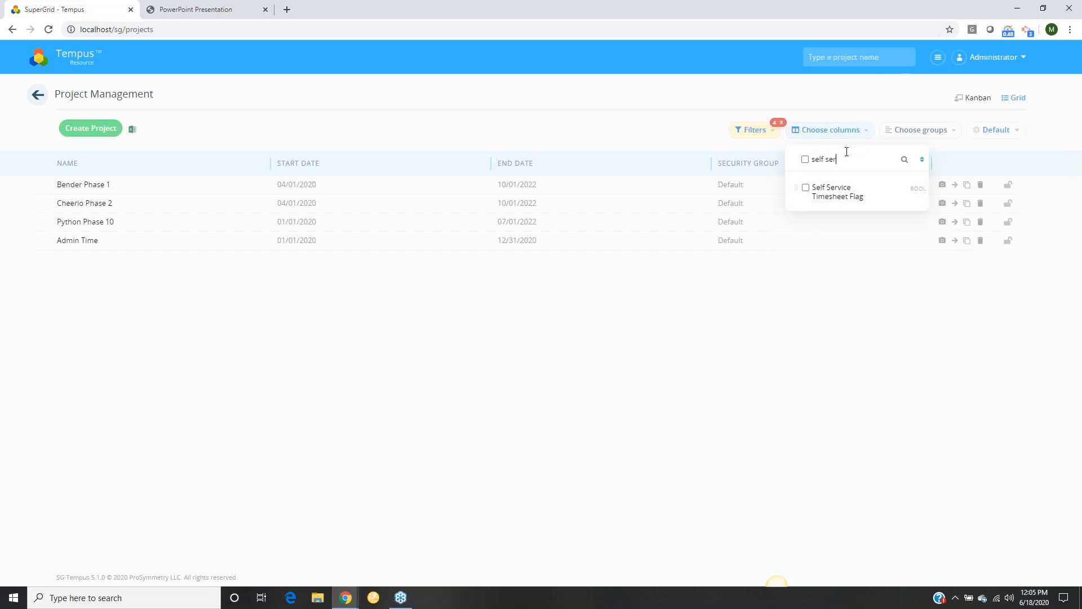
text(er)
click(812, 191)
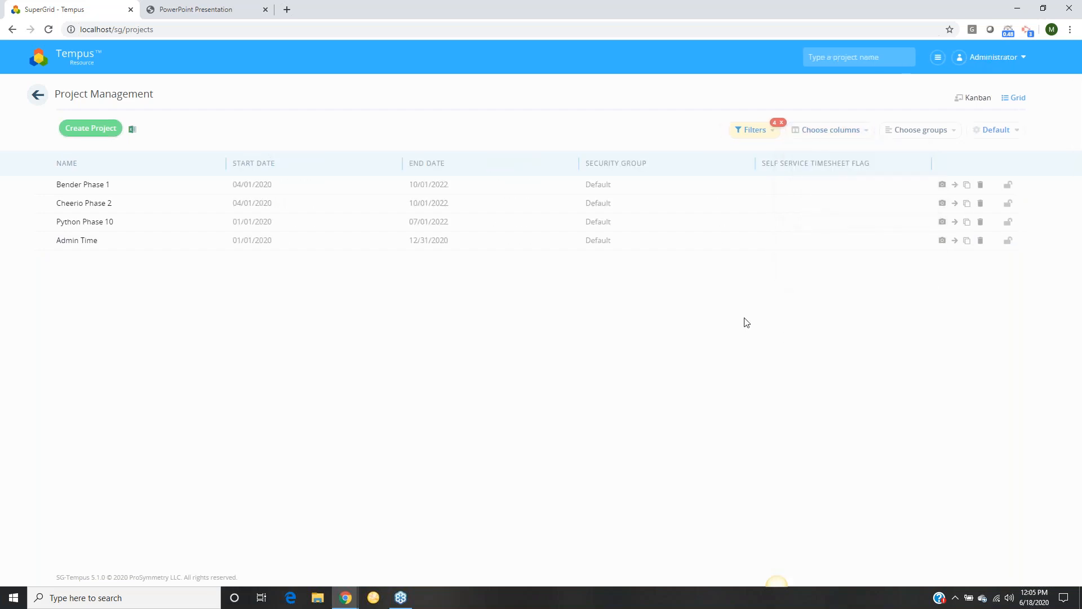
Set the Self Service Timesheet Flag of the Admin Time project to Yes.
click(925, 237)
click(949, 272)
click(958, 234)
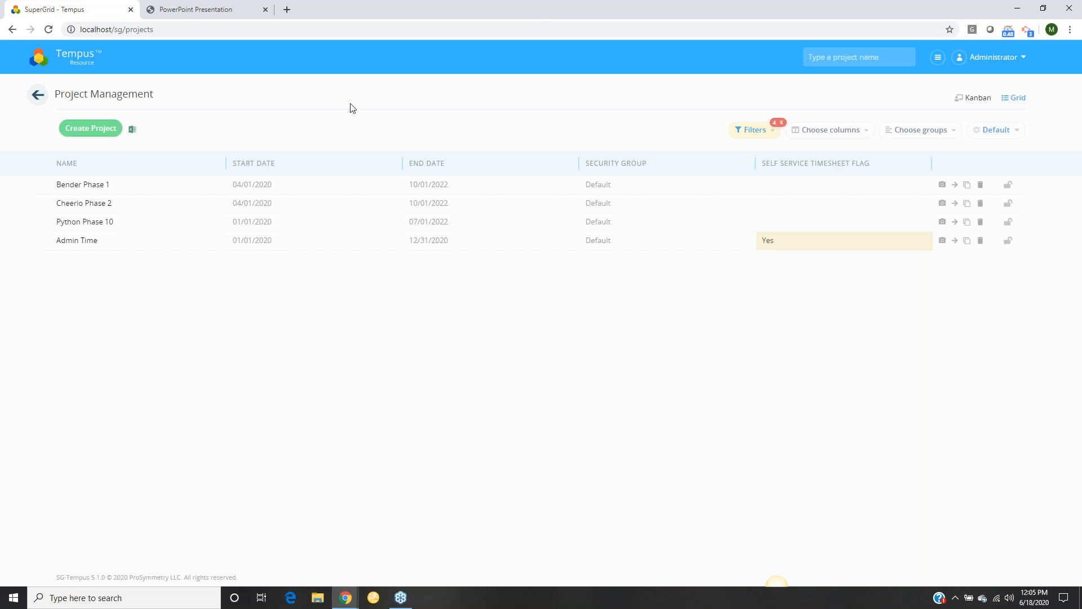
Add the Timesheet User resource to the Admin Time project's team and view the project's allocations by task.
click(76, 242)
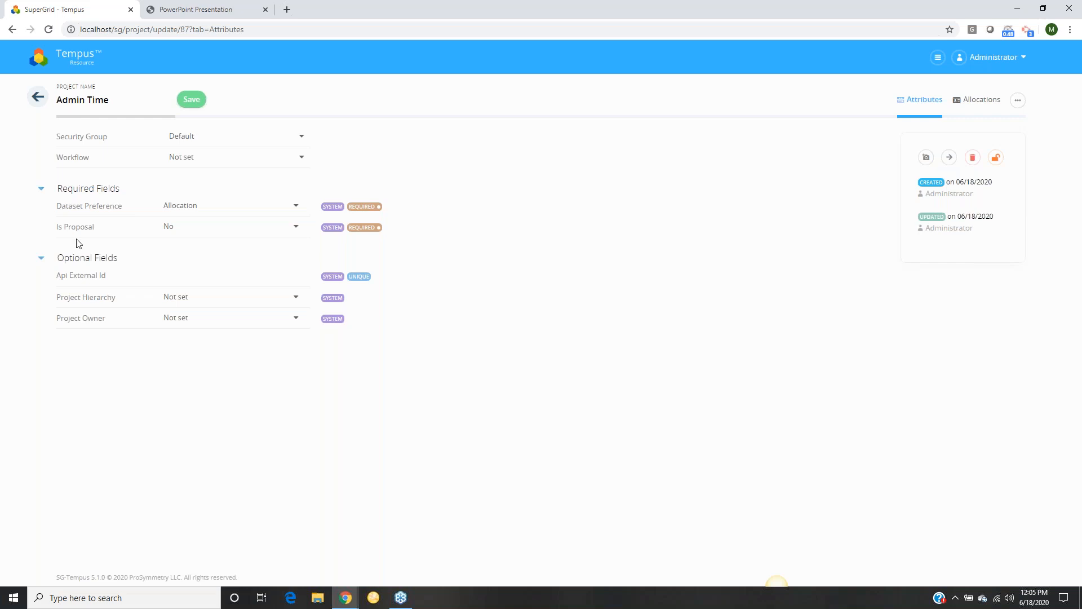
click(1016, 101)
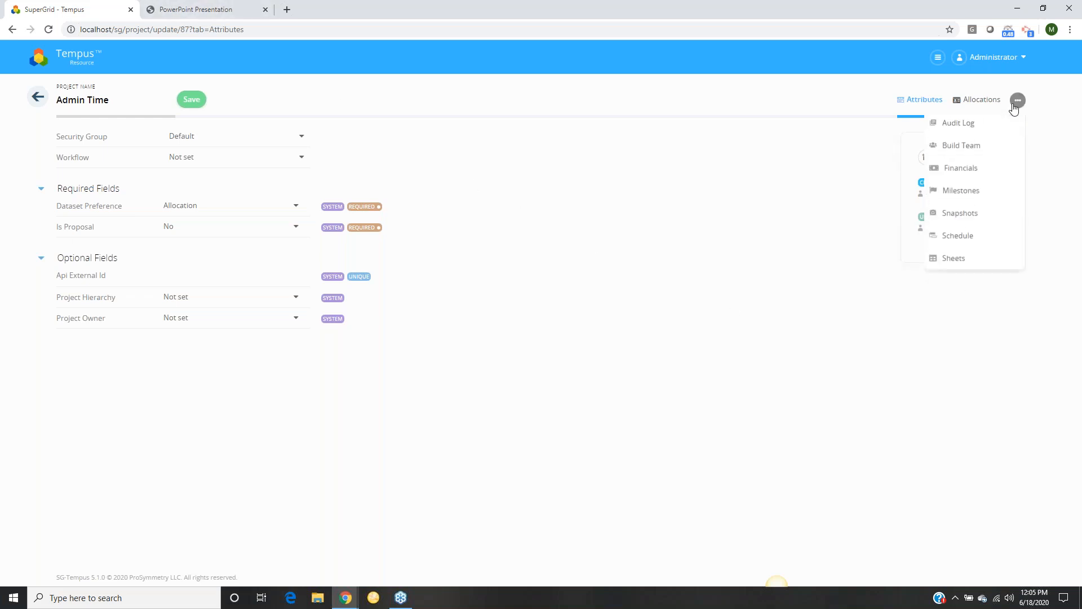
click(961, 148)
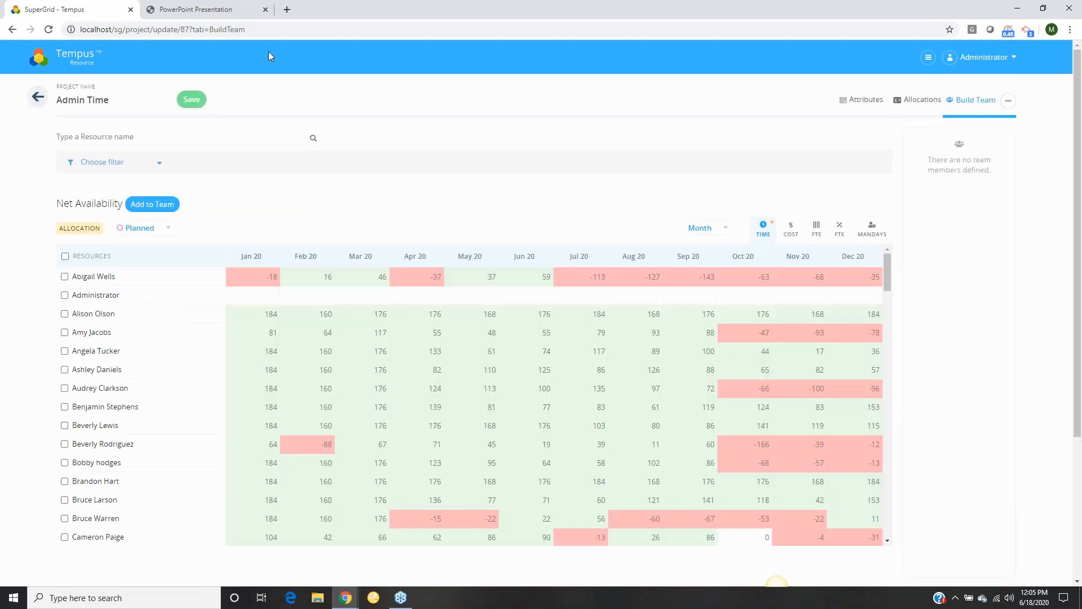
text(timesheet)
key(Return)
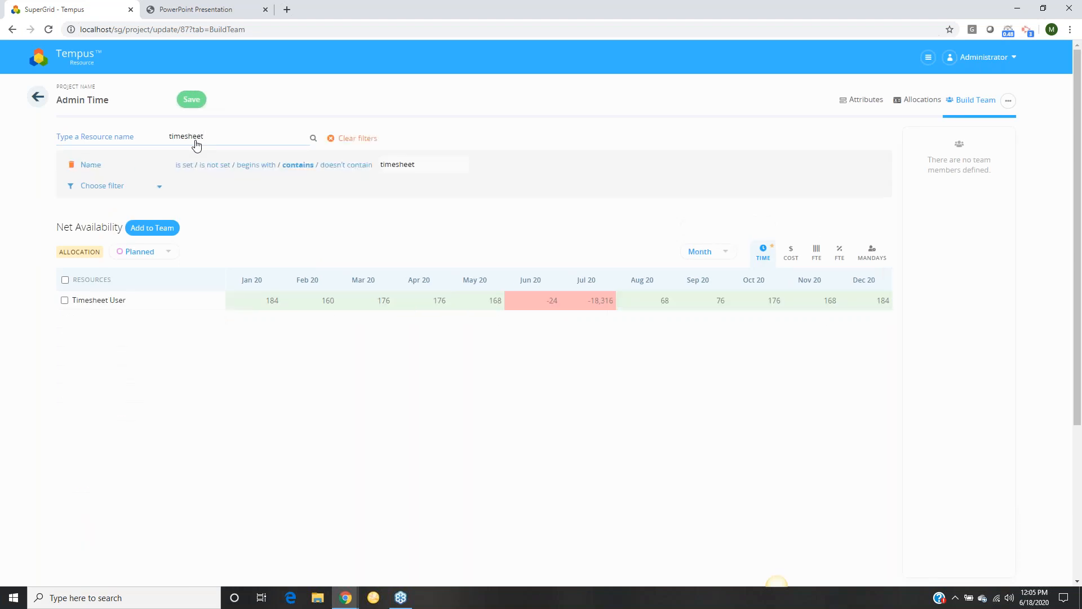
click(91, 302)
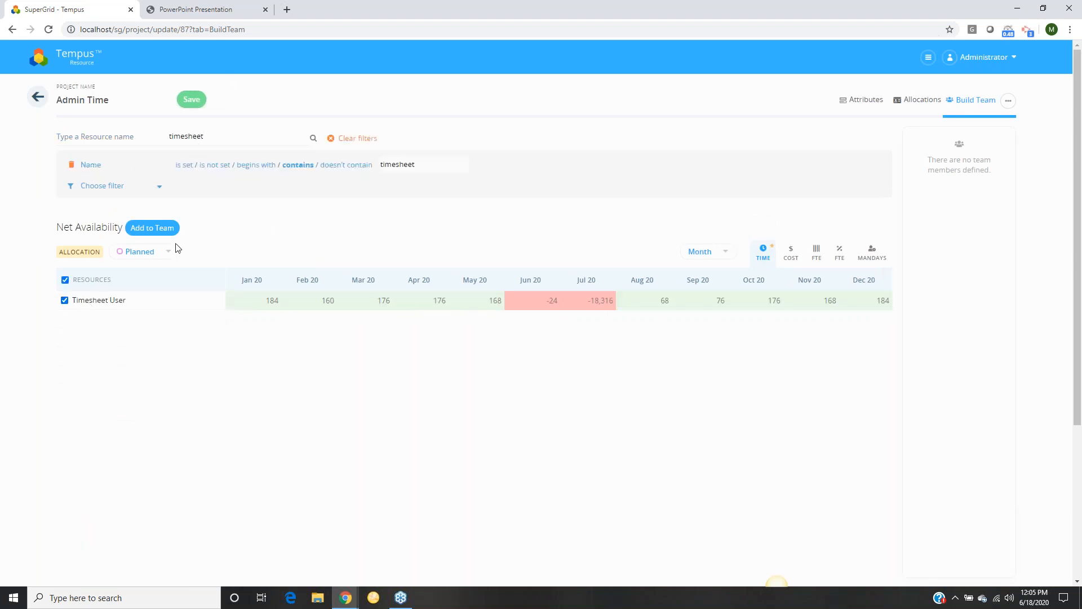
click(158, 232)
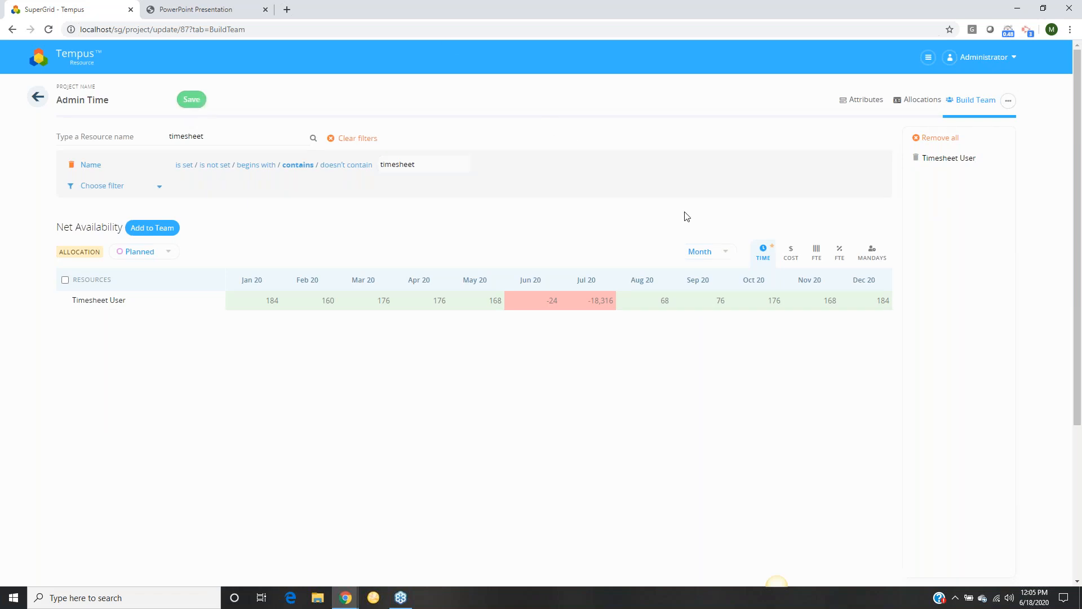
click(914, 101)
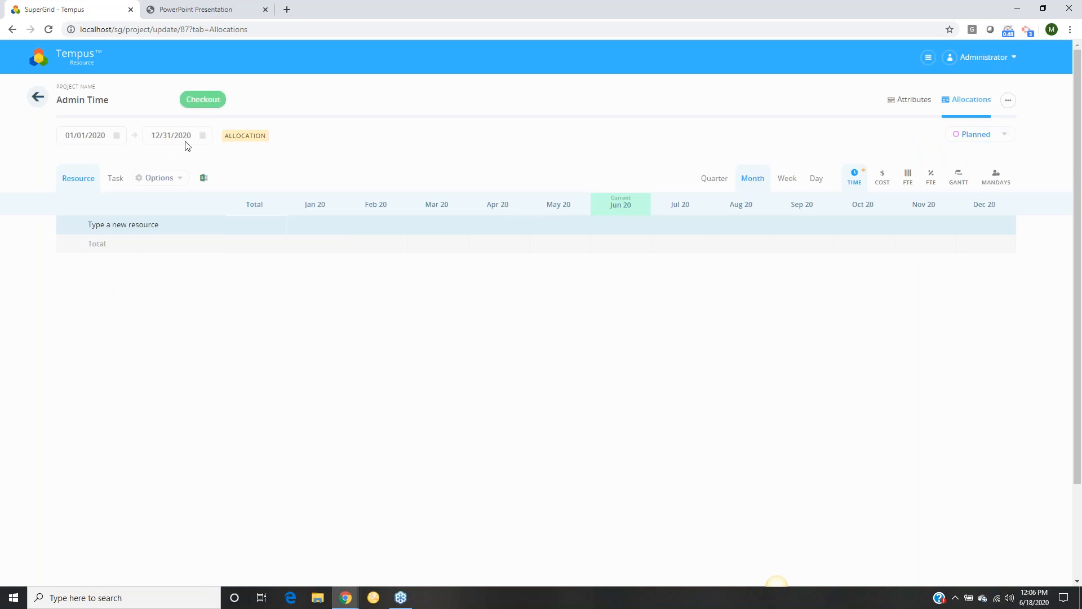
click(114, 179)
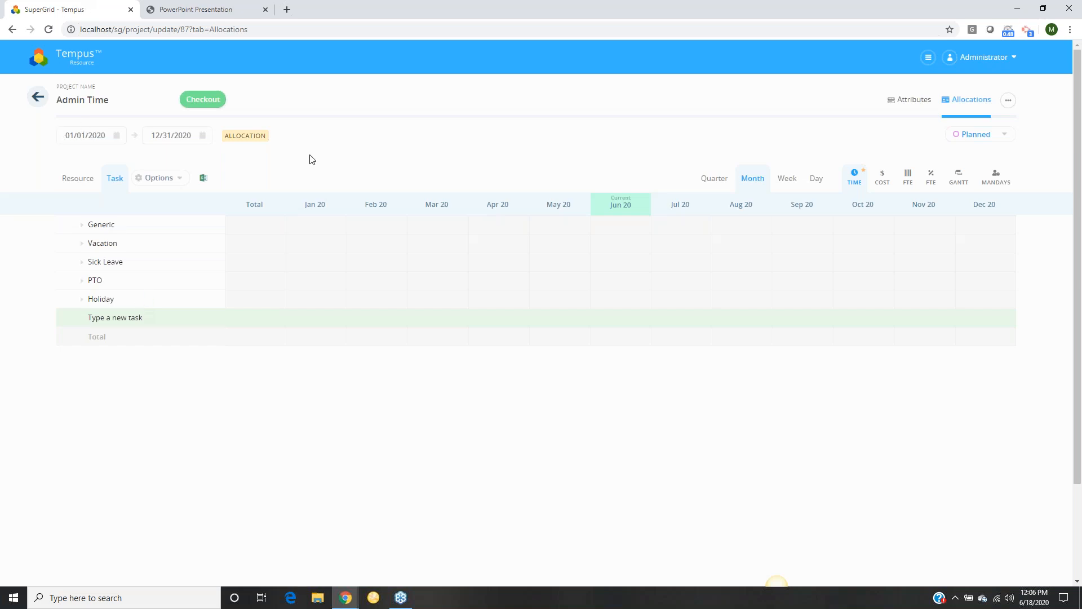
Switch to the Timesheet User's incognito browser window and submit the rejected Week 2 timesheet for approval.
mouse_move(346, 598)
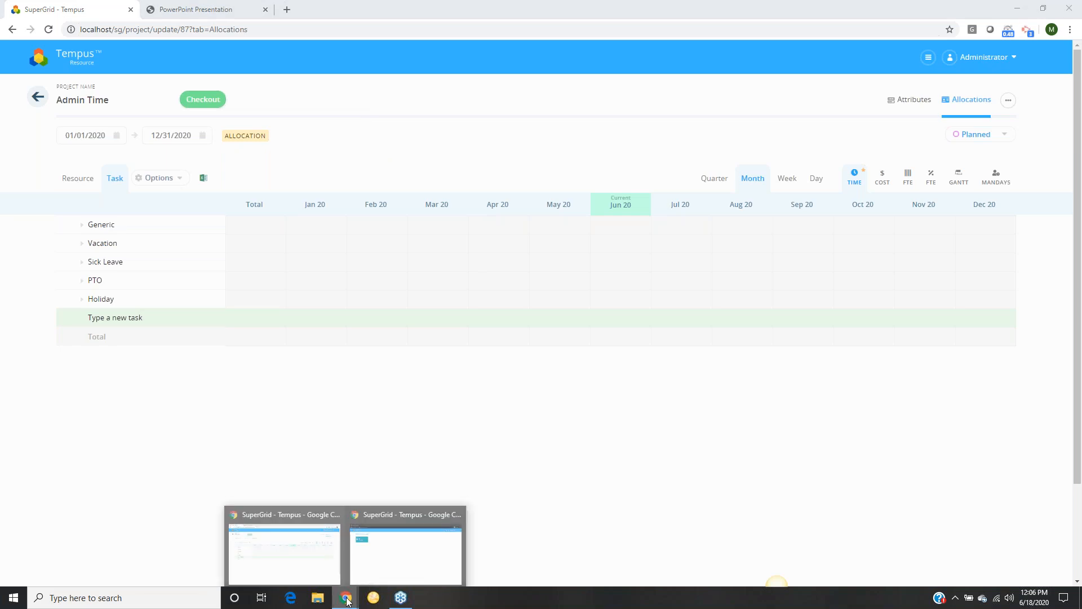
click(416, 544)
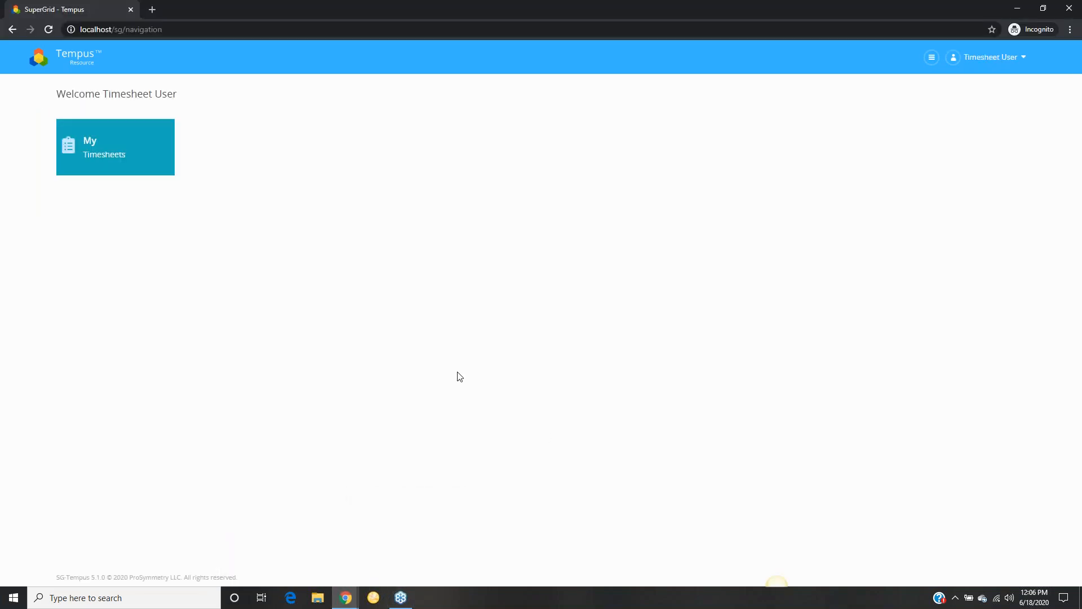
click(144, 166)
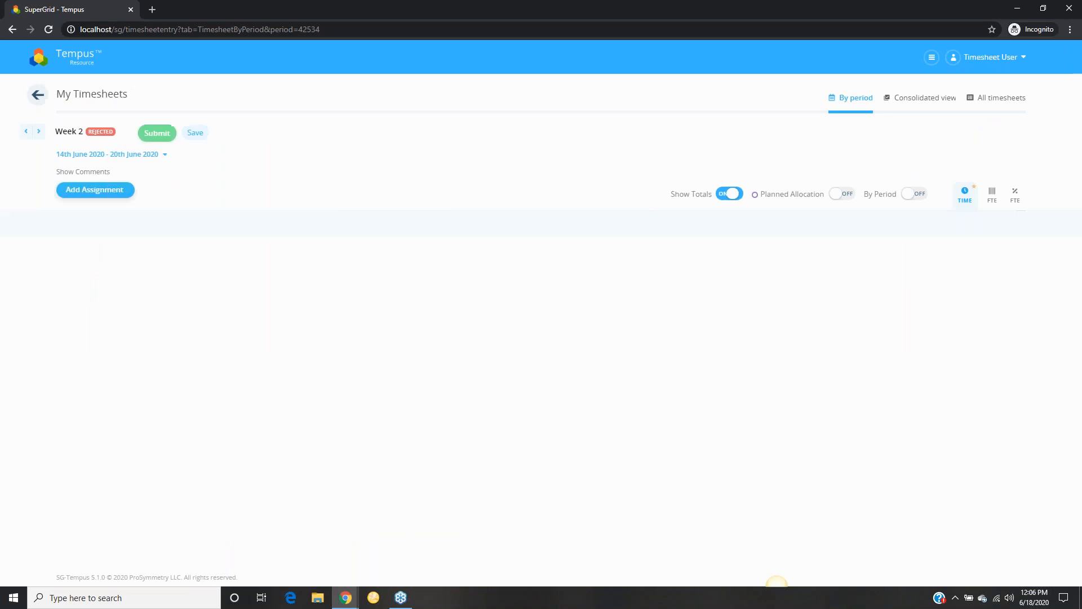
click(148, 135)
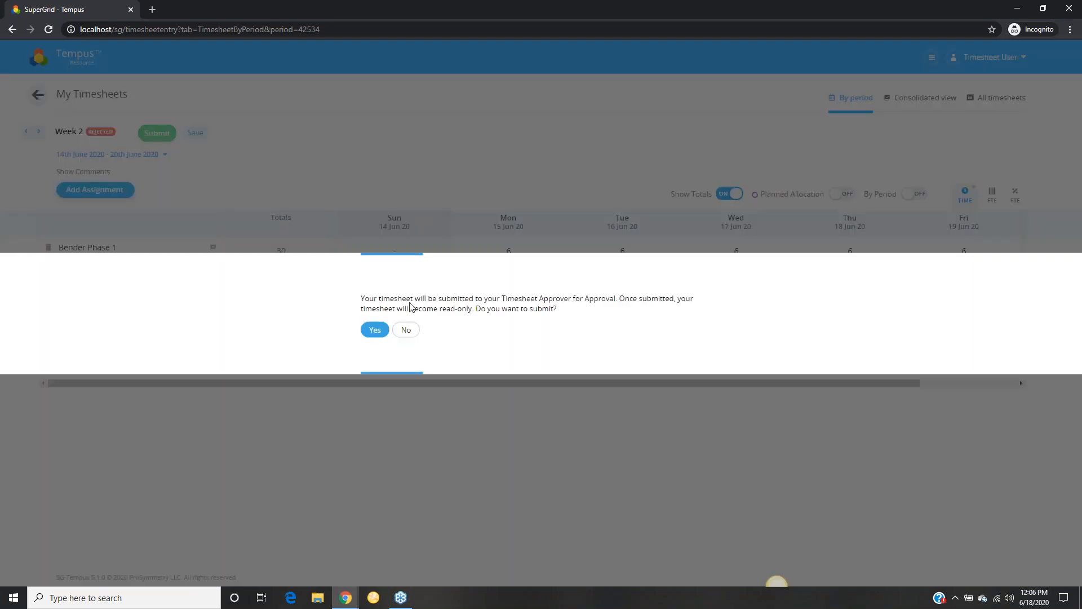
click(373, 329)
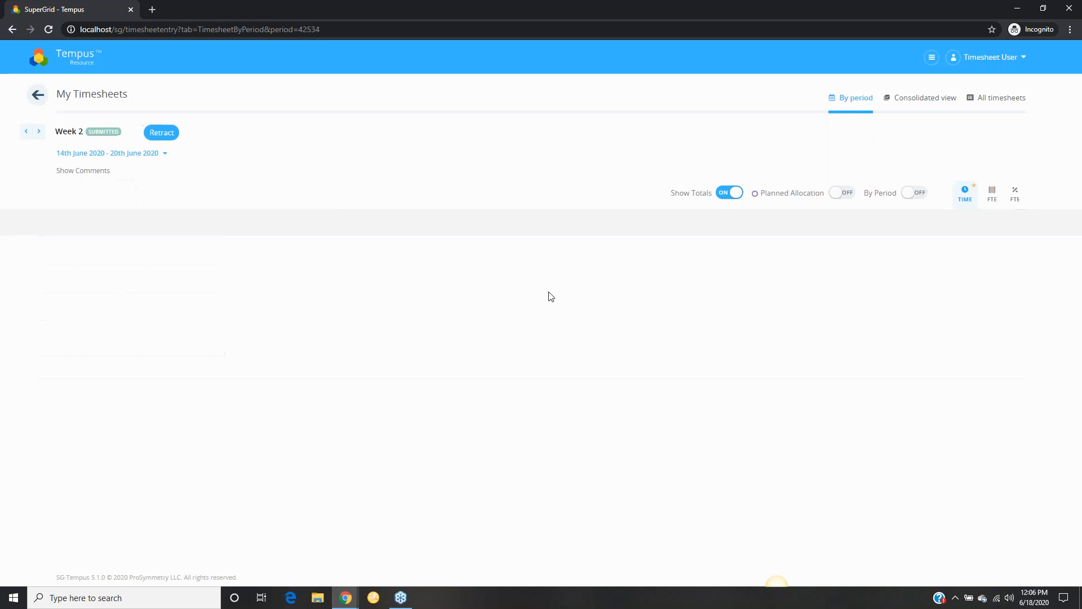
Delete the draft Week 3 timesheet for 21st June 2020 - 27th June 2020.
click(41, 132)
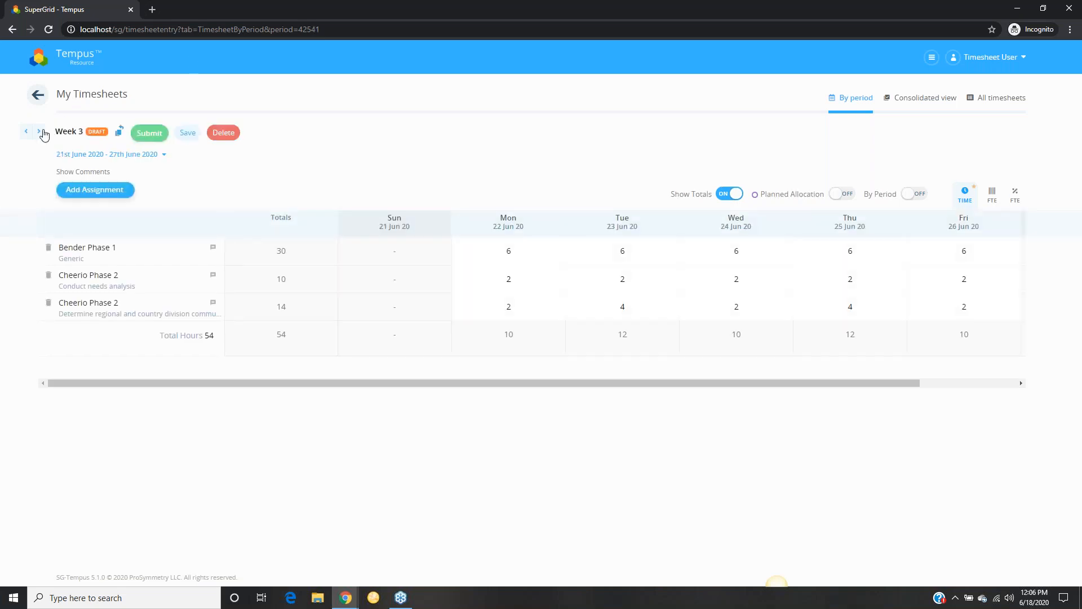
click(223, 132)
click(490, 324)
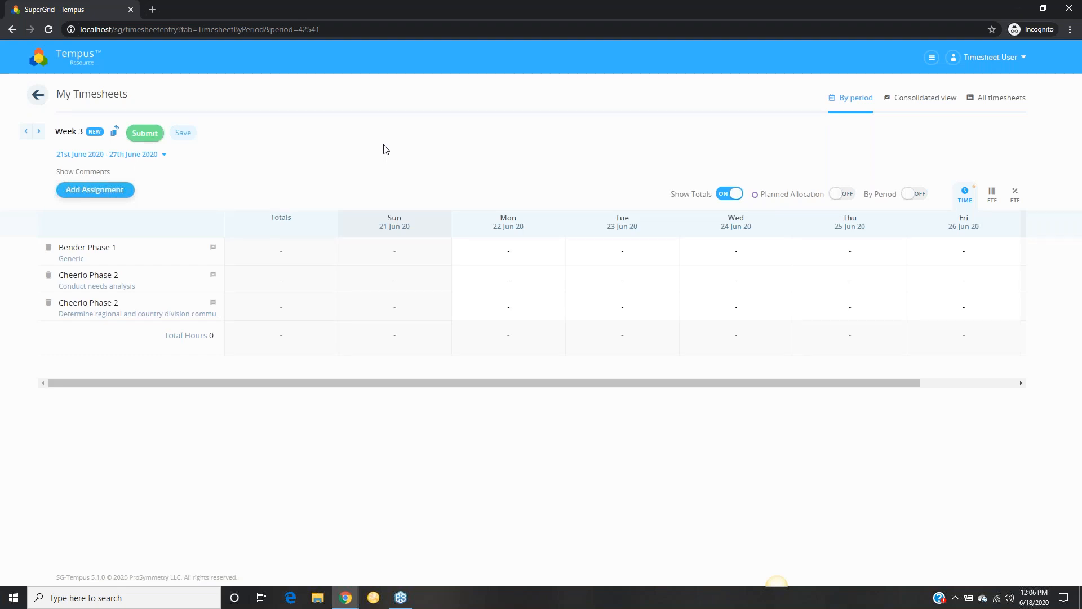
Add the Admin Time PTO assignment to the Week 3 timesheet and enter 8 hours for it on Friday 26 June.
drag(350, 383, 483, 400)
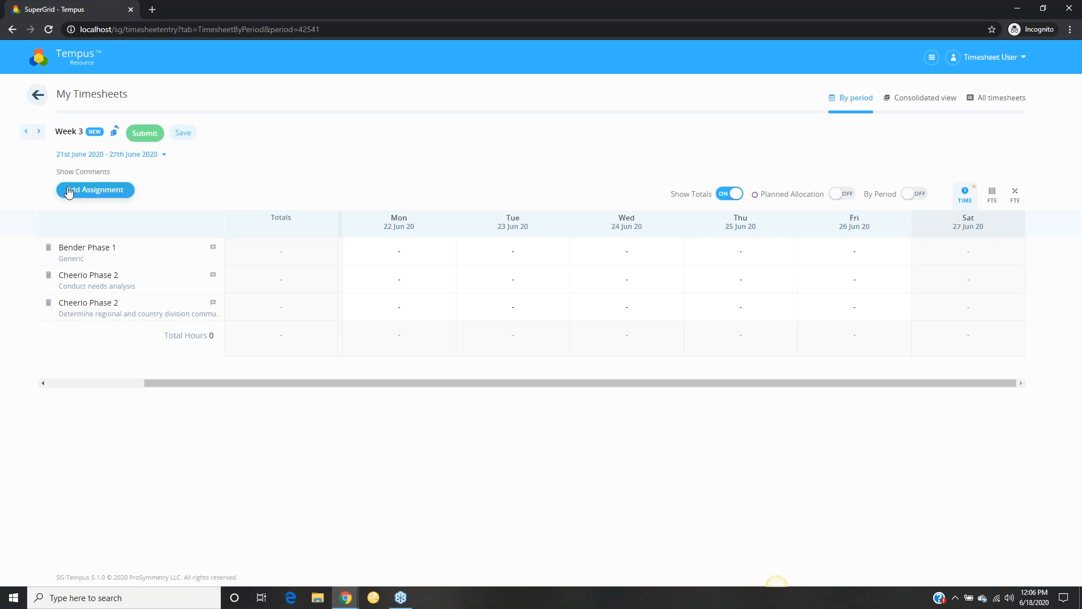
click(97, 192)
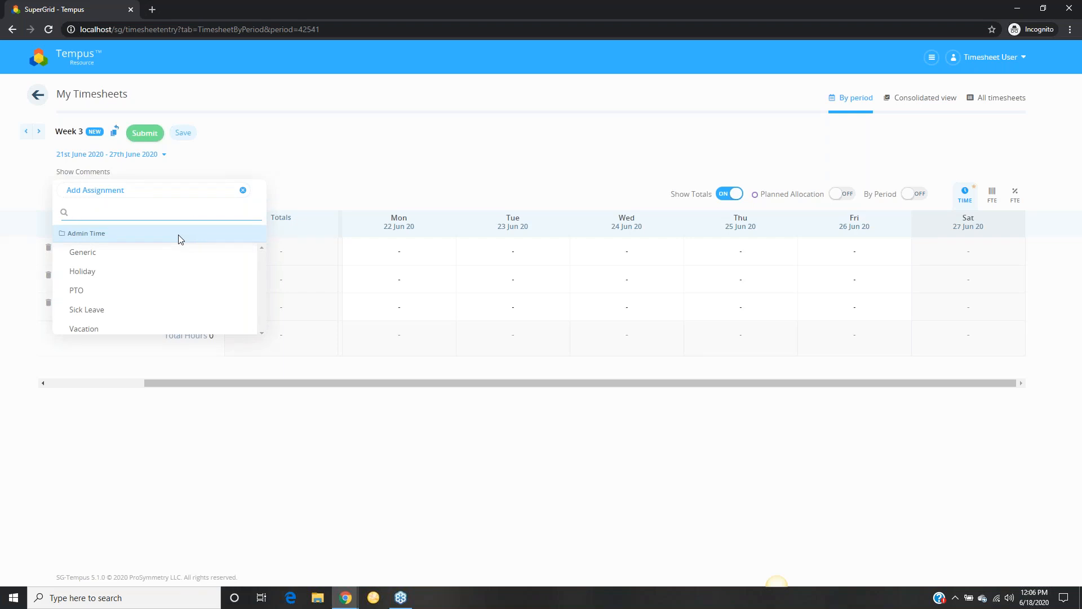
click(91, 291)
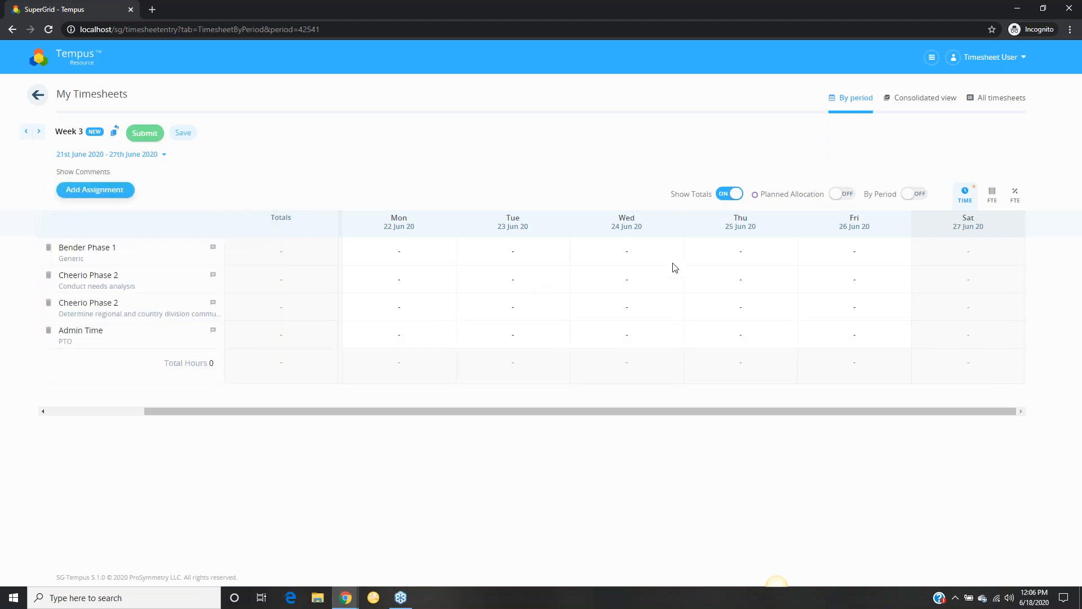
click(846, 336)
text(8)
key(Tab)
Enter 5 hours per day for Bender Phase 1 Generic from Monday 22 to Thursday 25 June and submit the Week 3 timesheet.
click(413, 250)
text(5)
key(Tab)
text(5)
key(Tab)
text(5)
key(Tab)
text(5)
key(Tab)
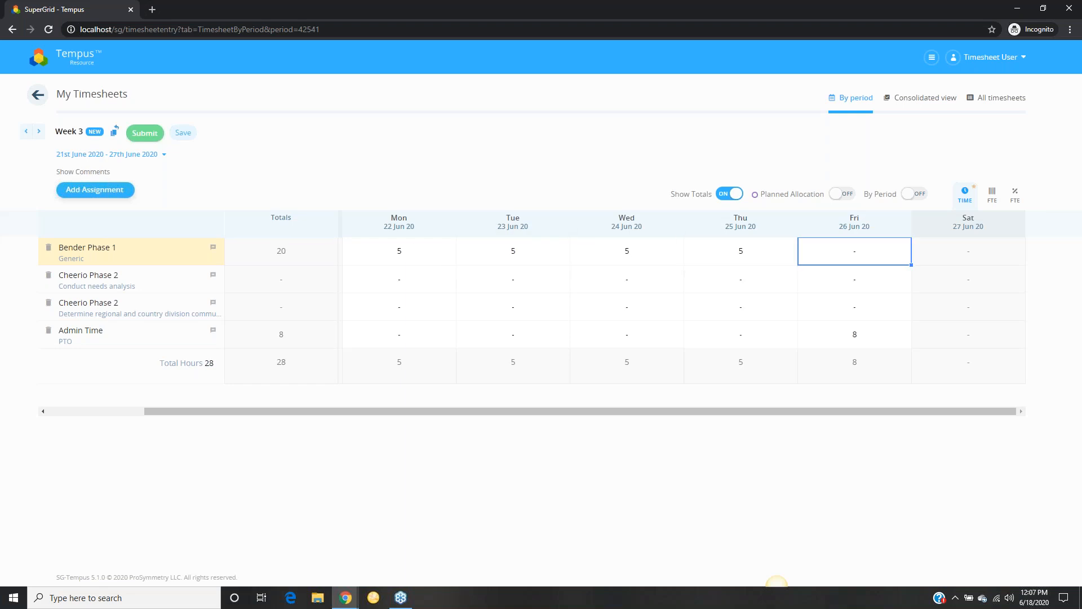
click(146, 133)
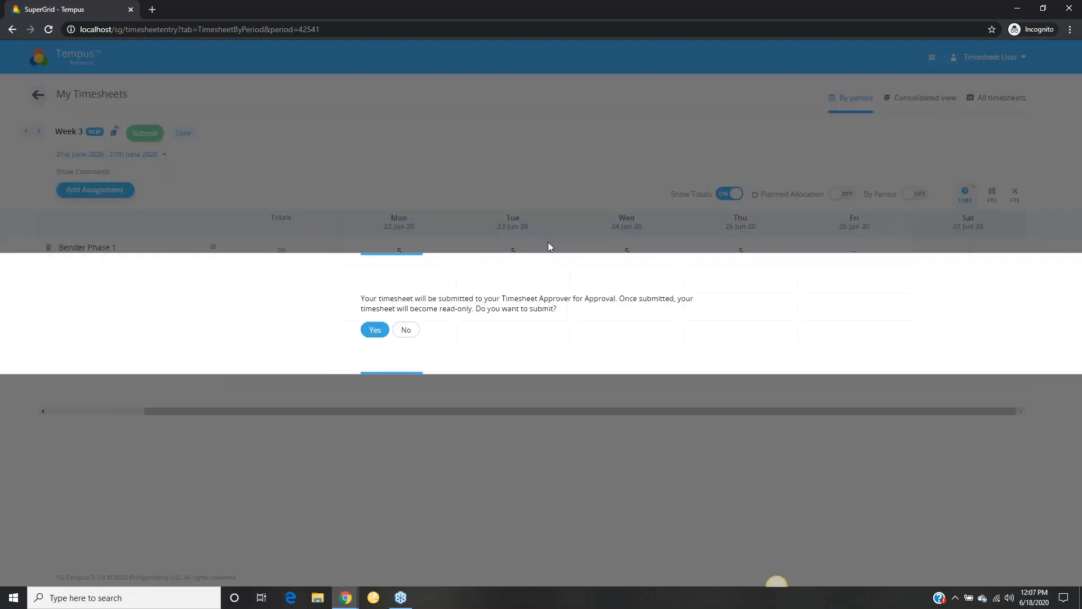
click(370, 330)
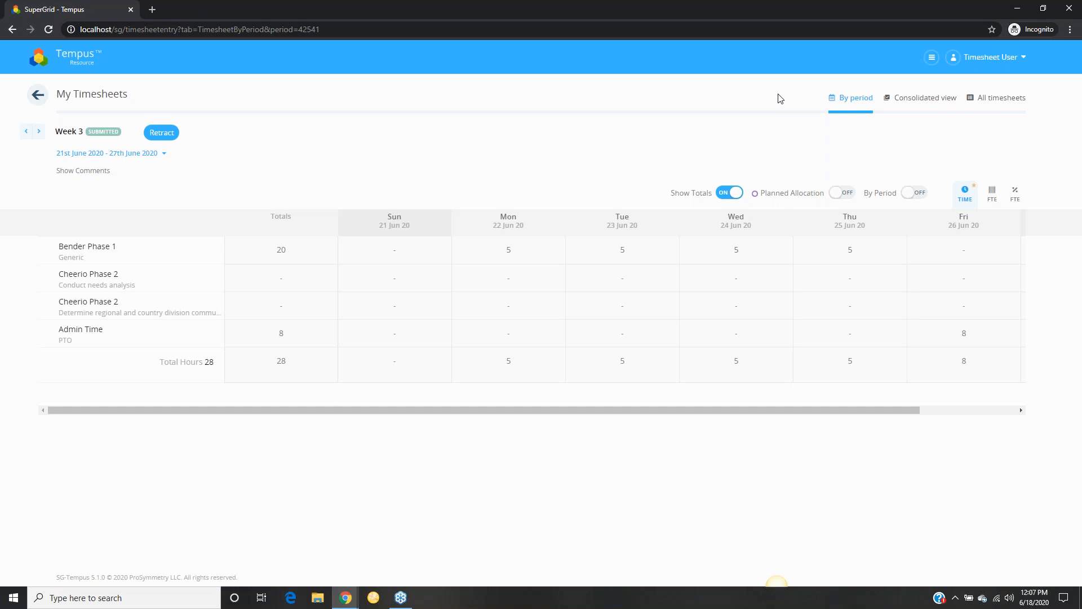
Switch to the Administrator's browser window and open the Timesheet Status system report from the full list in Report Management.
click(345, 598)
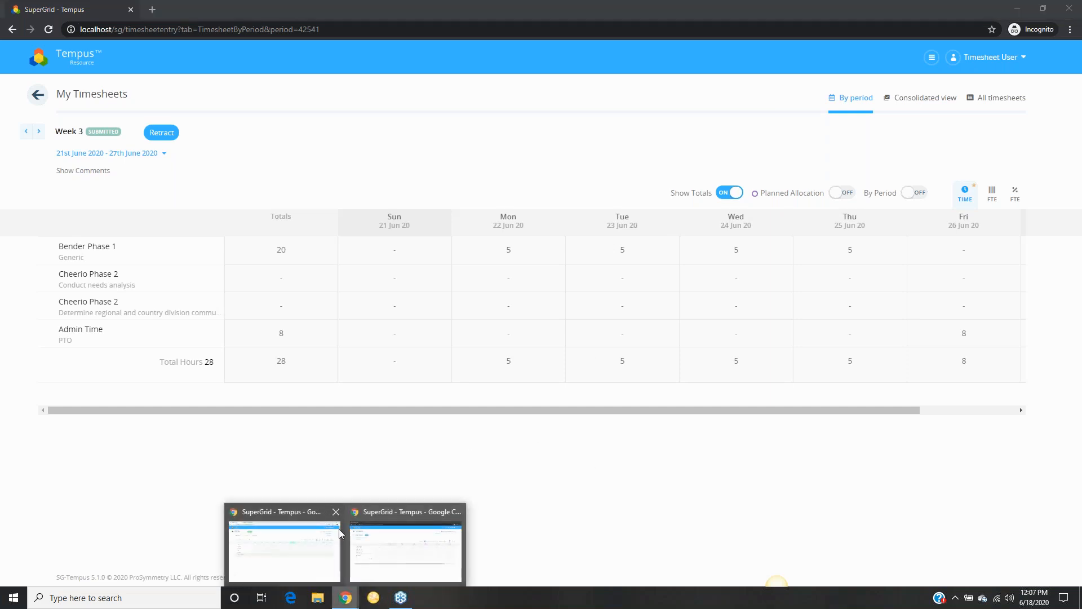
click(337, 535)
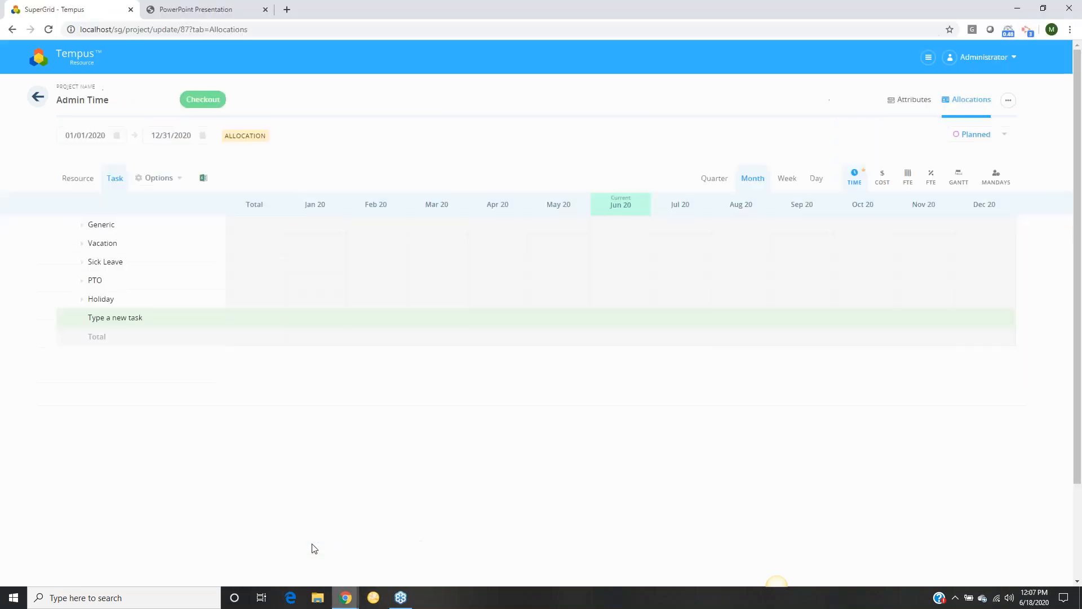
click(80, 65)
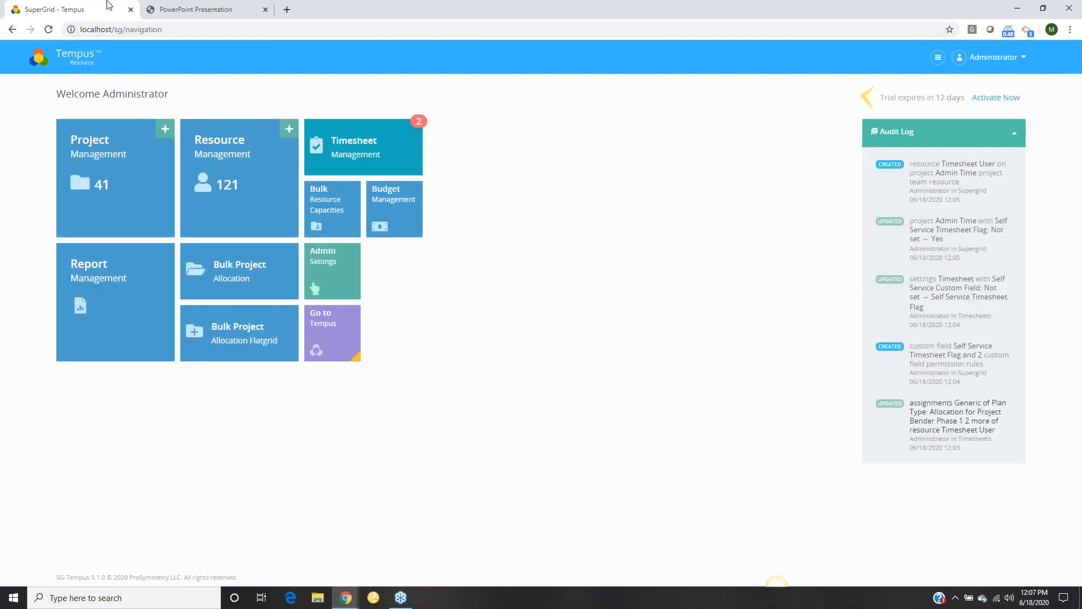
click(118, 333)
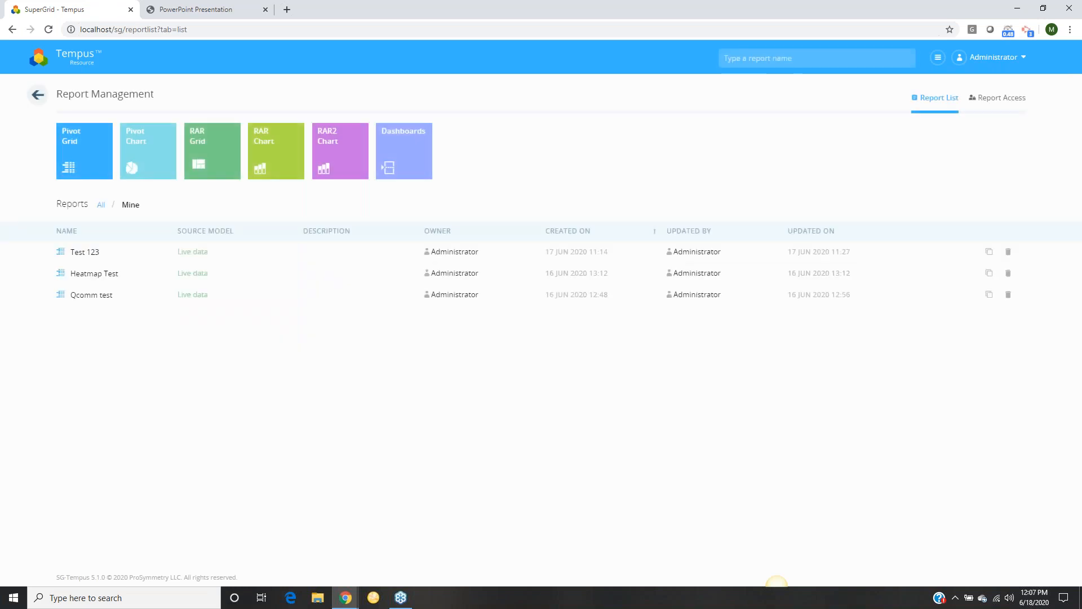
click(102, 205)
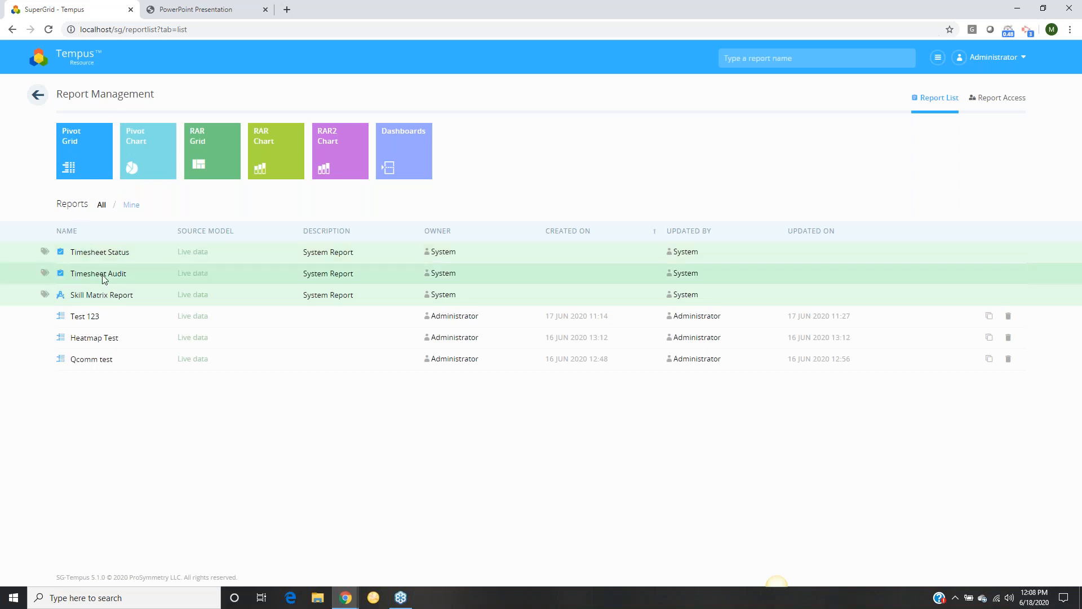
click(127, 252)
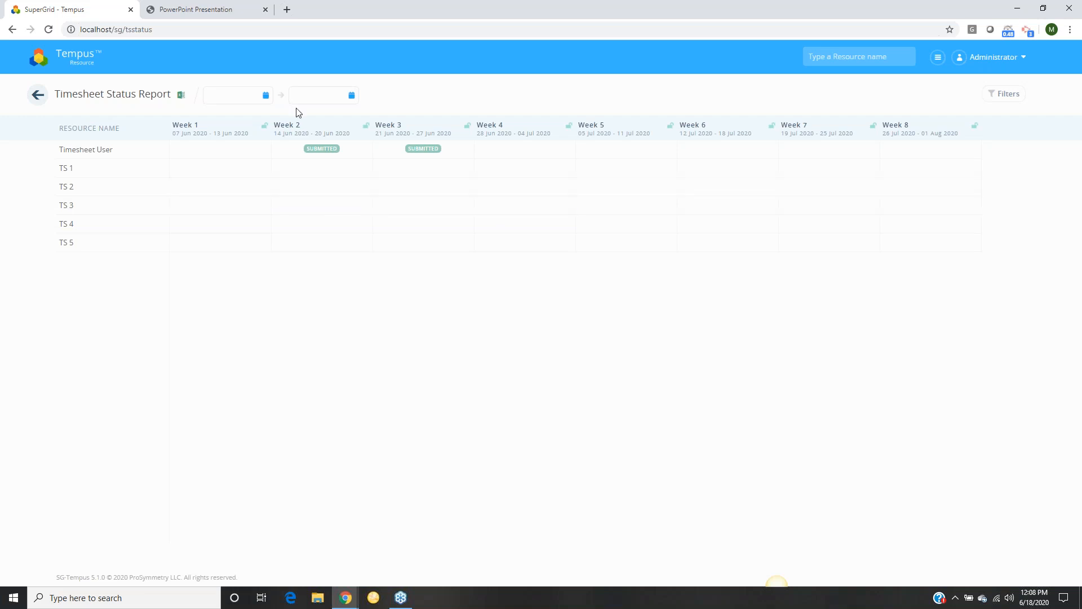
Open the Timesheet Audit system report from the full report list and turn on its threshold heatmap.
click(37, 95)
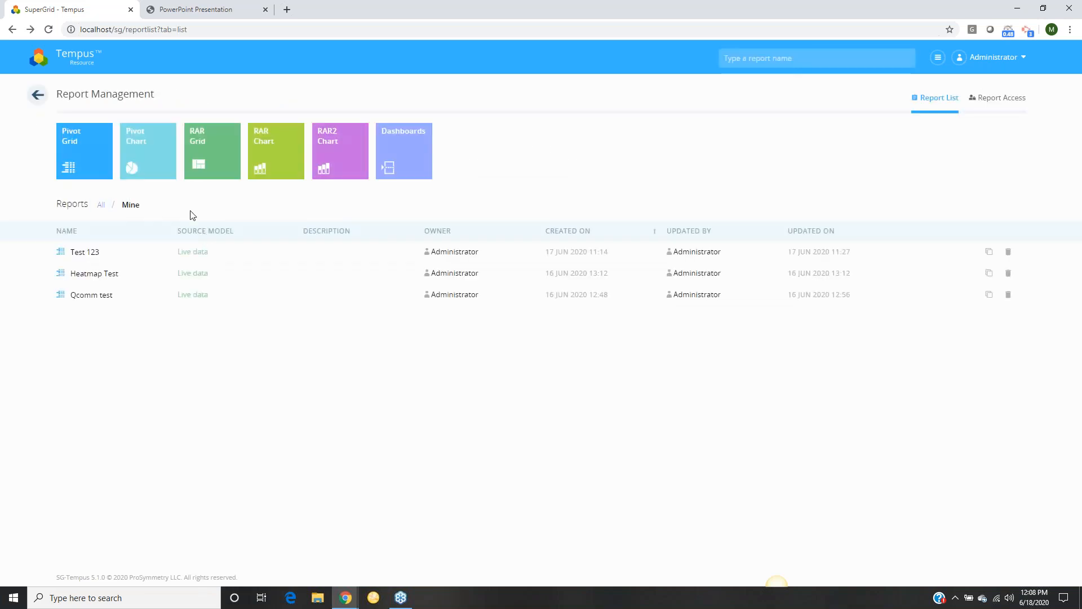
click(99, 205)
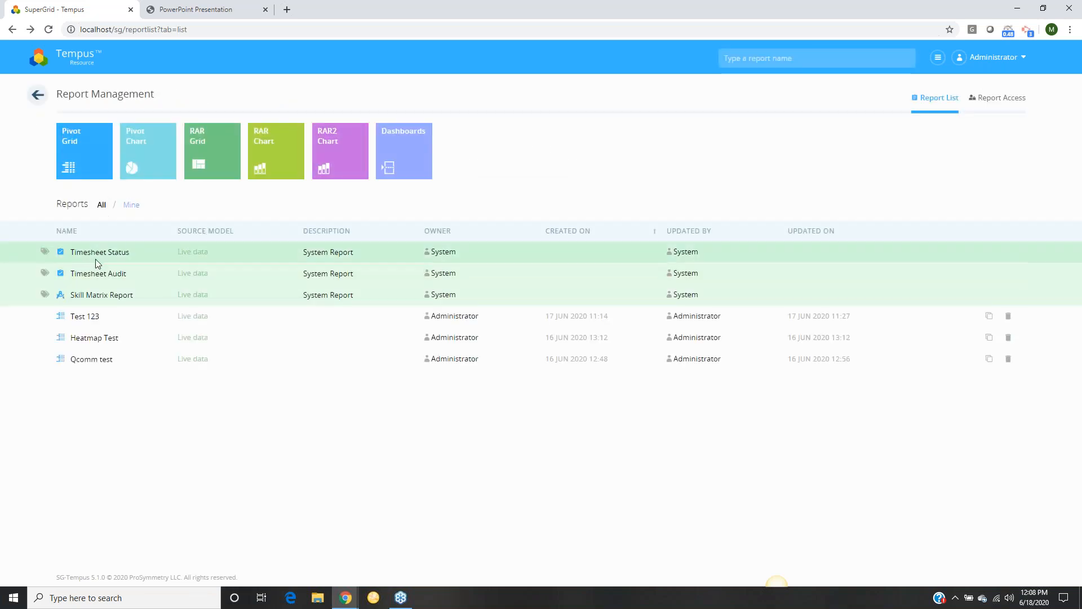
click(104, 274)
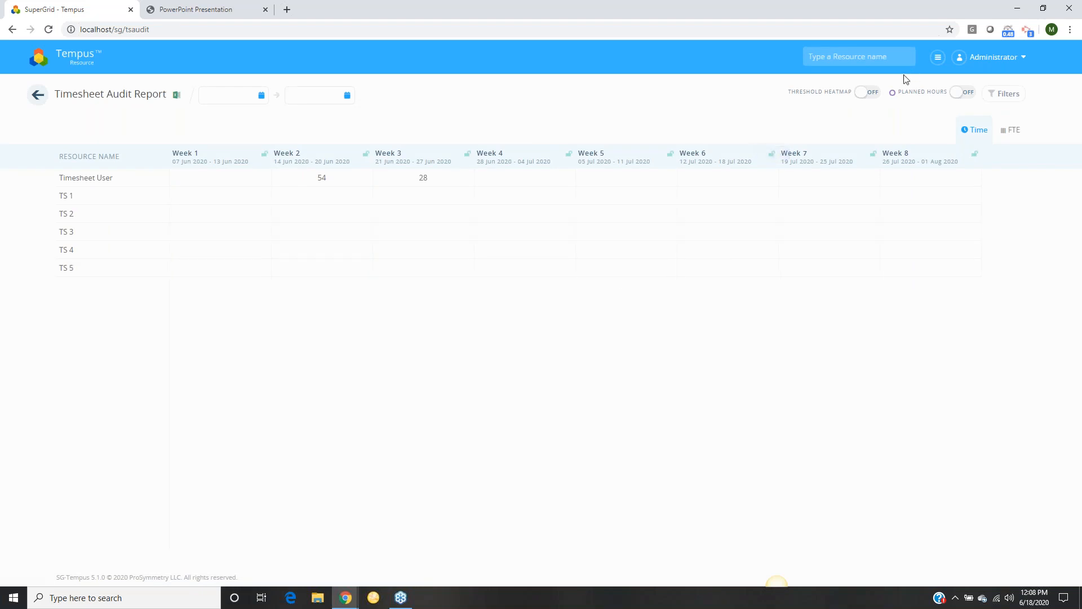
click(869, 93)
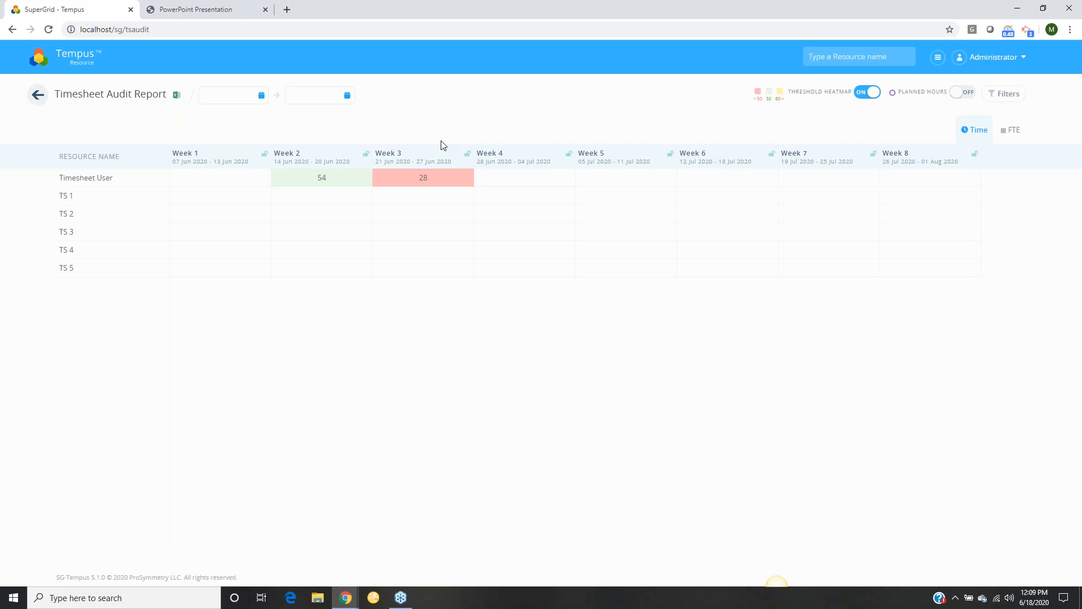
Start a new Pivot Grid report and examine the fields under Timesheet Dimensions and Timesheet Periods.
click(38, 95)
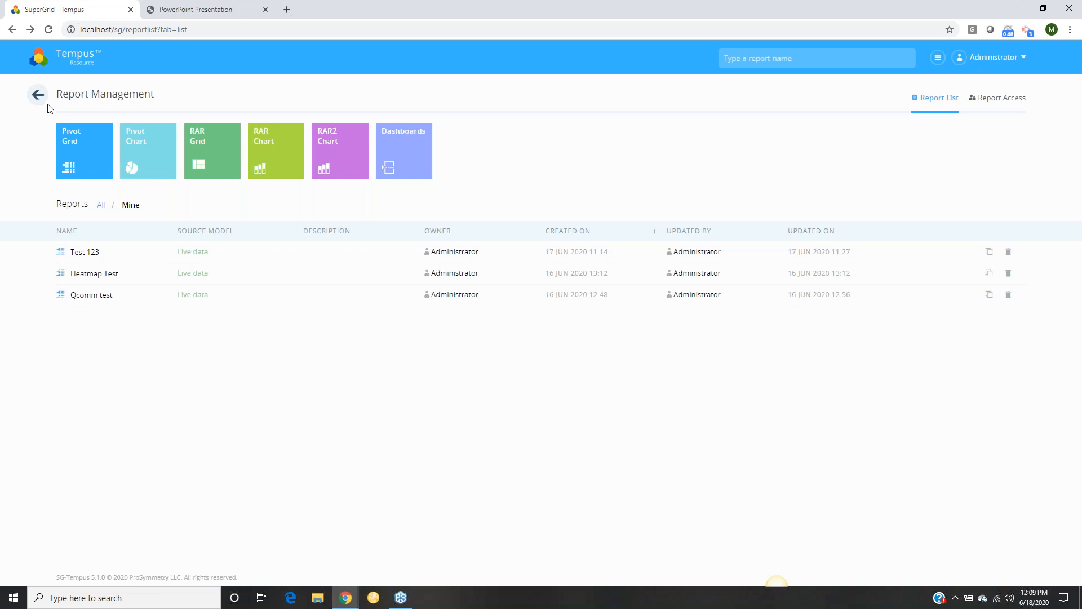
click(71, 128)
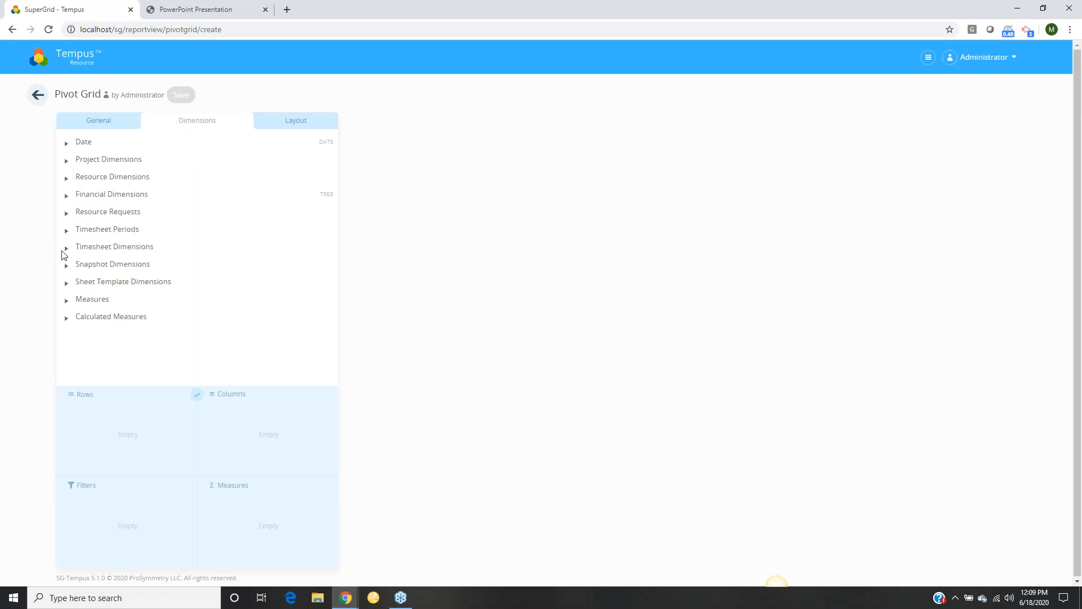
click(145, 252)
click(110, 230)
click(123, 233)
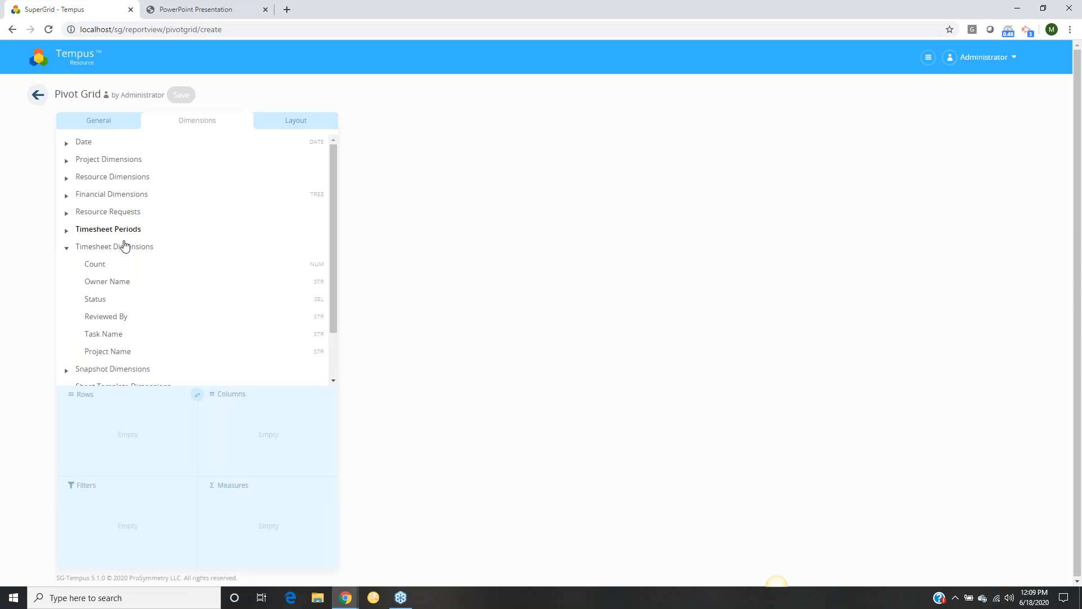
click(126, 246)
Examine the Timesheet Dataset fields among the pivot grid's measures and switch to the PowerPoint Presentation PDF.
click(94, 302)
scroll(116, 268, down, 3)
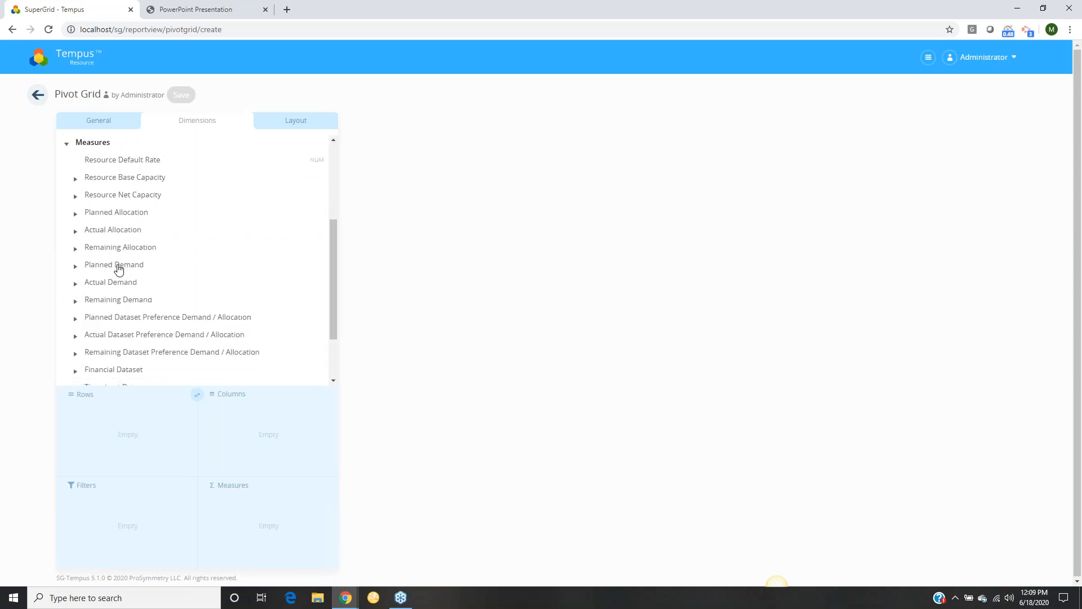
scroll(126, 353, down, 1)
click(118, 330)
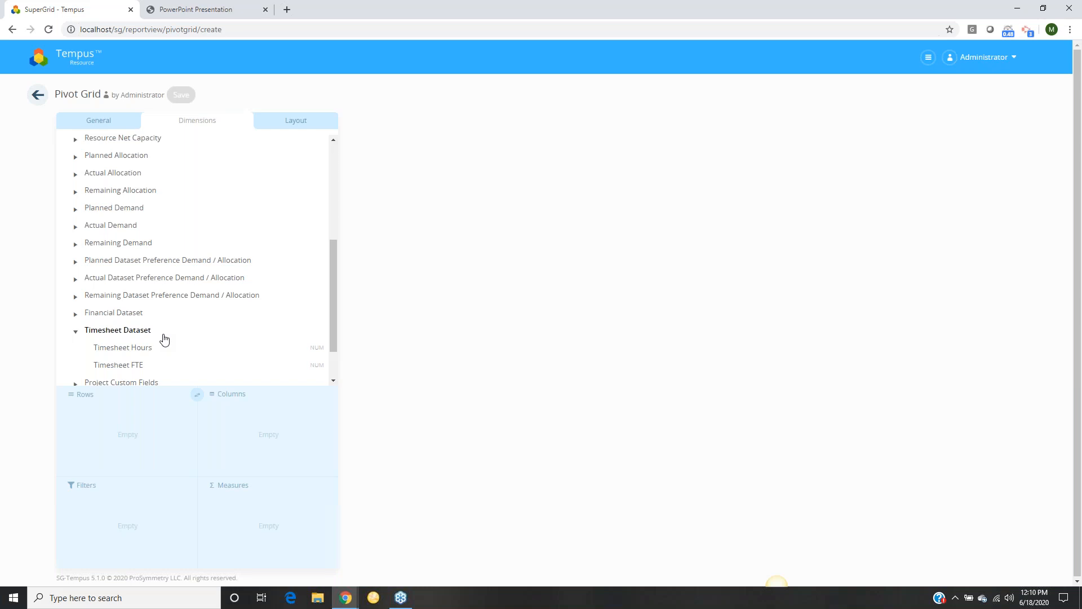
click(162, 10)
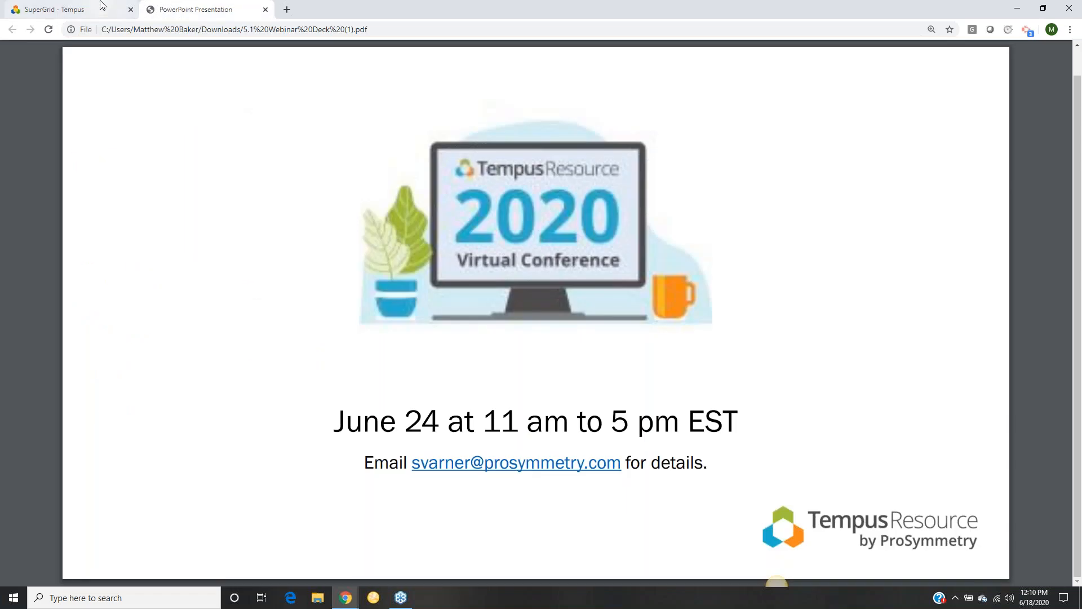